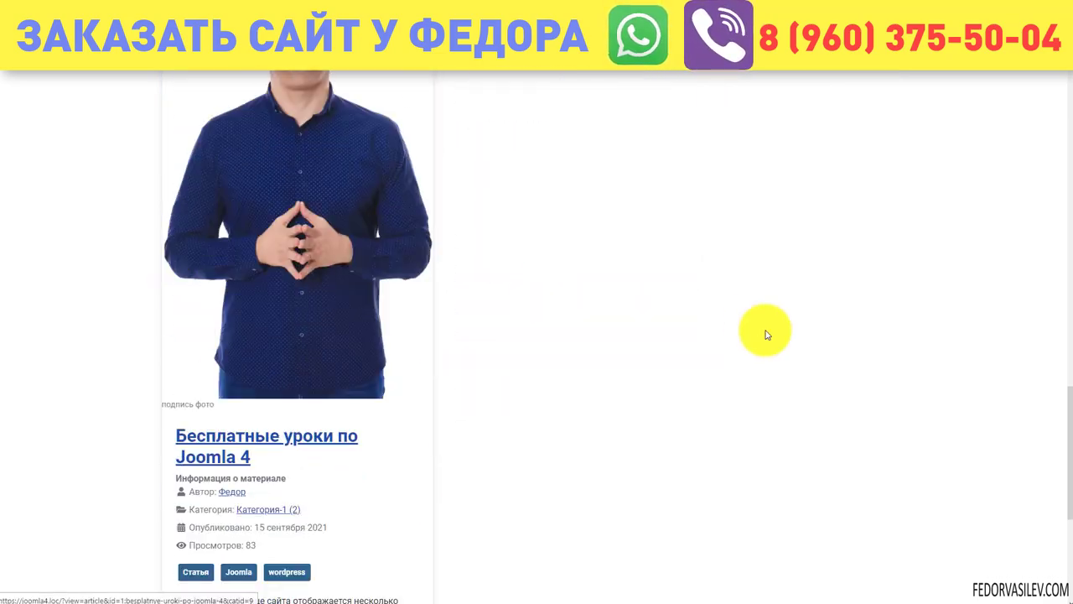
scroll(821, 366, down, 10)
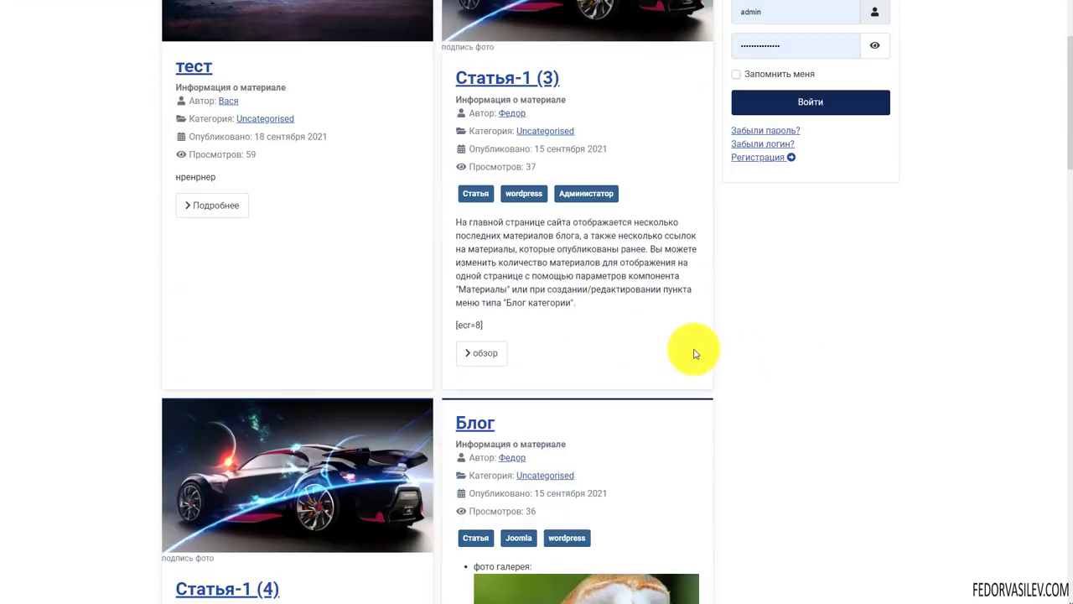
scroll(694, 353, up, 2)
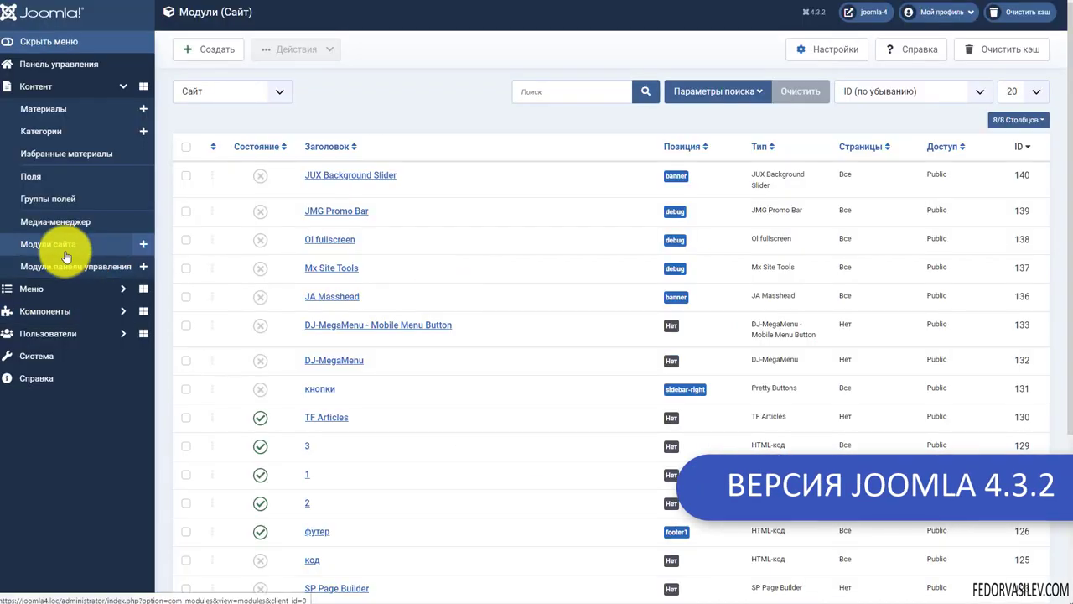
Open the JUX Background Slider site module and set its status to Опубликовано
drag(398, 174, 300, 176)
click(415, 176)
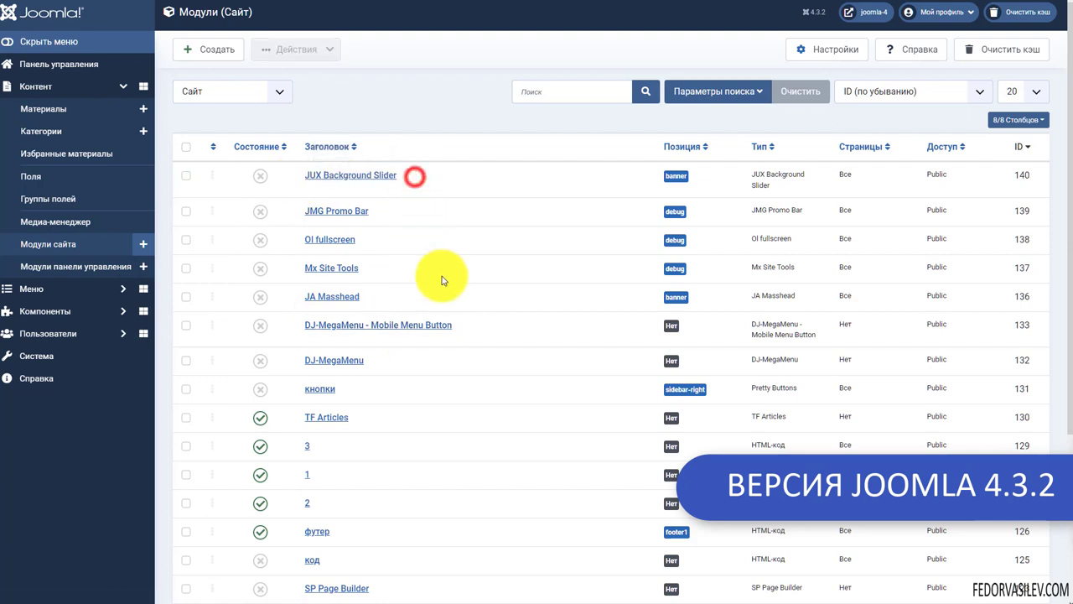
click(331, 176)
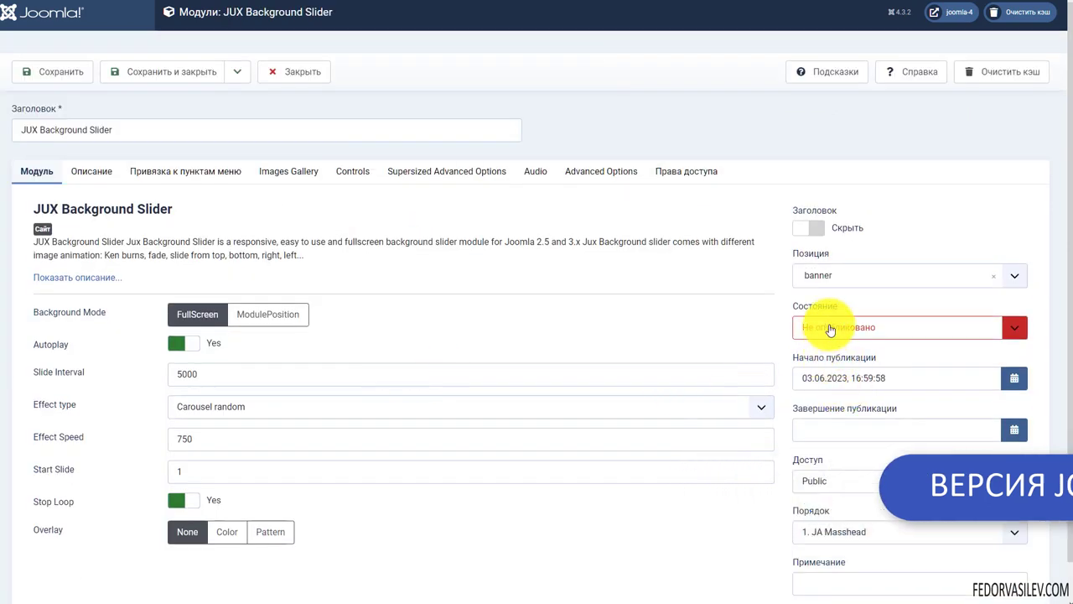
click(821, 327)
click(824, 346)
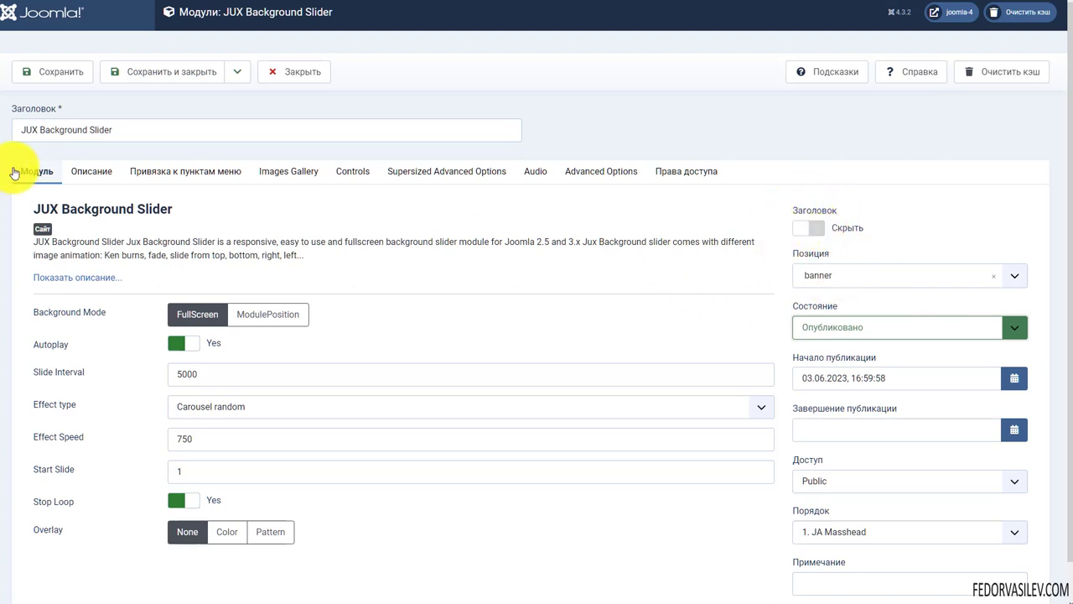
Switch the background mode to ModulePosition to view its extra option, and return it to FullScreen
drag(137, 131, 11, 128)
click(648, 120)
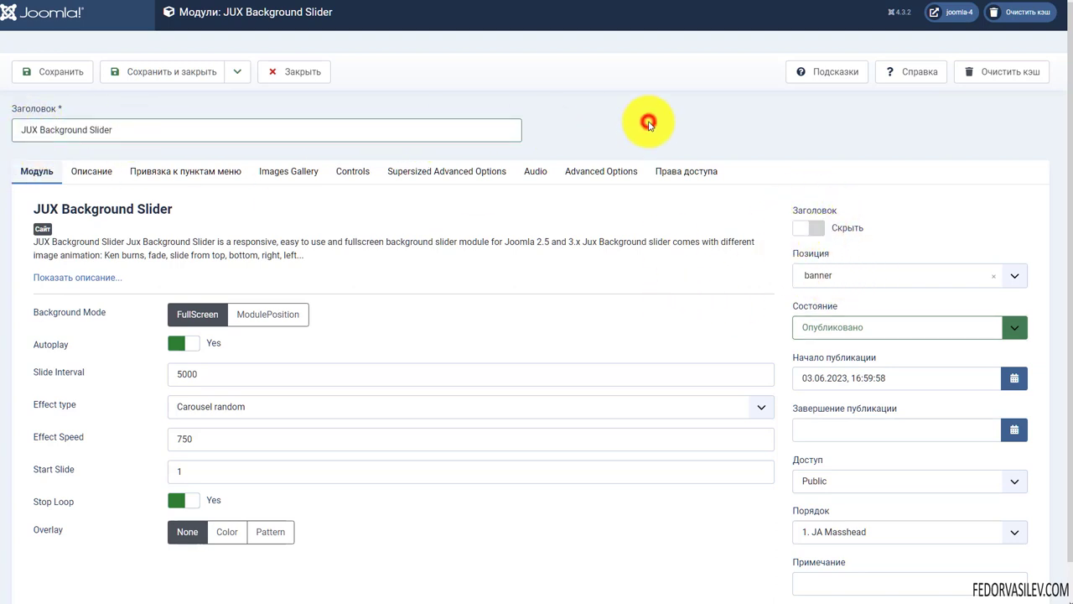
scroll(419, 325, down, 1)
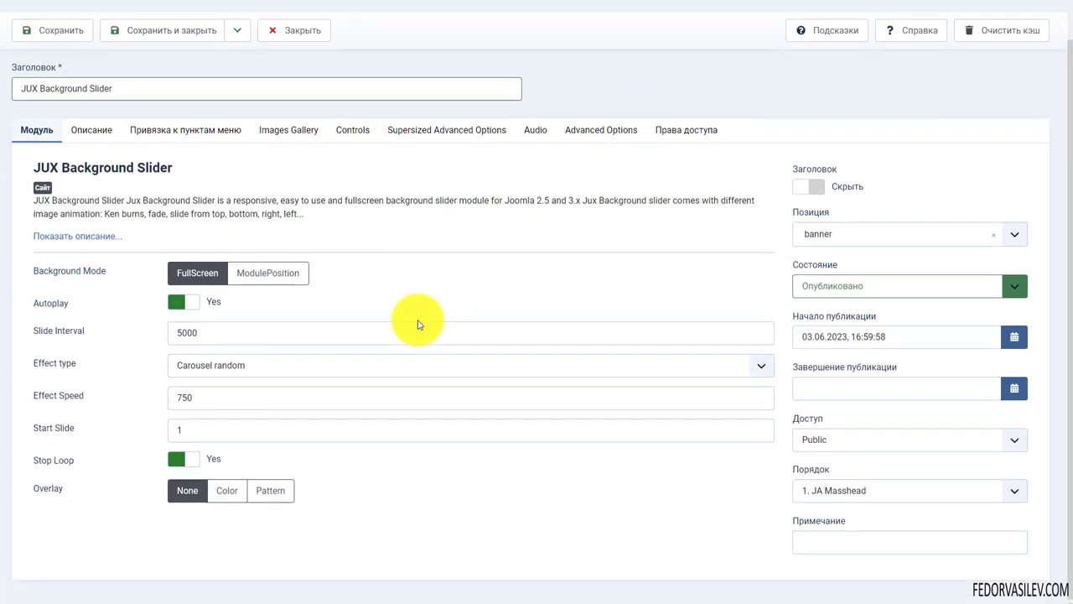
click(40, 131)
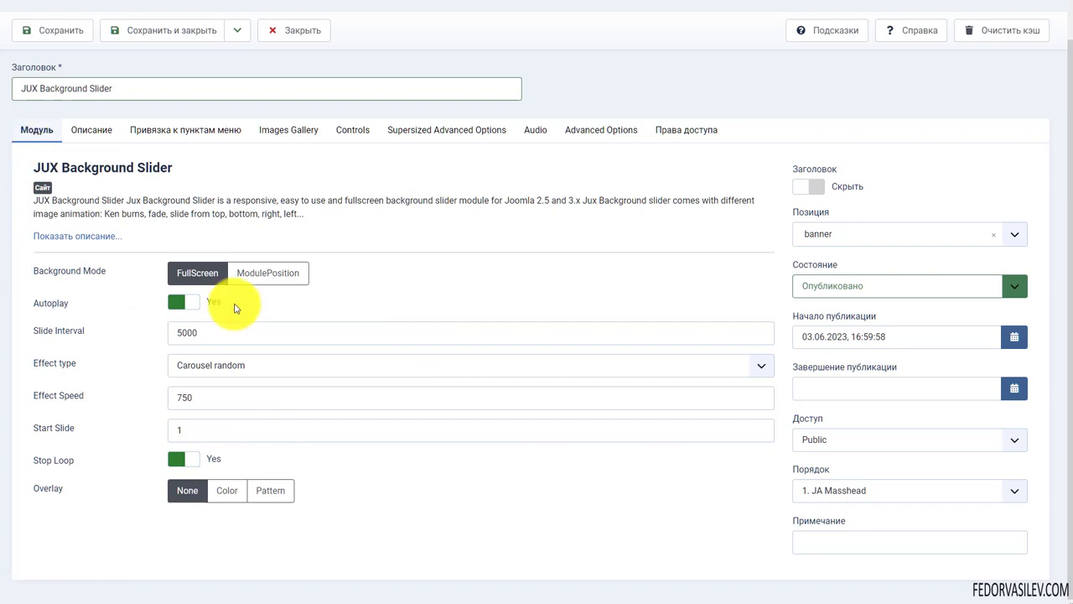
click(260, 281)
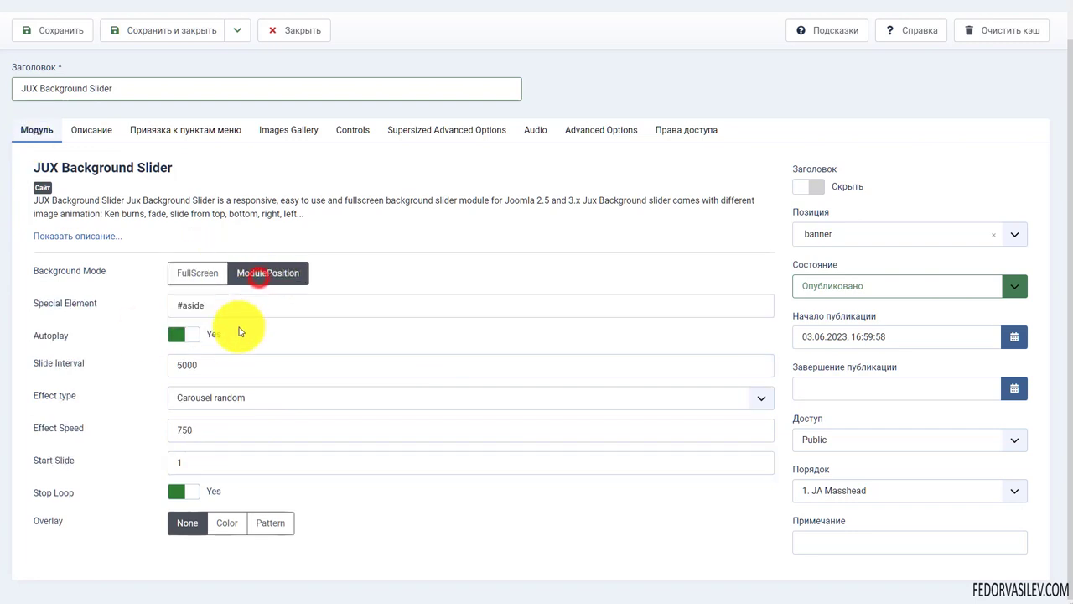
click(198, 274)
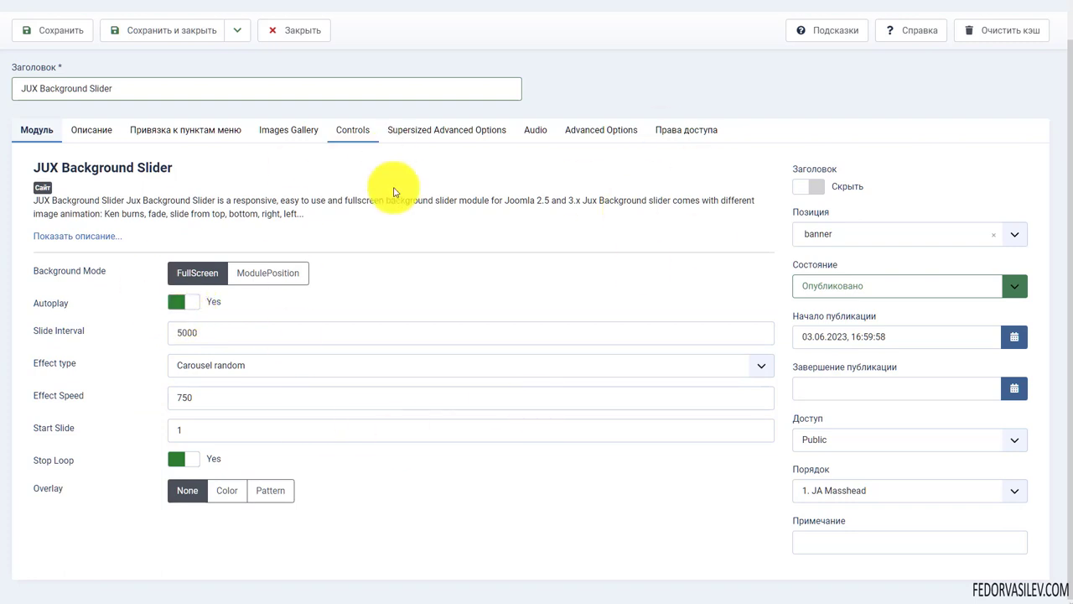
Examine the slider's Autoplay and Slide Interval settings and the available Effect type options
click(191, 310)
click(180, 303)
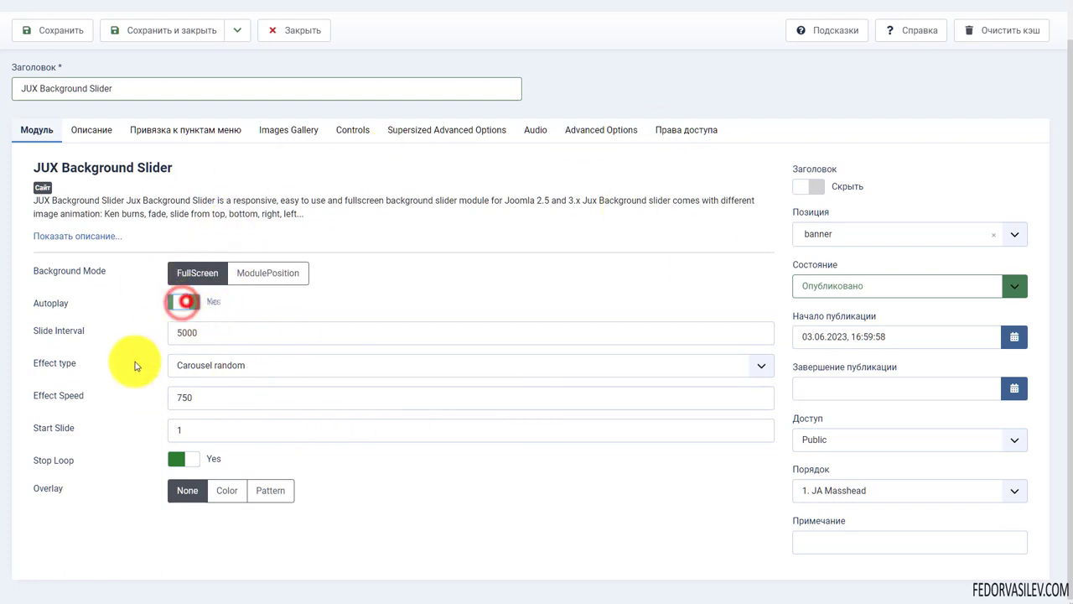
click(207, 332)
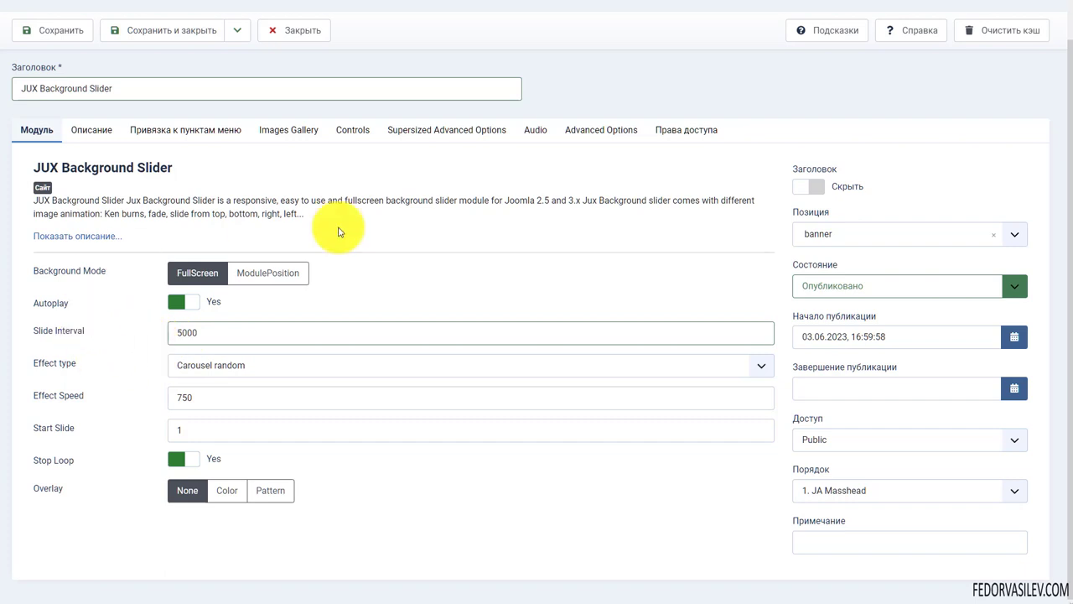
click(198, 373)
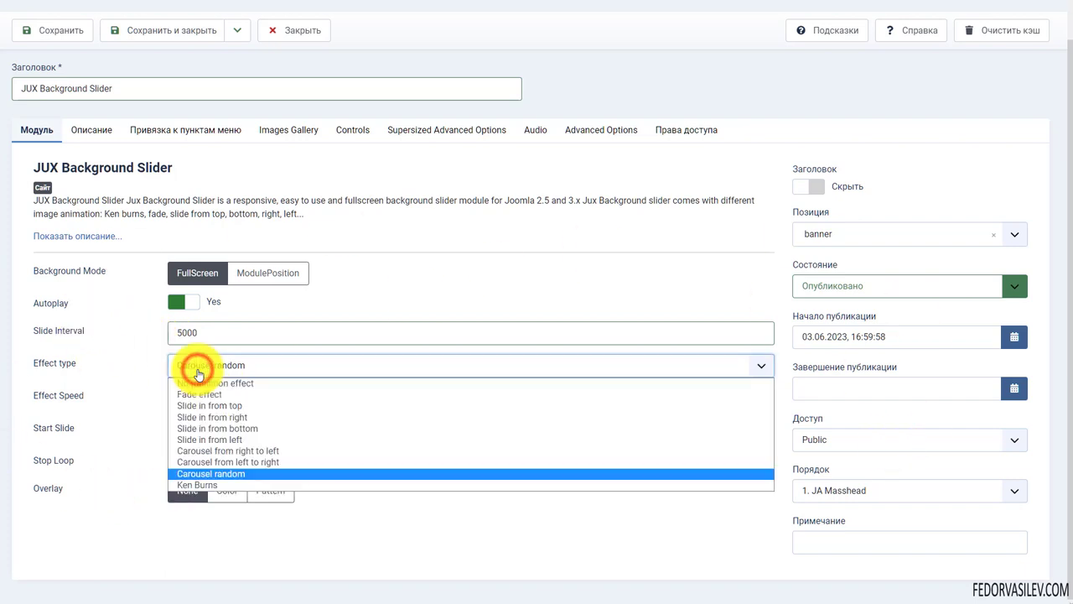
click(139, 349)
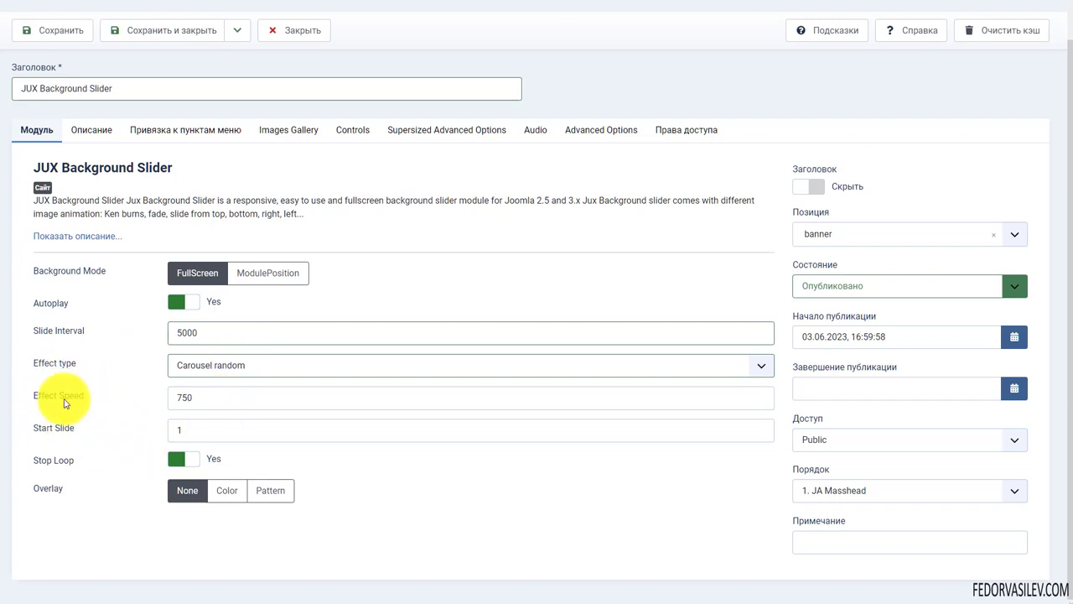
Examine the slider's Effect Speed, Start Slide, Stop Loop and Overlay settings
double_click(204, 398)
click(113, 393)
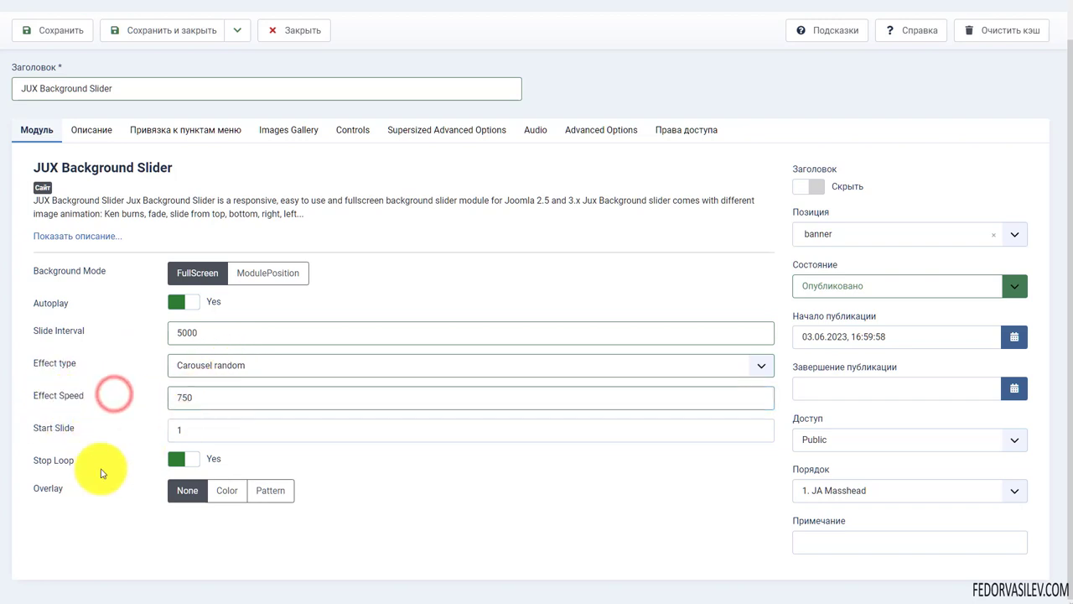
click(184, 429)
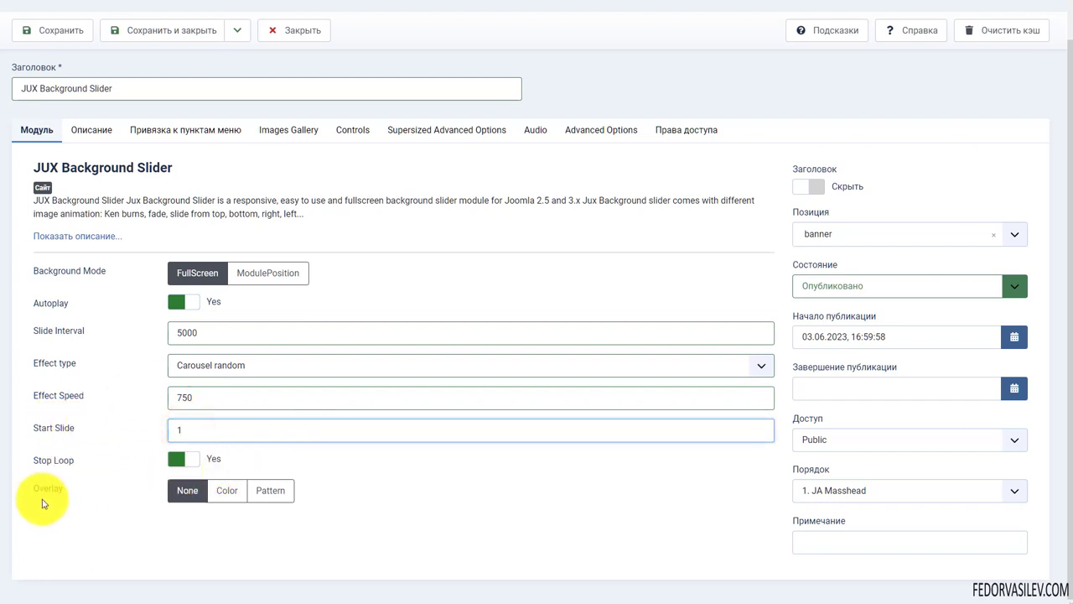
click(175, 460)
click(178, 461)
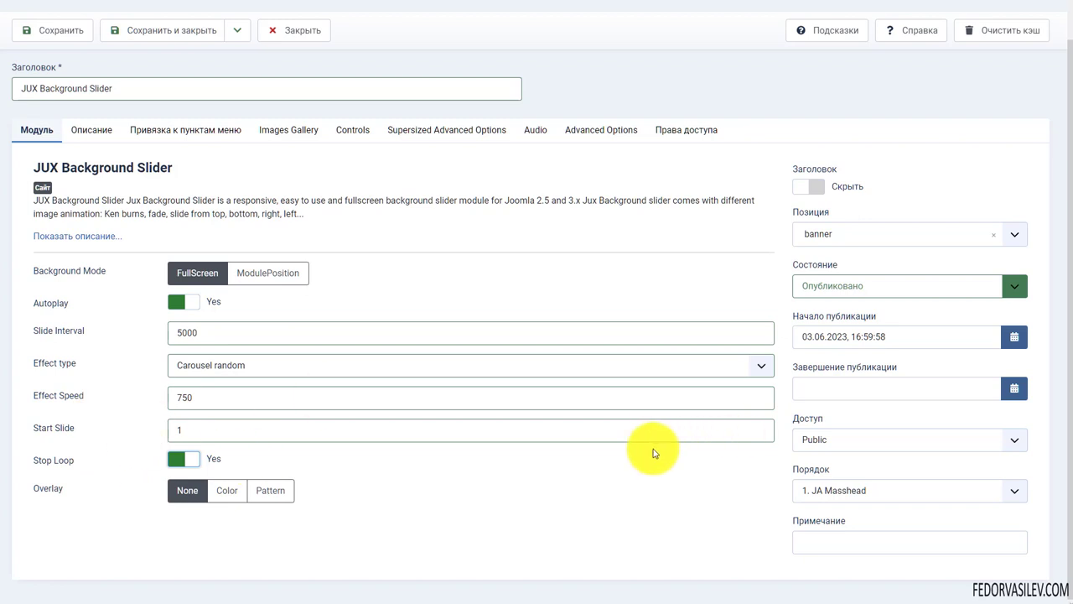
click(61, 489)
drag(36, 494, 91, 508)
click(89, 505)
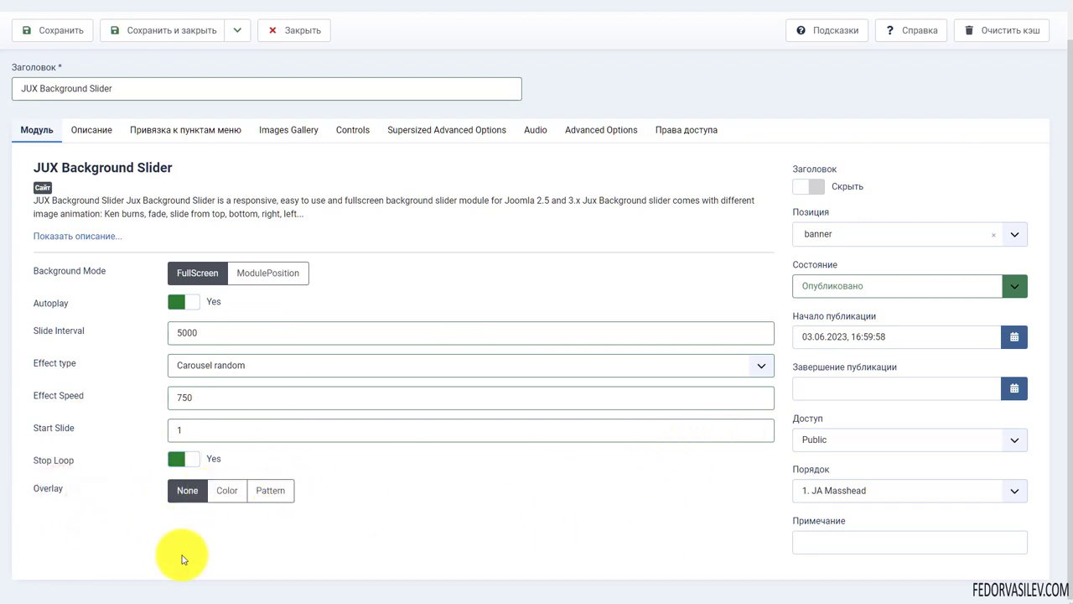
Read the module's description and check the pages it is assigned to
scroll(126, 252, up, 2)
click(92, 175)
scroll(72, 335, down, 3)
scroll(134, 403, down, 3)
scroll(185, 377, up, 5)
click(199, 168)
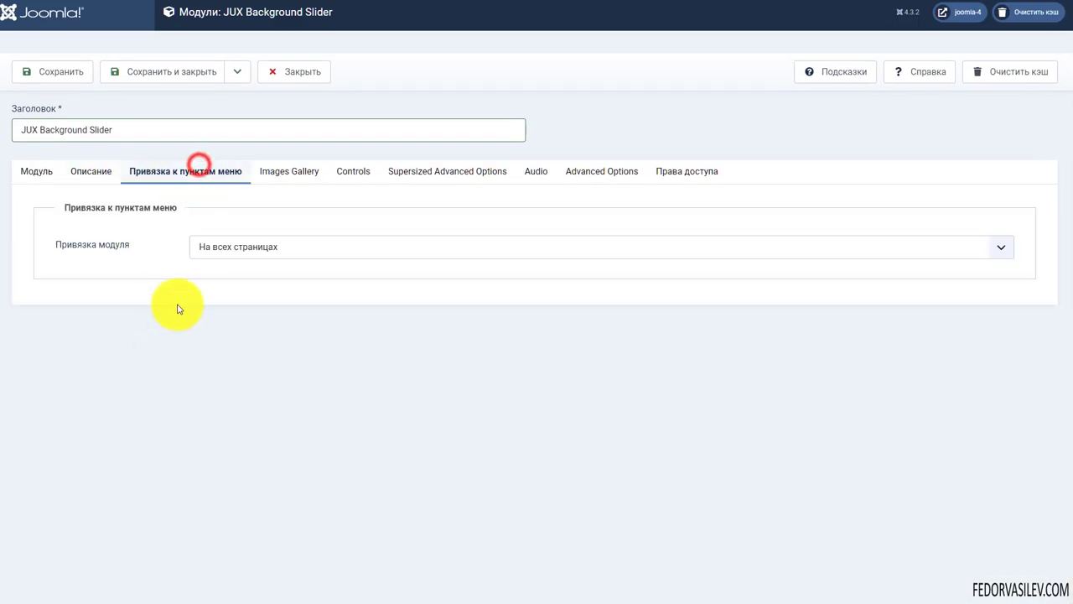
click(215, 247)
click(215, 252)
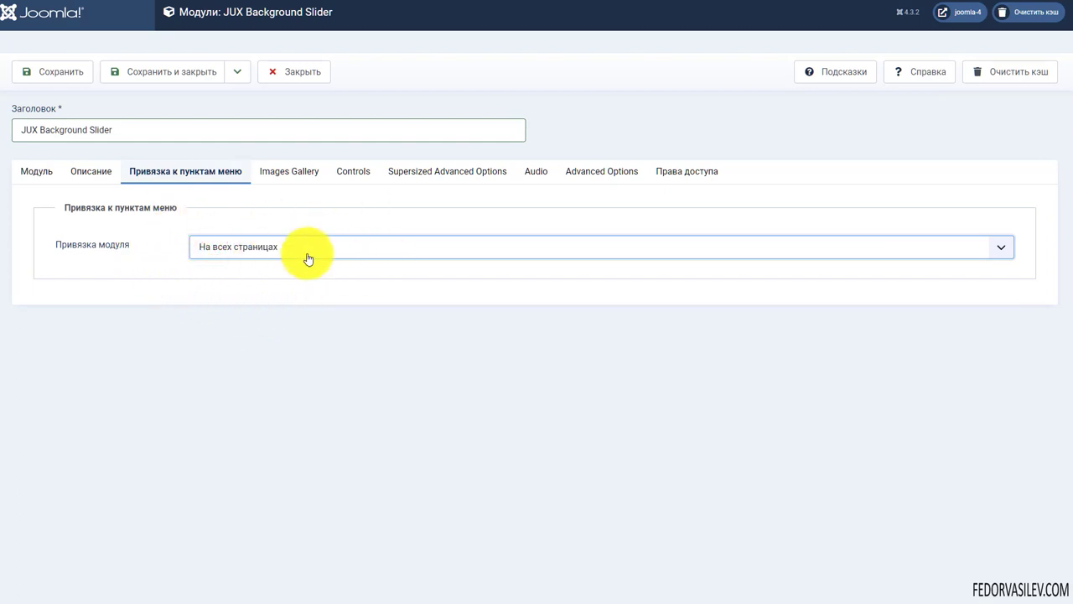
Try the banners and thumbs folders for the slider's image gallery and select the TEST folder
click(299, 172)
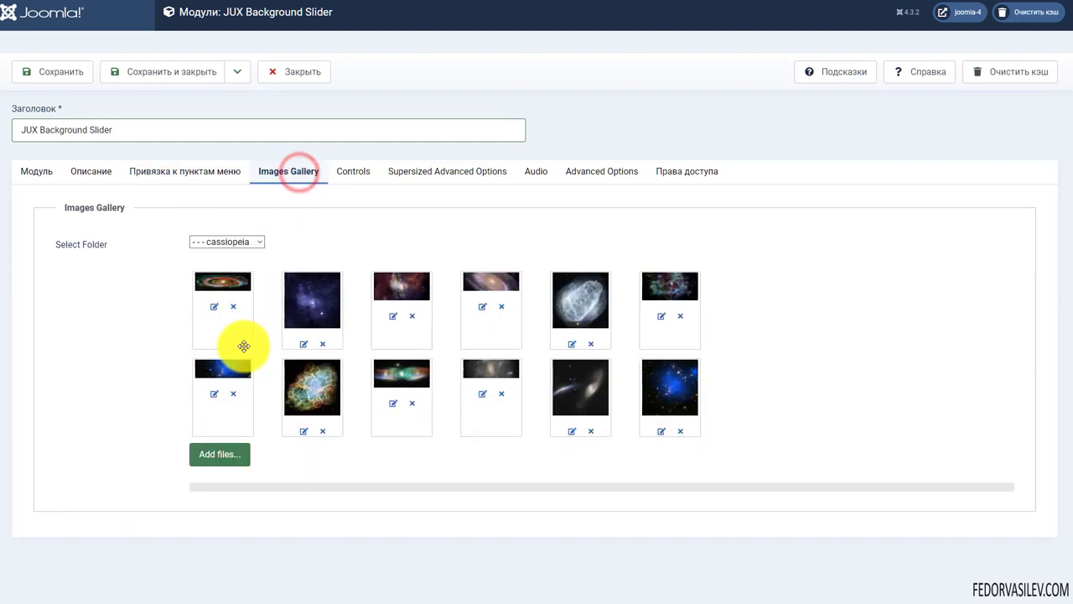
click(249, 244)
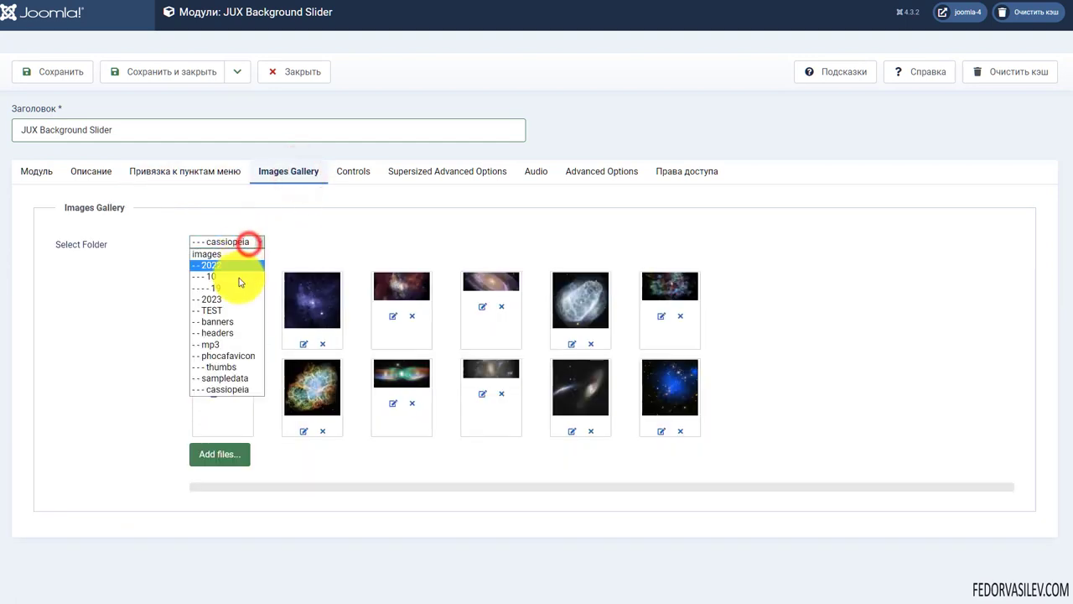
click(134, 287)
click(217, 240)
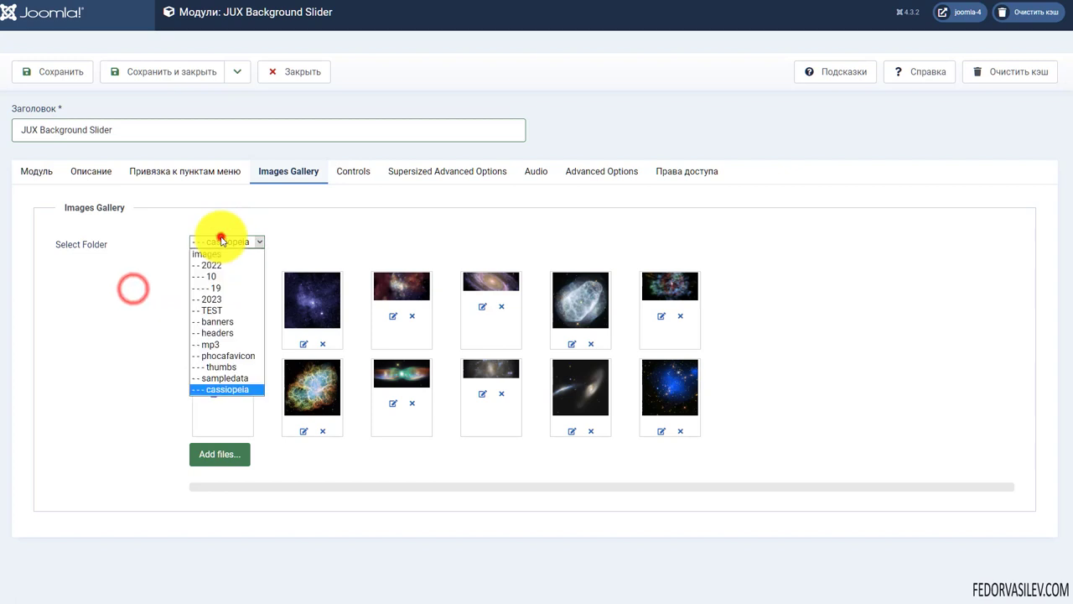
click(217, 323)
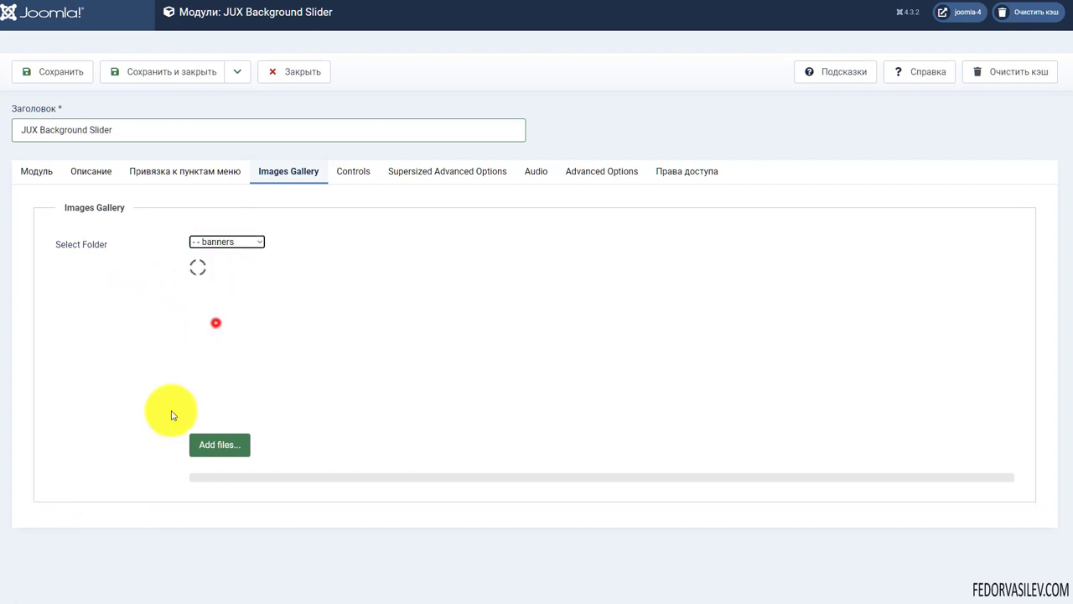
click(236, 244)
click(226, 361)
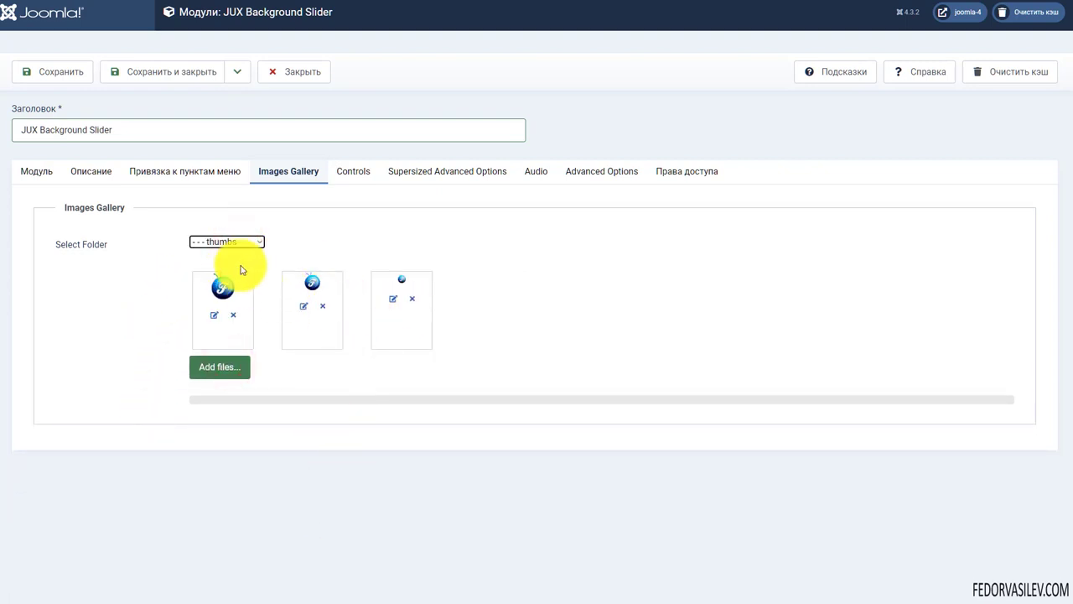
click(256, 242)
click(223, 307)
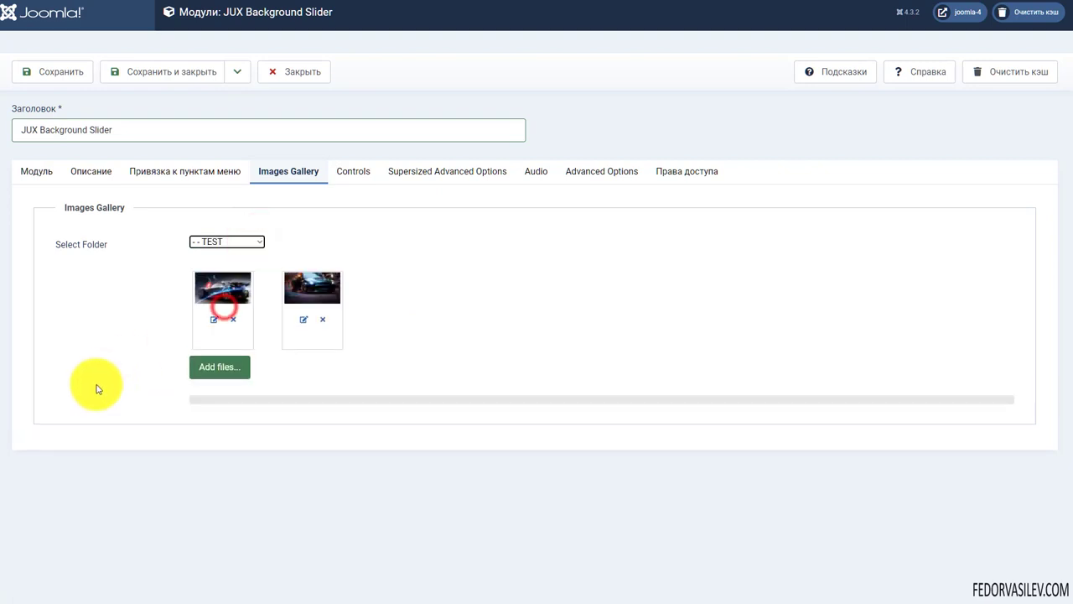
View the file picker for adding gallery images, cancel it, and close the module without saving
click(215, 377)
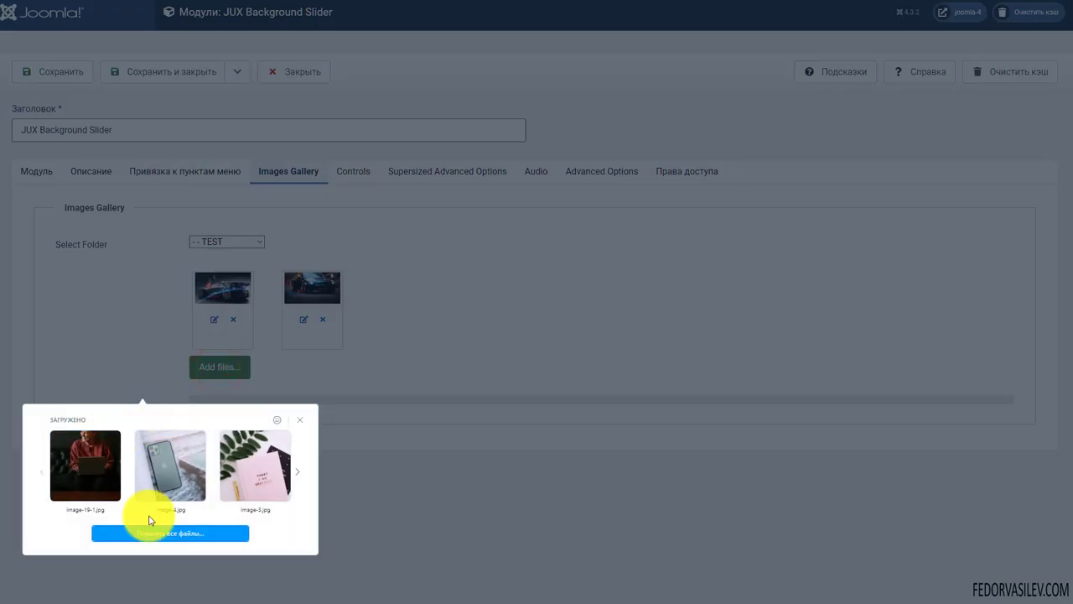
click(118, 362)
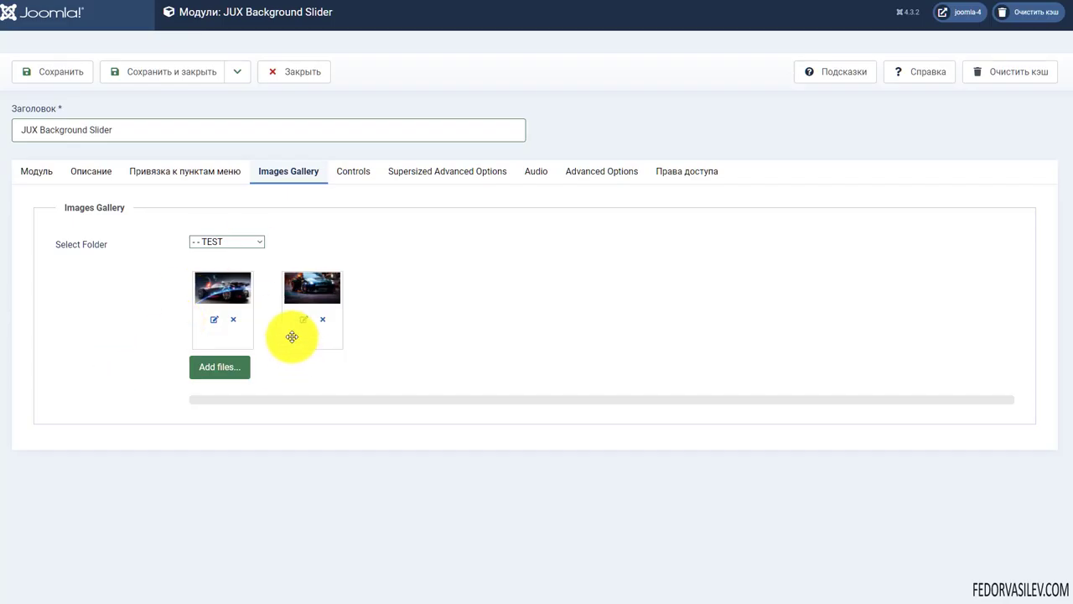
click(274, 75)
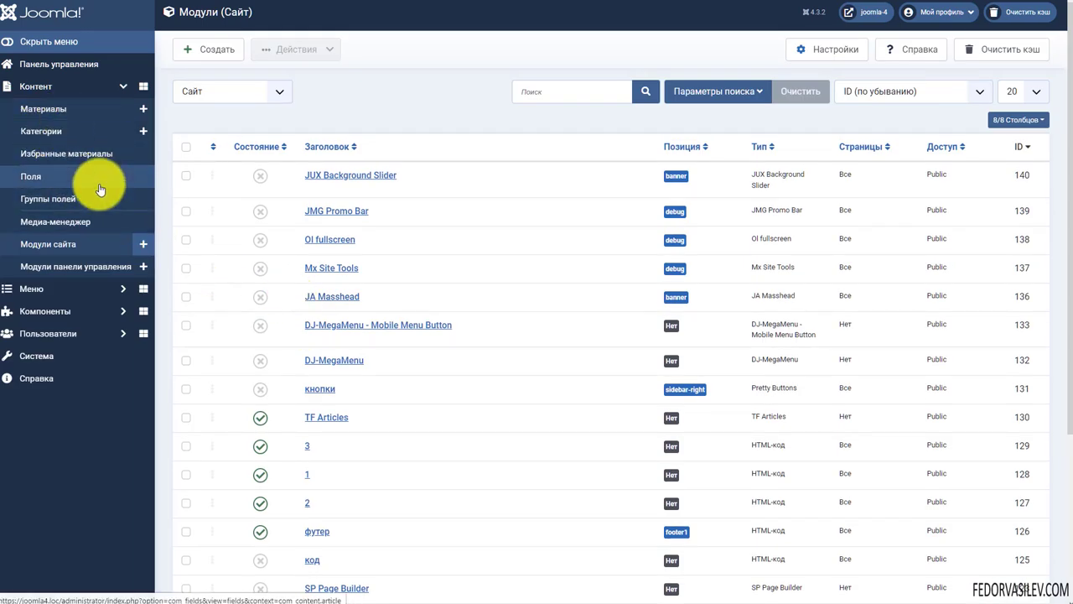
Open the media manager and browse from the images root folder to the audio files in the mp3 folder
click(75, 221)
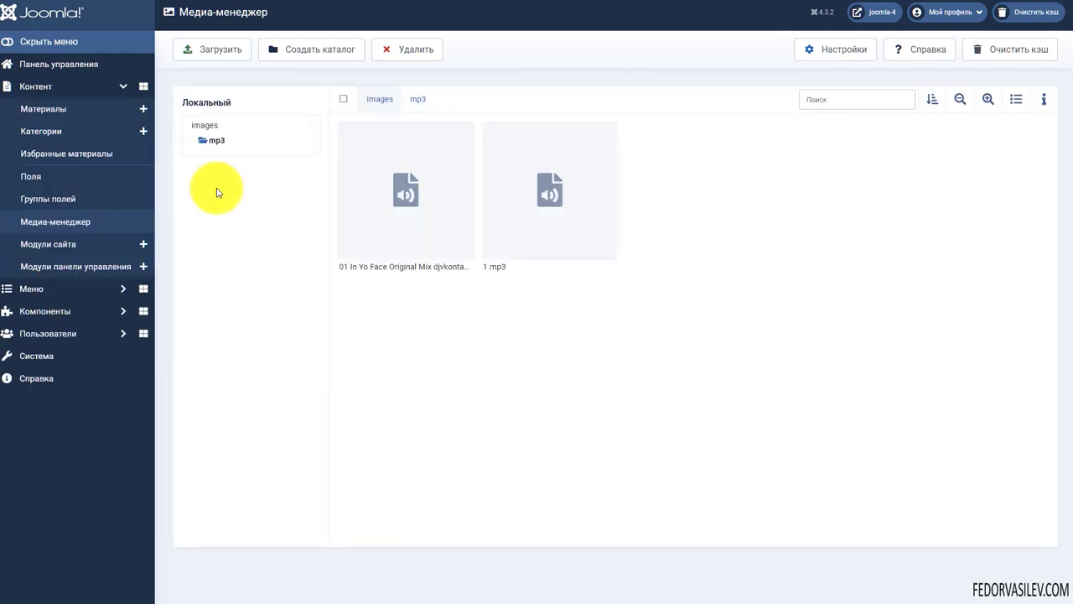
click(204, 124)
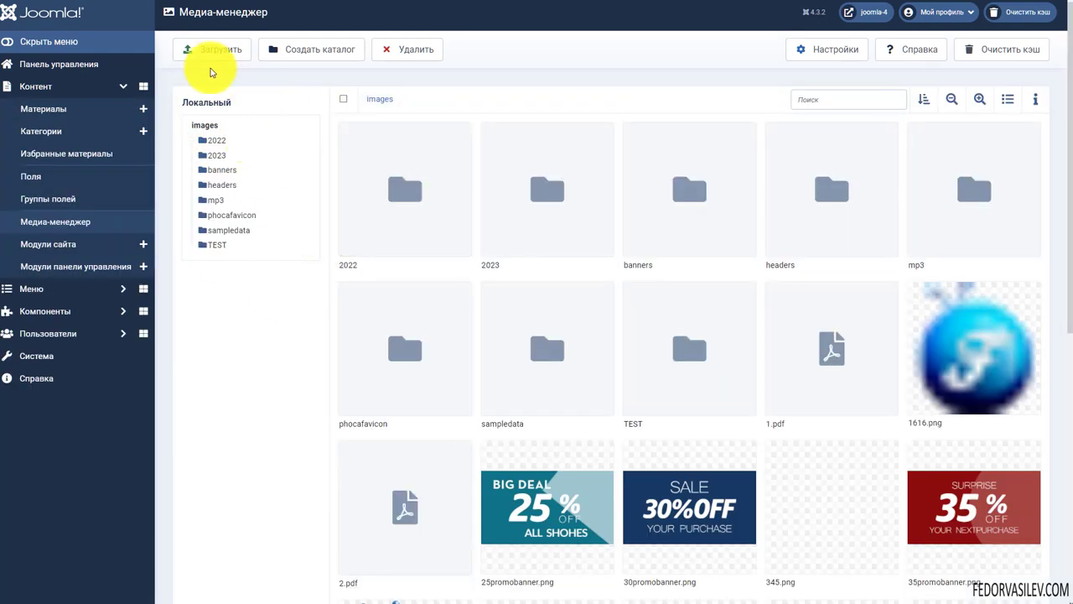
click(277, 50)
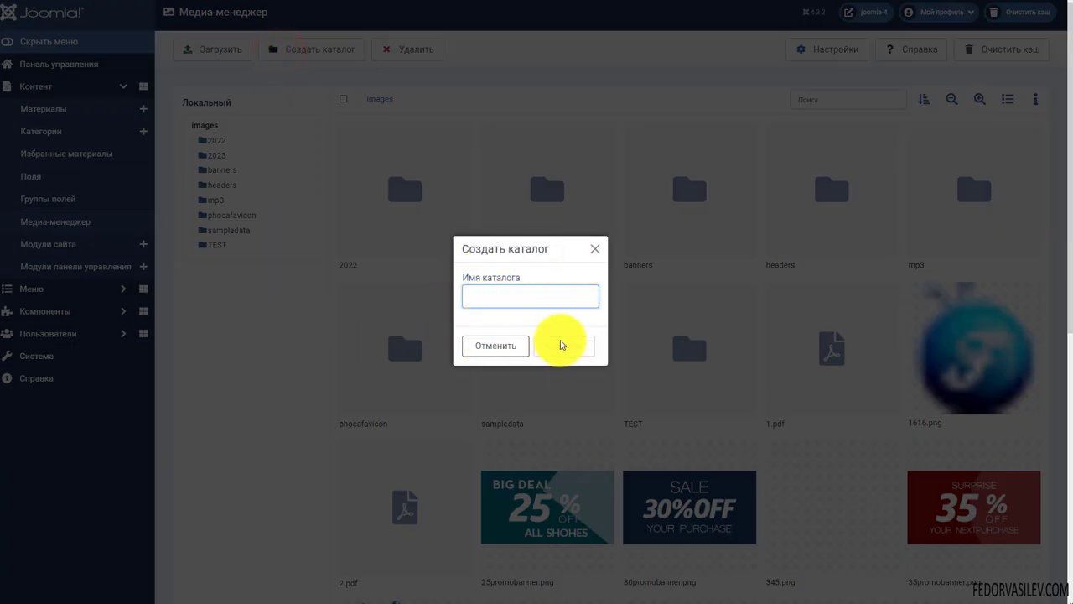
click(595, 248)
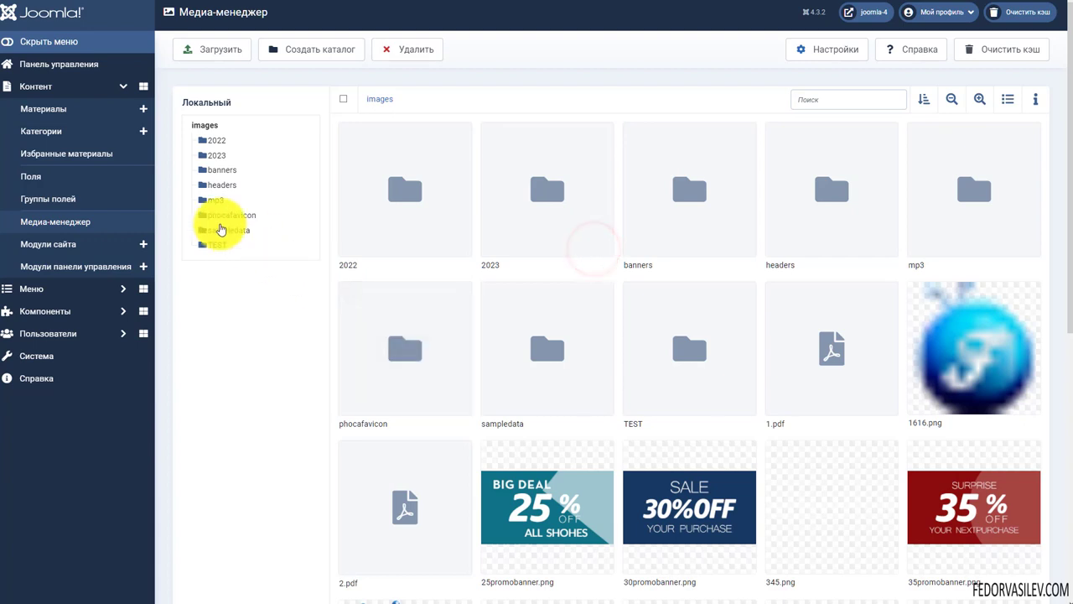
click(214, 200)
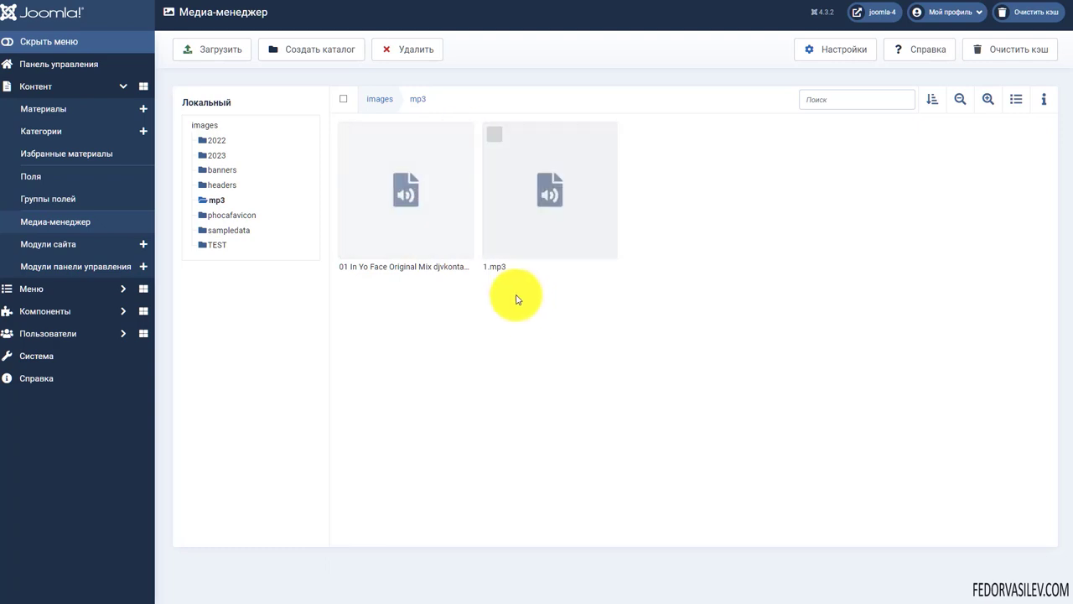
click(403, 251)
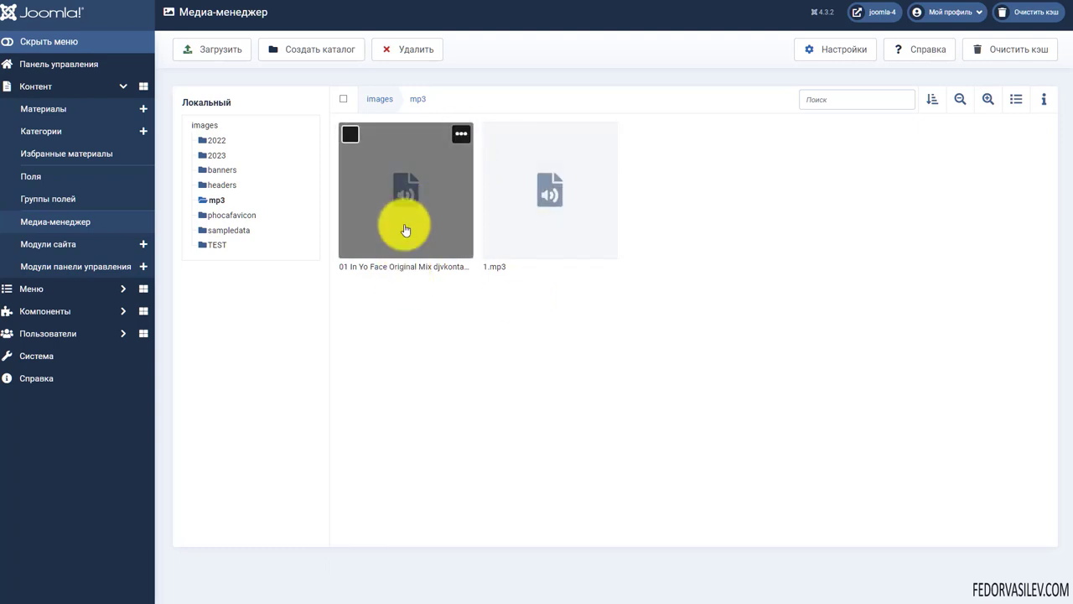
Preview the audio file "01 In Yo Face Original Mix djvkontakte.ru.mp3" in the mp3 folder and close the player
click(461, 135)
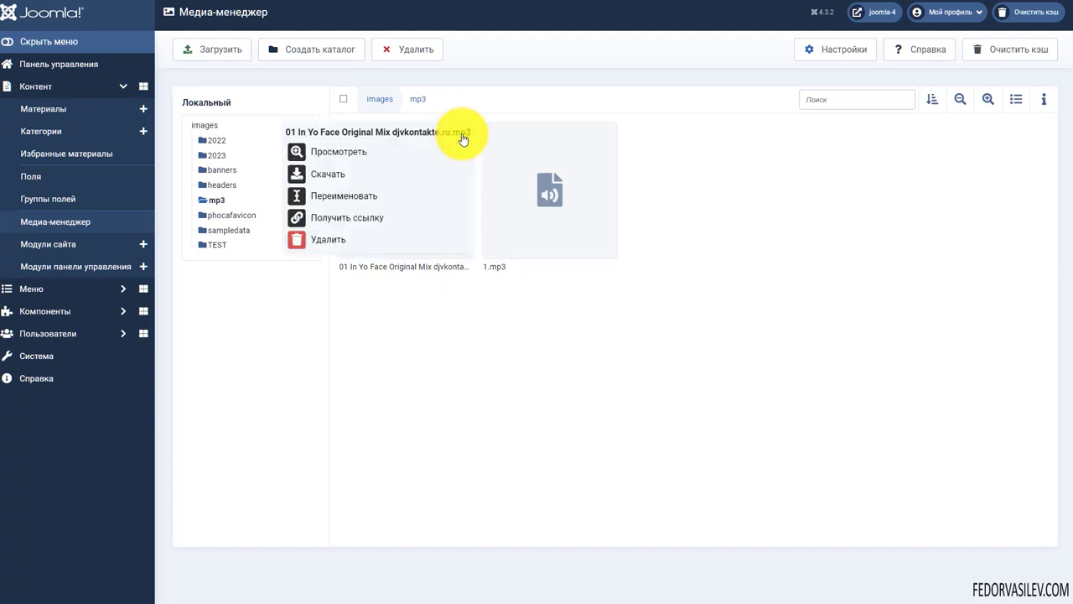
click(330, 150)
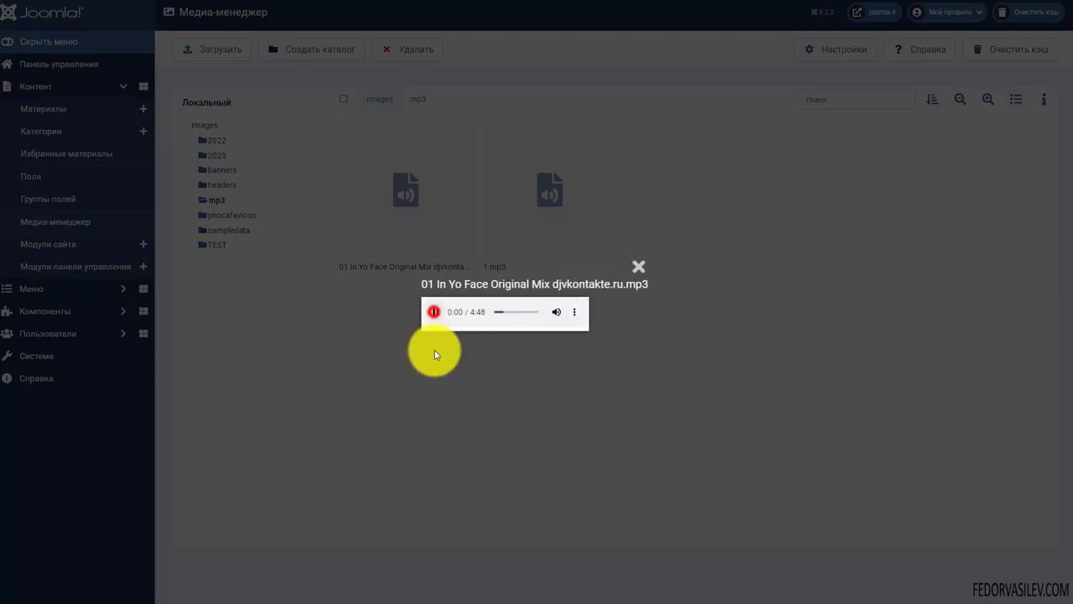
click(638, 270)
Copy the share link of the "01 In Yo Face" audio file and paste it into the open Notepad document
click(457, 133)
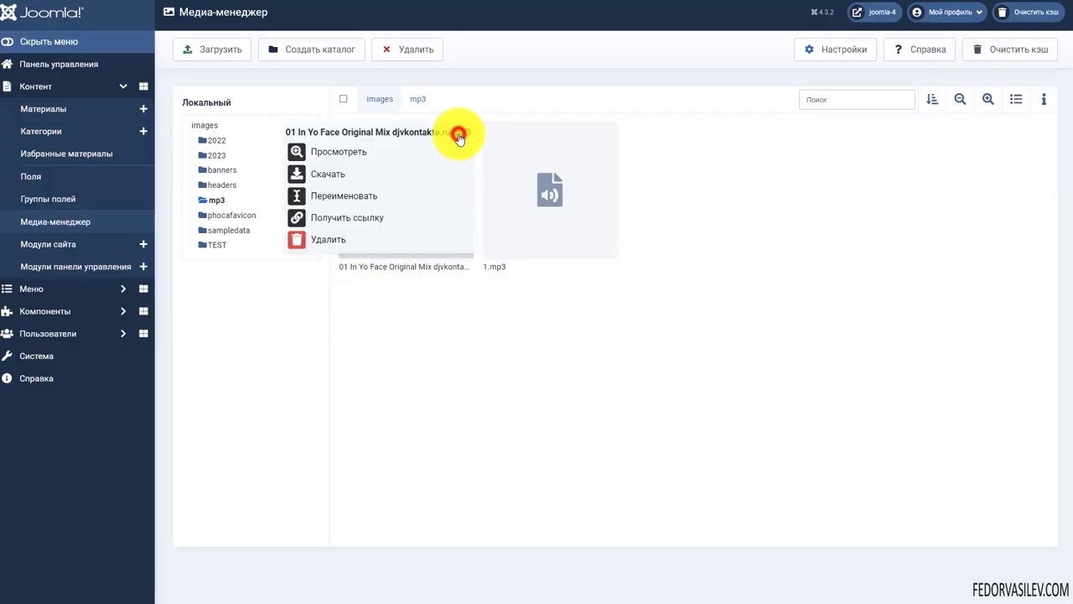
click(371, 223)
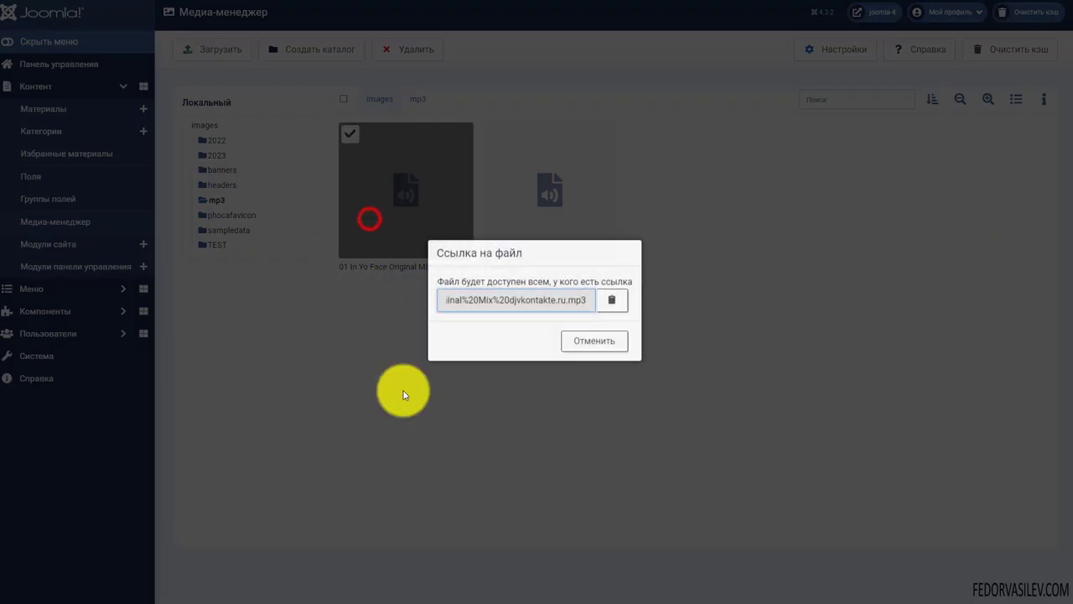
click(607, 305)
click(594, 342)
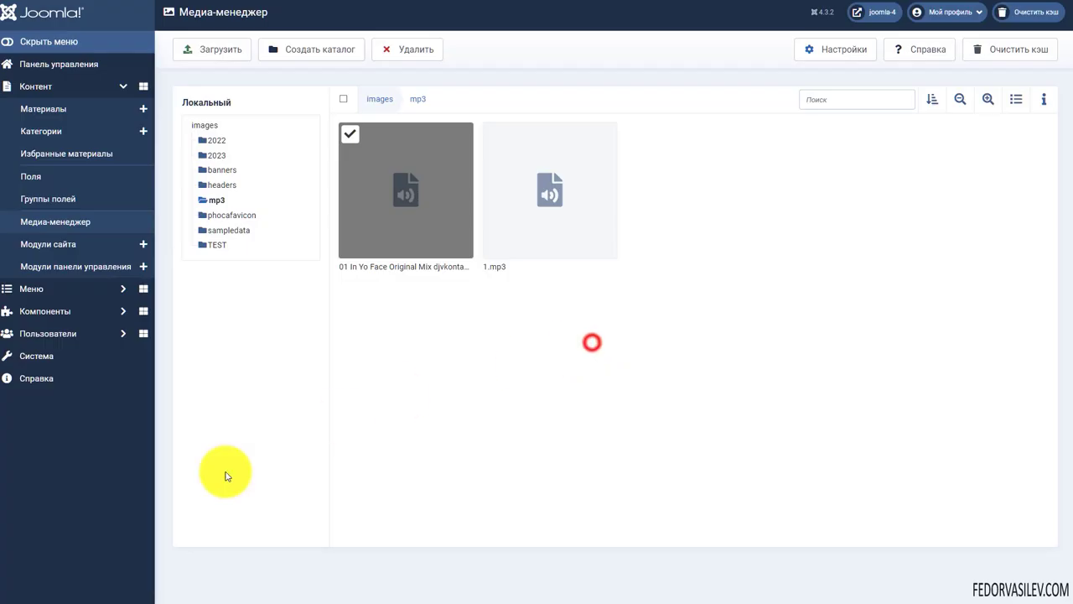
key(alt+Tab)
key(ctrl+v)
click(343, 274)
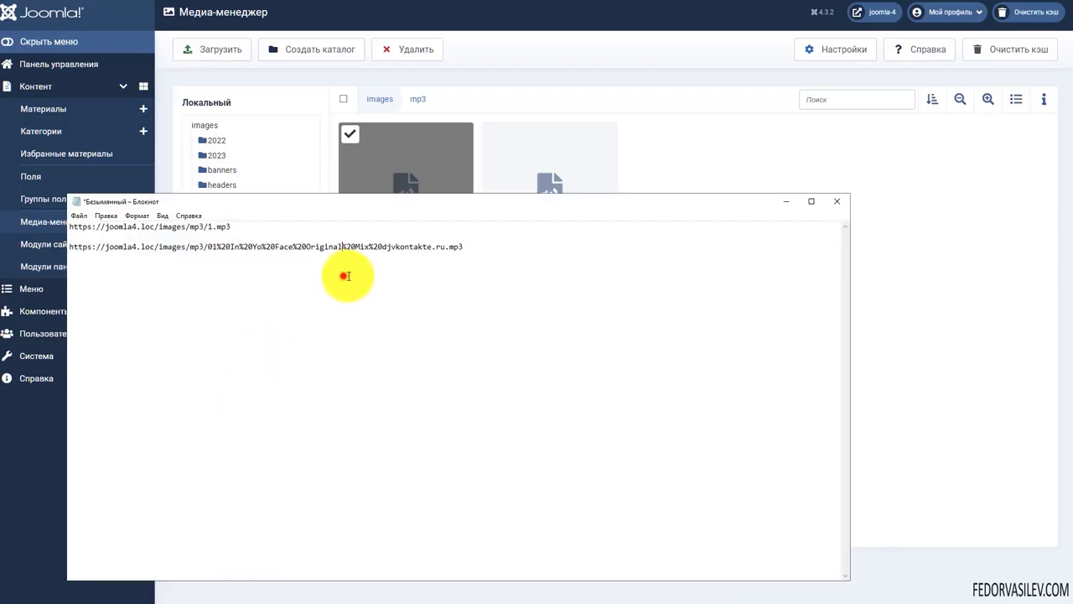
Compare the pasted link with the 1.mp3 link in Notepad and minimise the window to return to the media manager
drag(478, 249, 59, 249)
click(248, 249)
drag(242, 223, 67, 224)
click(249, 242)
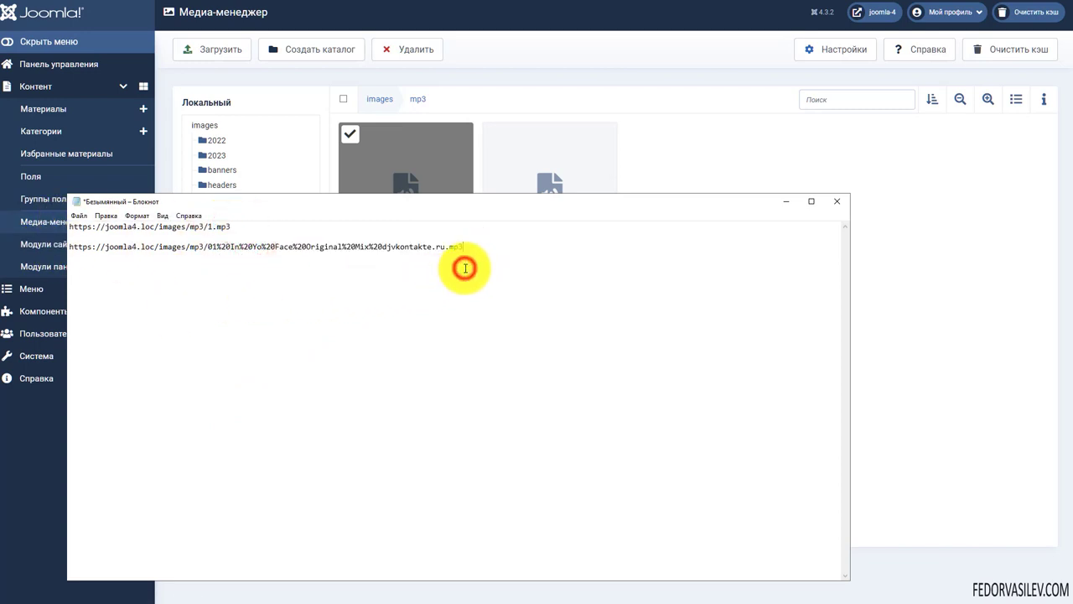
mouse_move(465, 268)
mouse_down()
mouse_move(143, 266)
mouse_move(458, 273)
mouse_up()
click(786, 203)
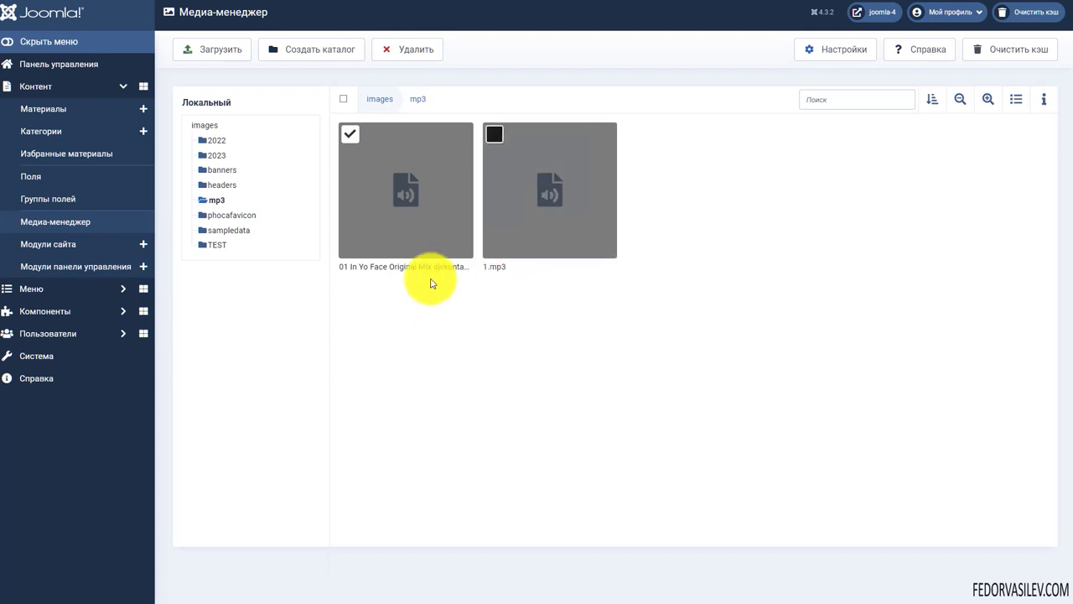
click(371, 153)
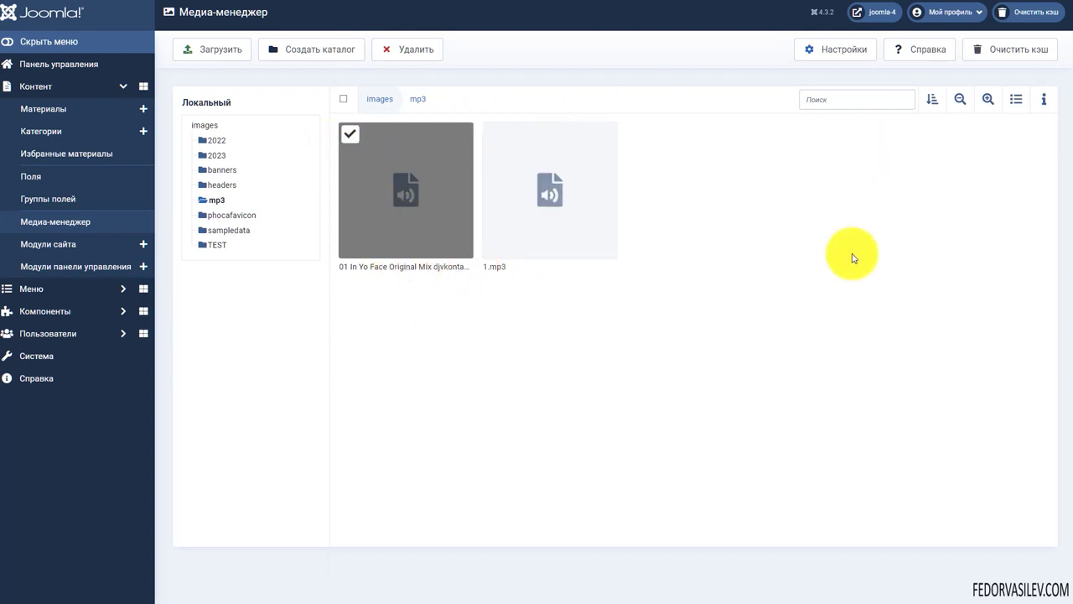
click(216, 156)
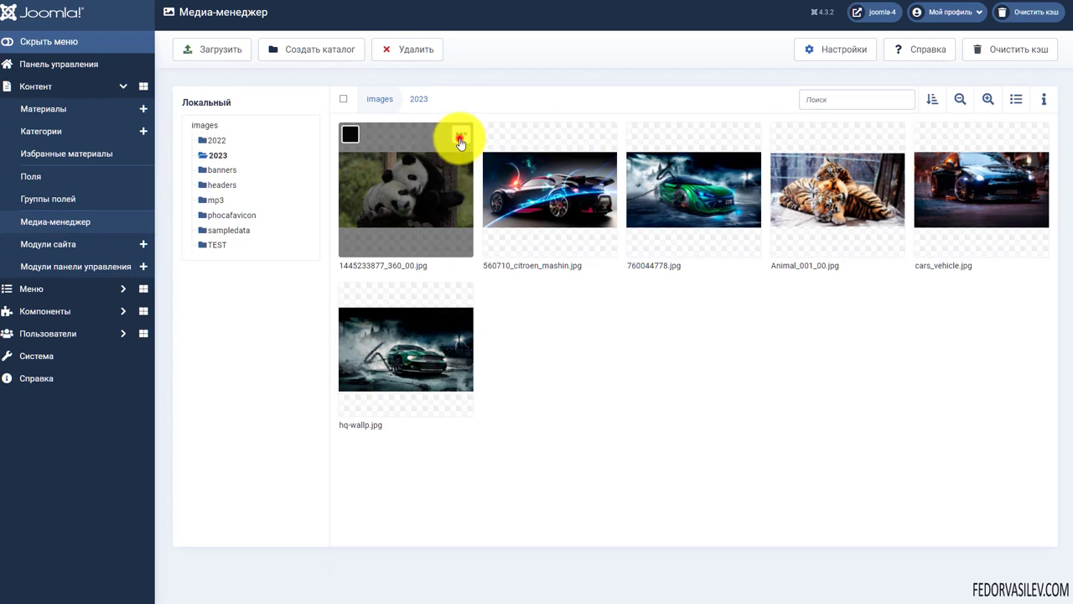
click(461, 139)
click(345, 137)
click(1045, 104)
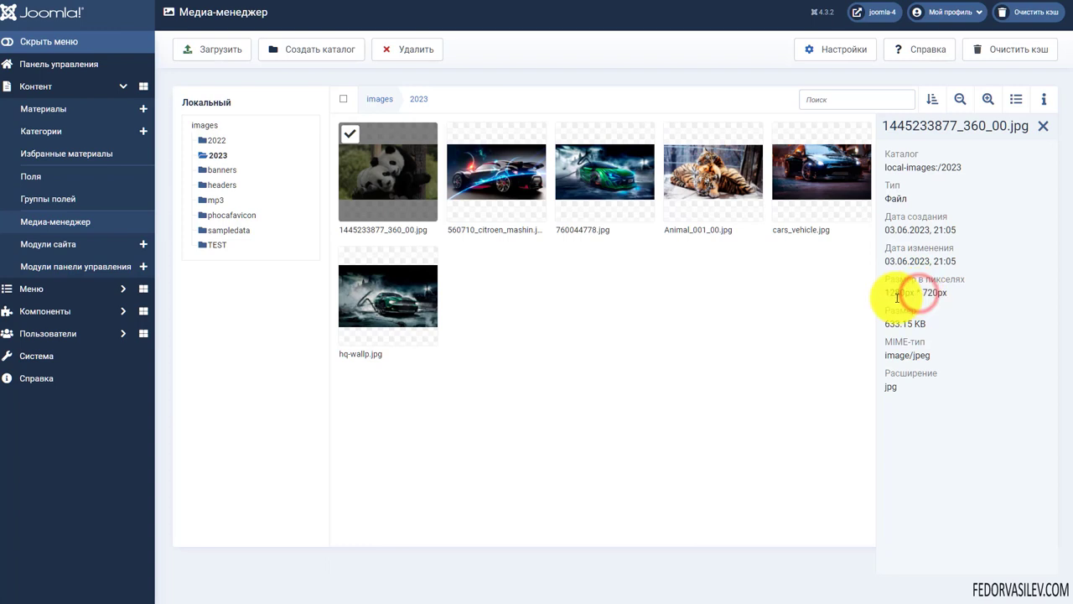
click(1042, 128)
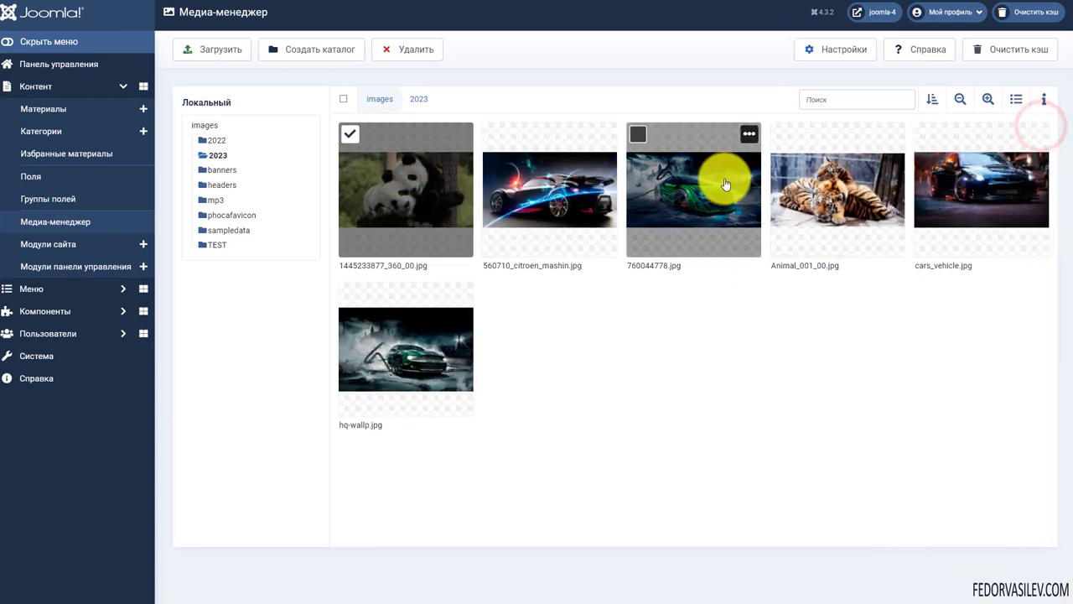
mouse_move(455, 328)
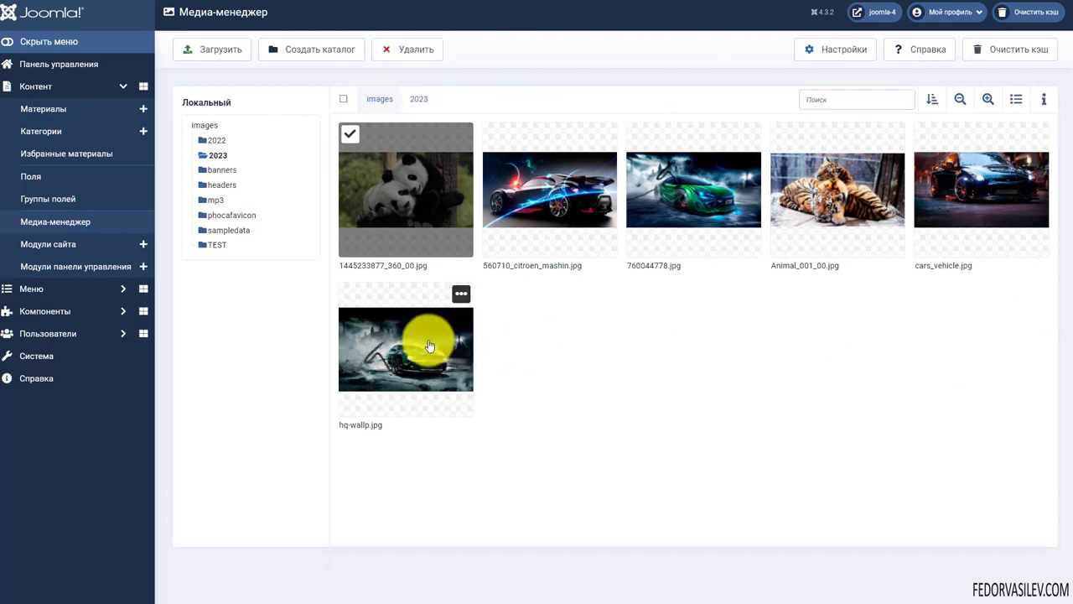
Reopen the JUX Background Slider module from the site modules list and set its publication status
click(101, 361)
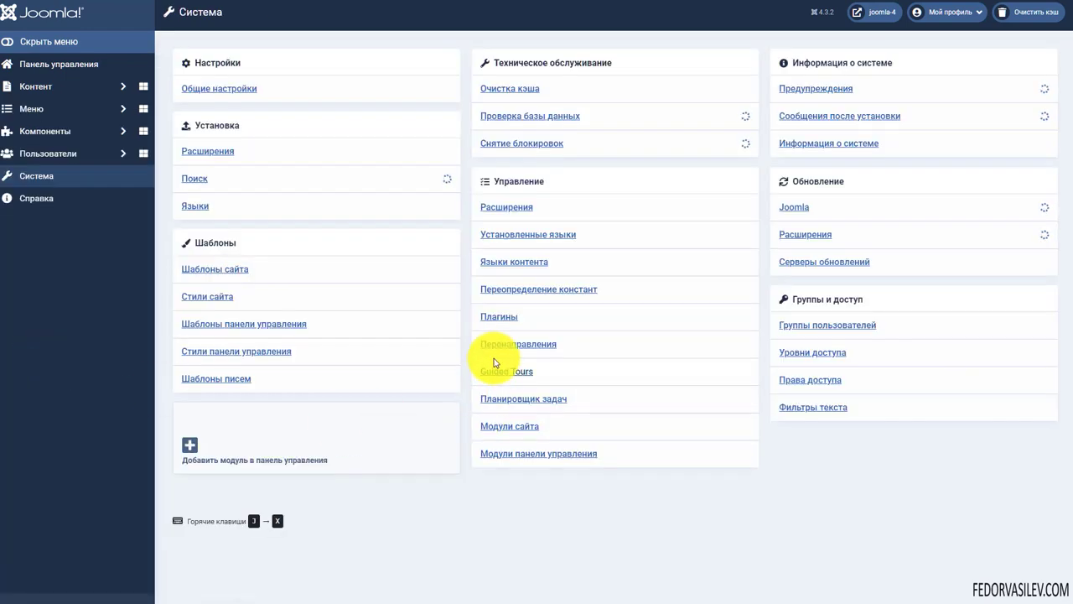
click(513, 425)
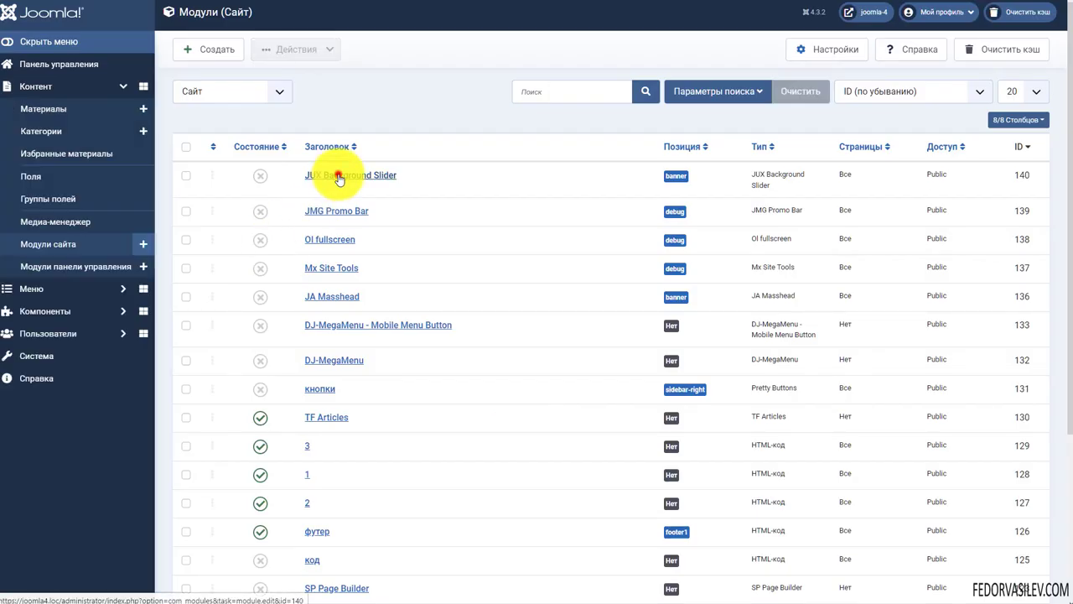
click(339, 174)
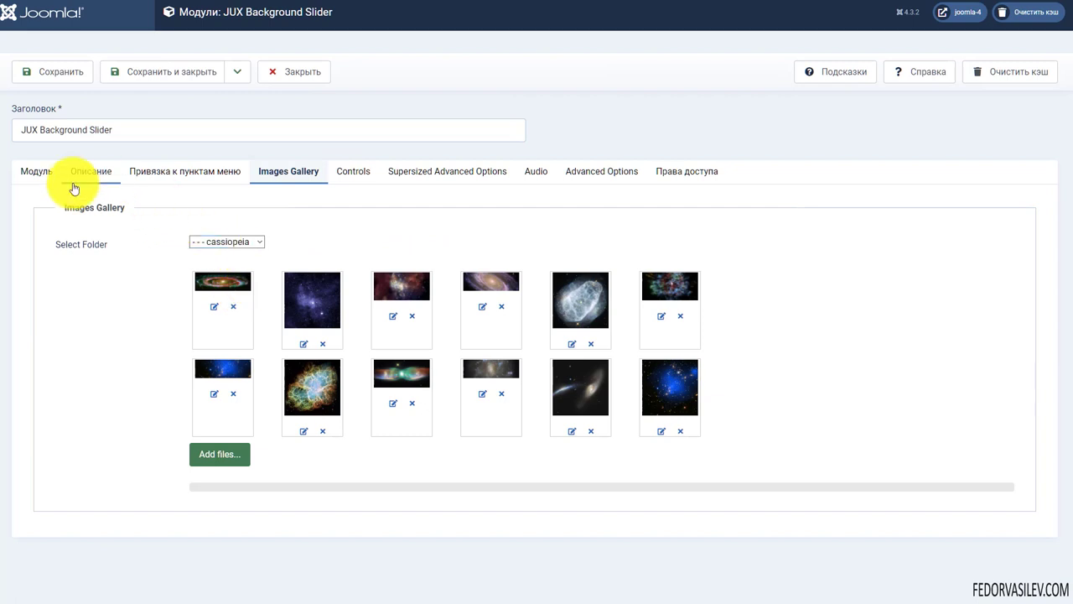
click(34, 176)
click(841, 325)
click(833, 349)
Select the 2023 folder for the image gallery and move the second image, the racing car, to first place
click(285, 173)
click(239, 241)
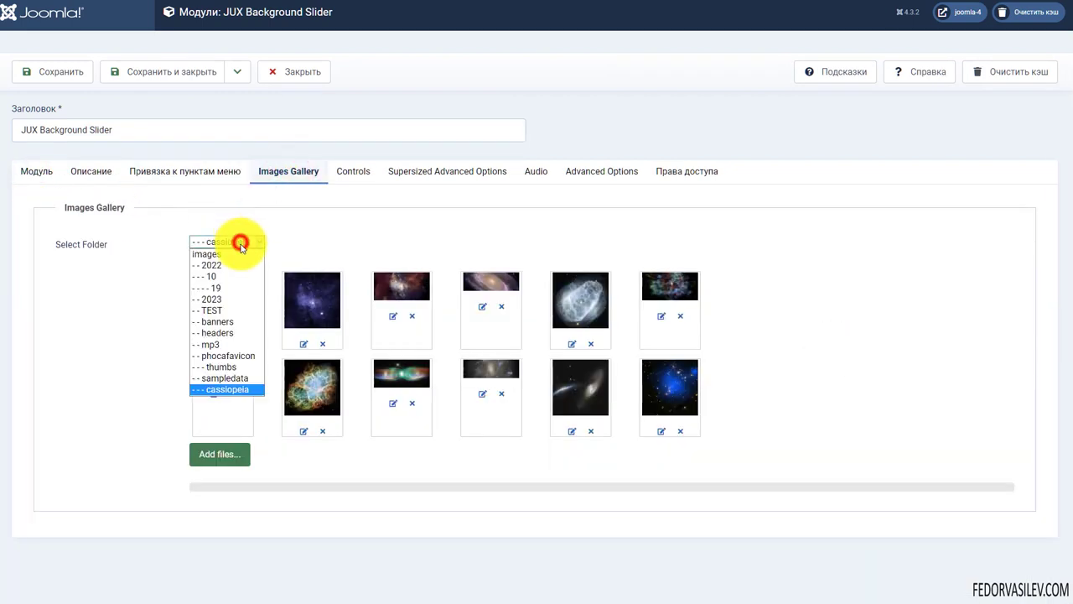
click(220, 300)
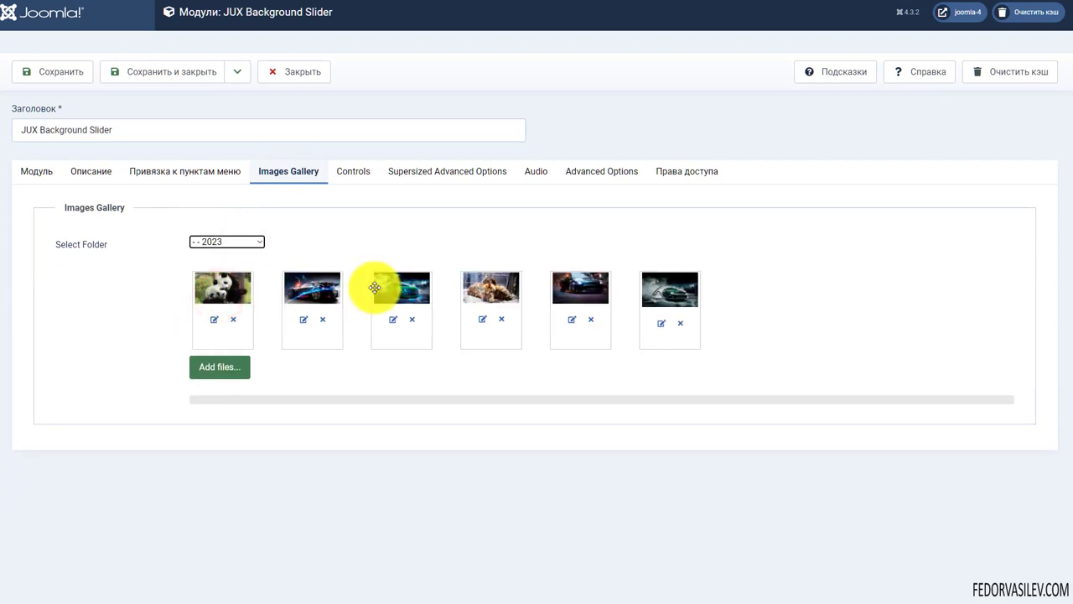
drag(322, 288, 215, 292)
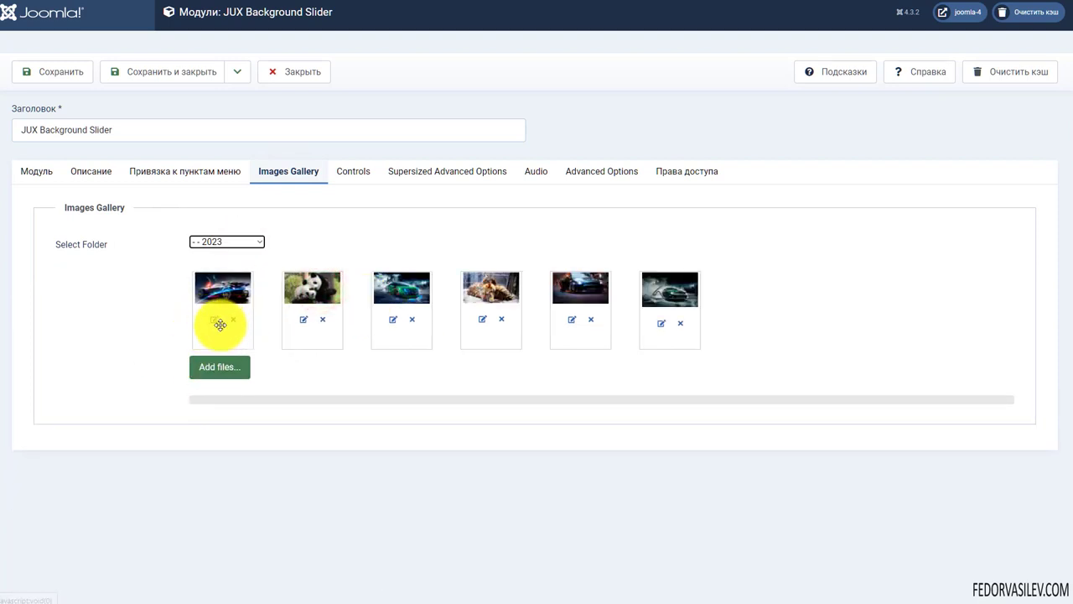
Try the Blank target window in the first gallery image's information and close the dialog without updating
click(214, 321)
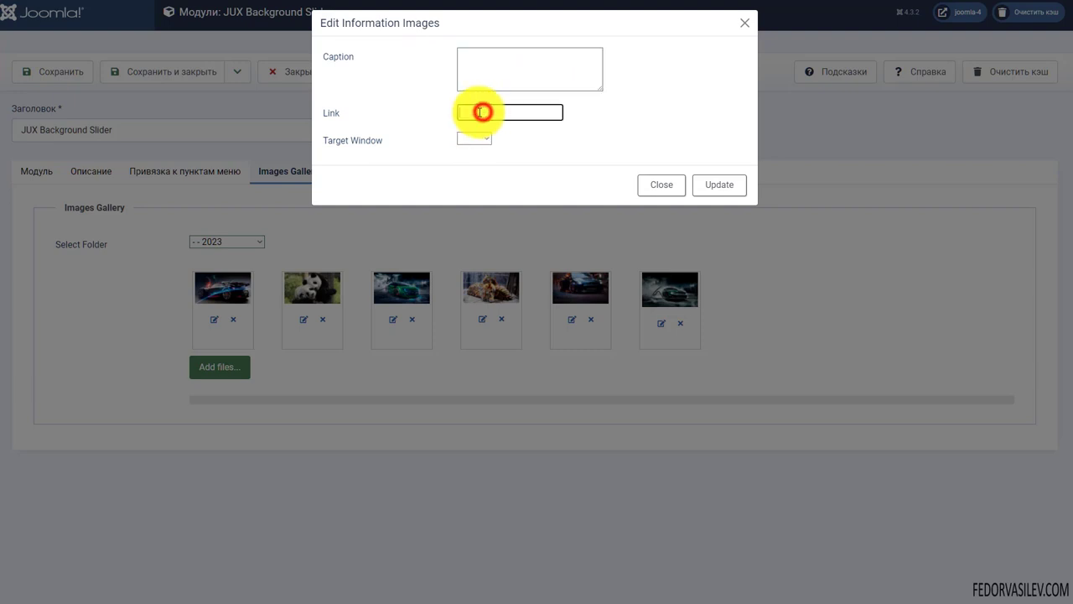
click(479, 142)
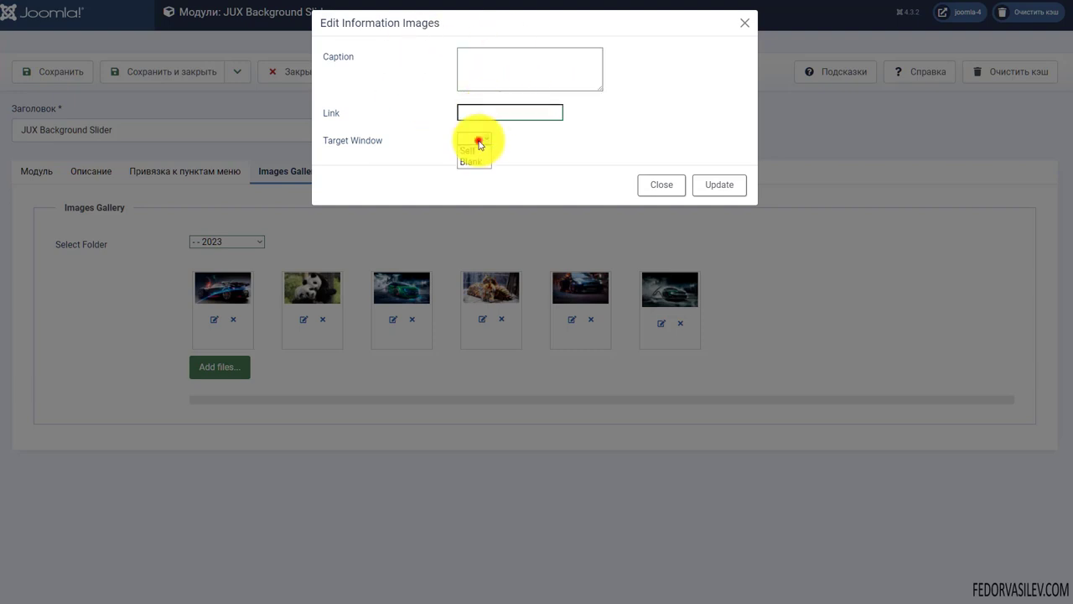
click(479, 144)
click(486, 137)
click(478, 160)
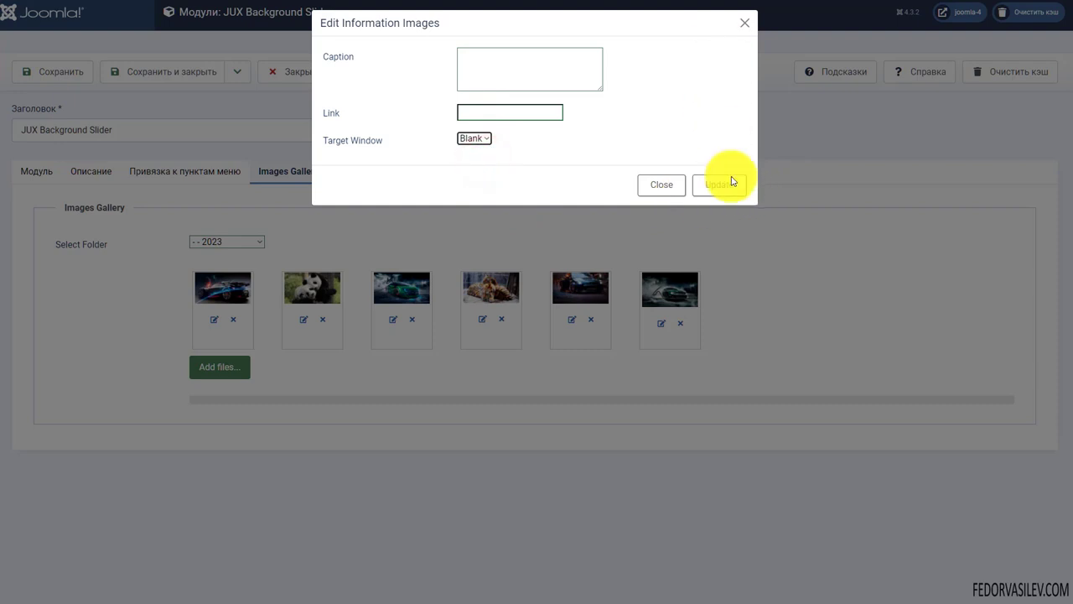
click(743, 25)
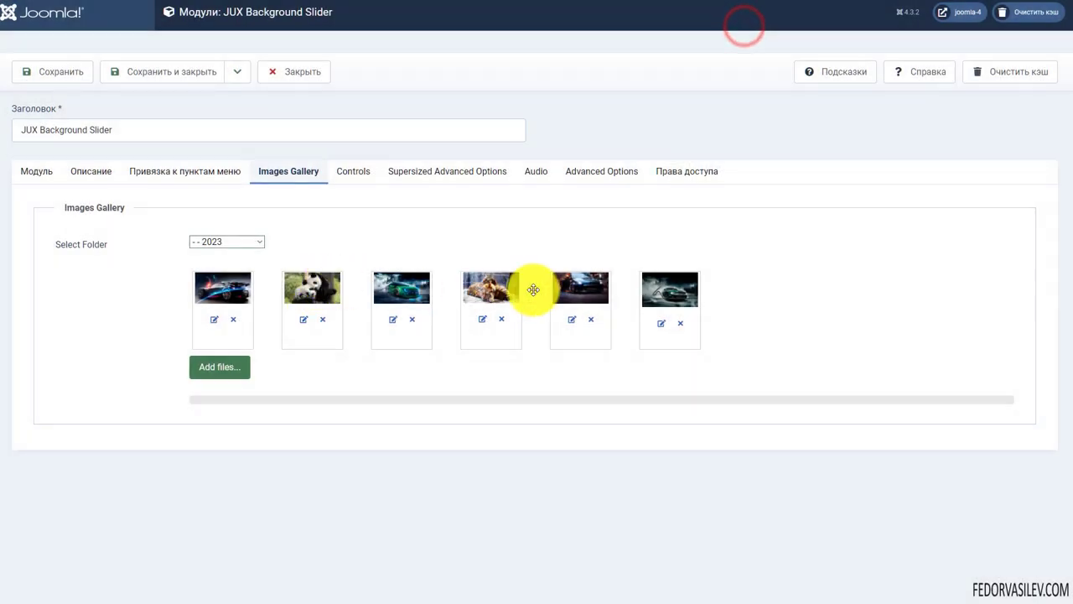
Try Top as the slider's control position and return it to Bottom
click(351, 175)
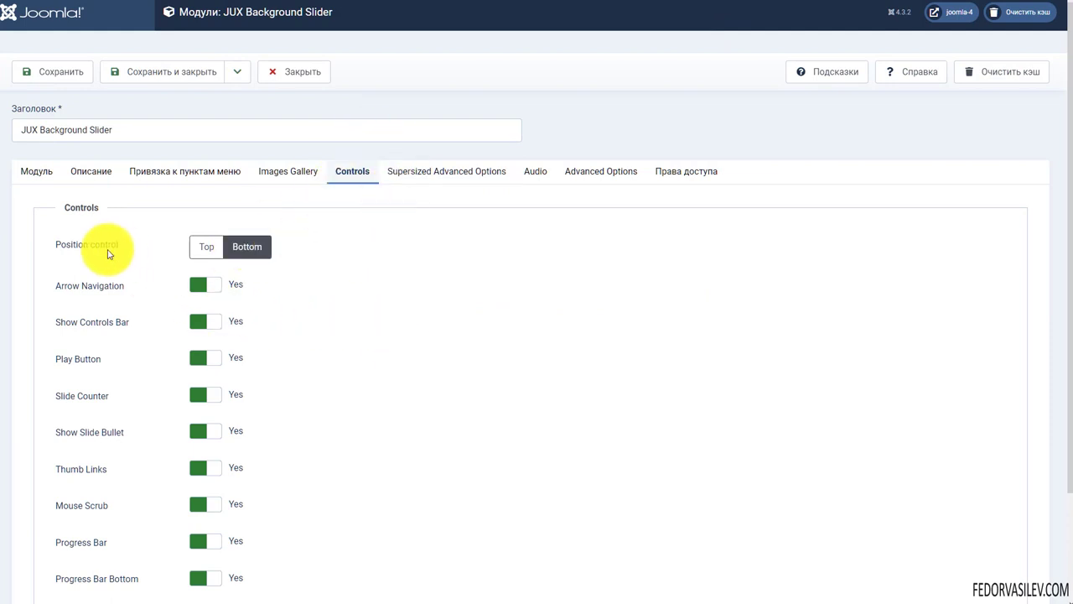
click(211, 255)
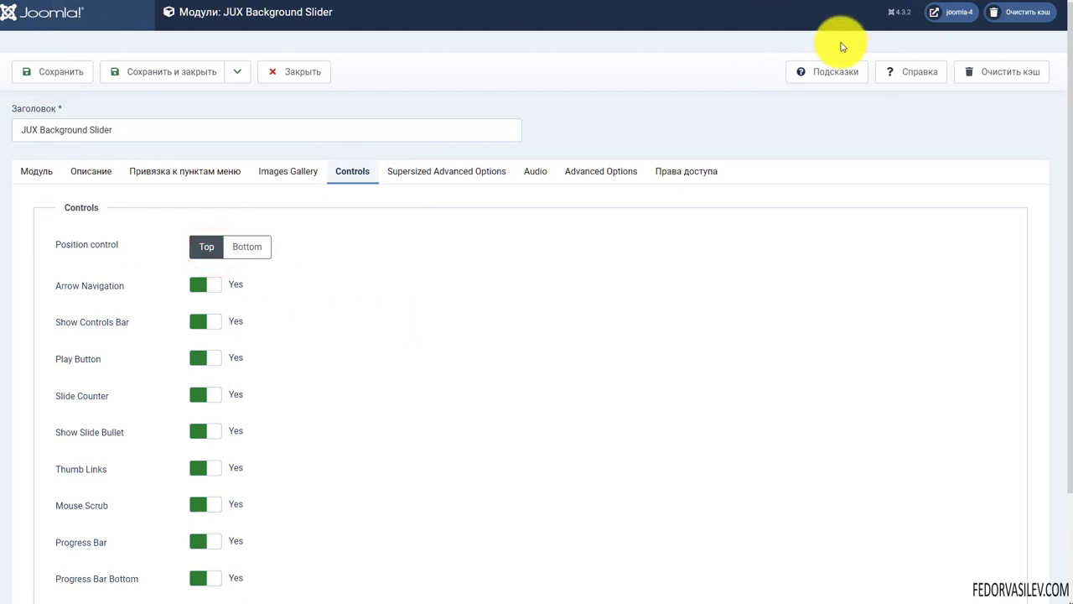
click(239, 247)
click(210, 248)
click(248, 247)
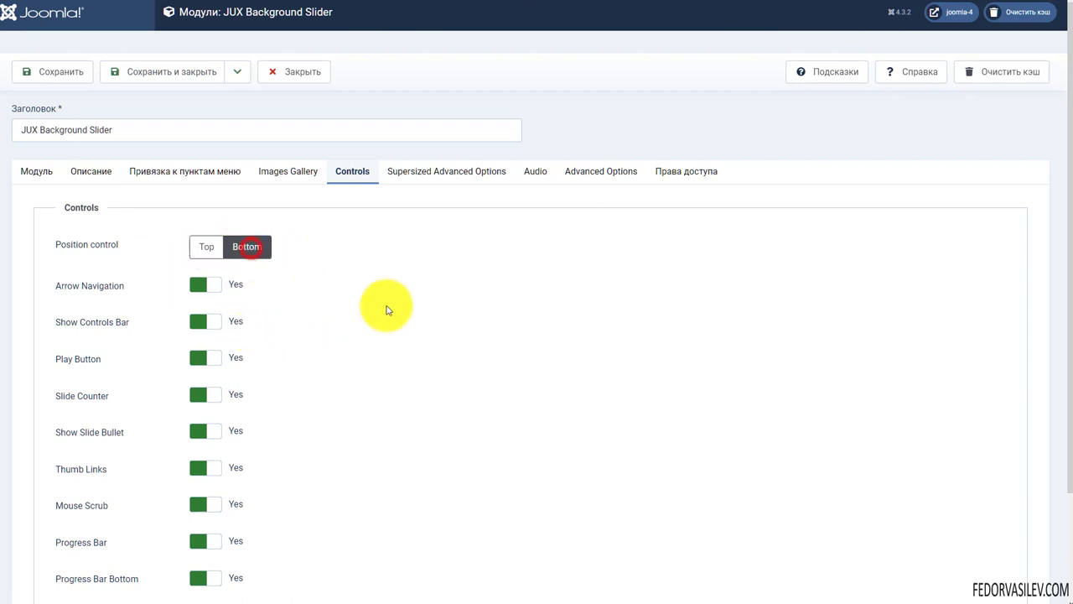
Try switching Arrow Navigation and Show Controls Bar off and back on, and check the progress bar colour picker without choosing a colour
scroll(386, 306, down, 3)
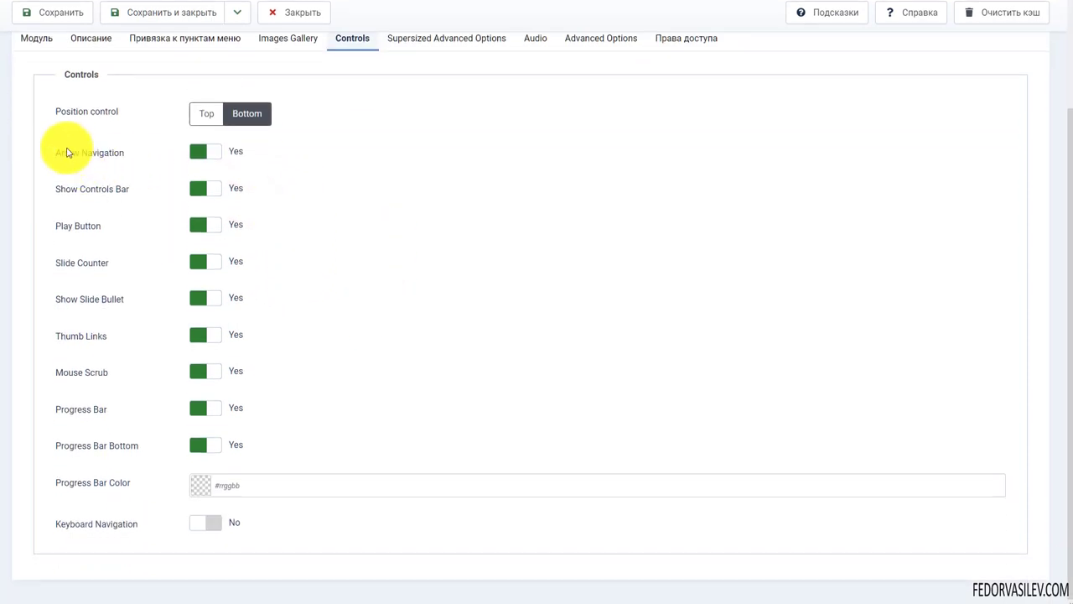
click(194, 154)
click(214, 149)
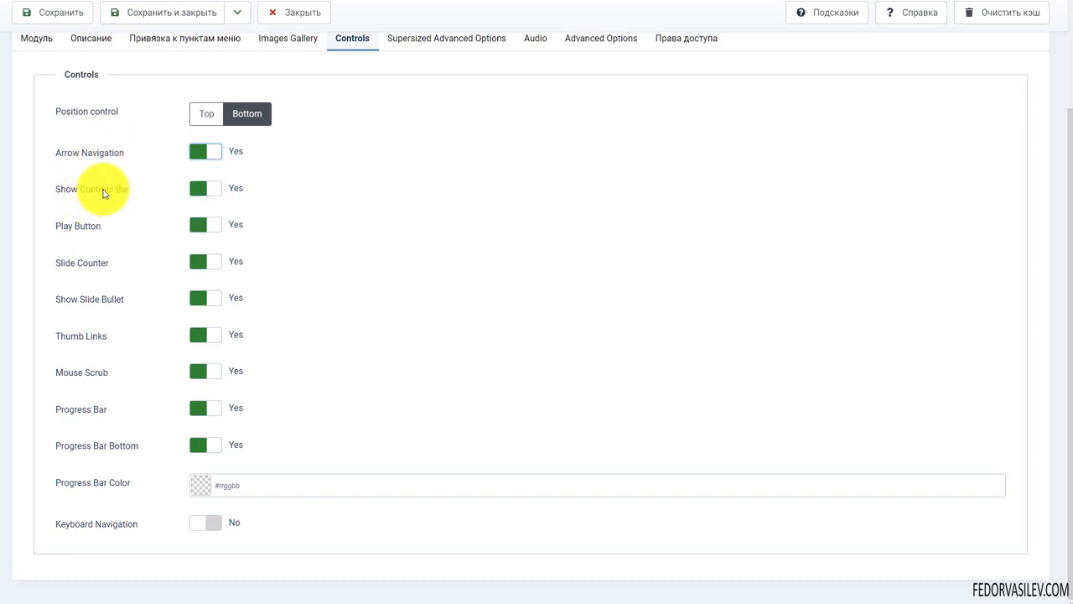
click(198, 202)
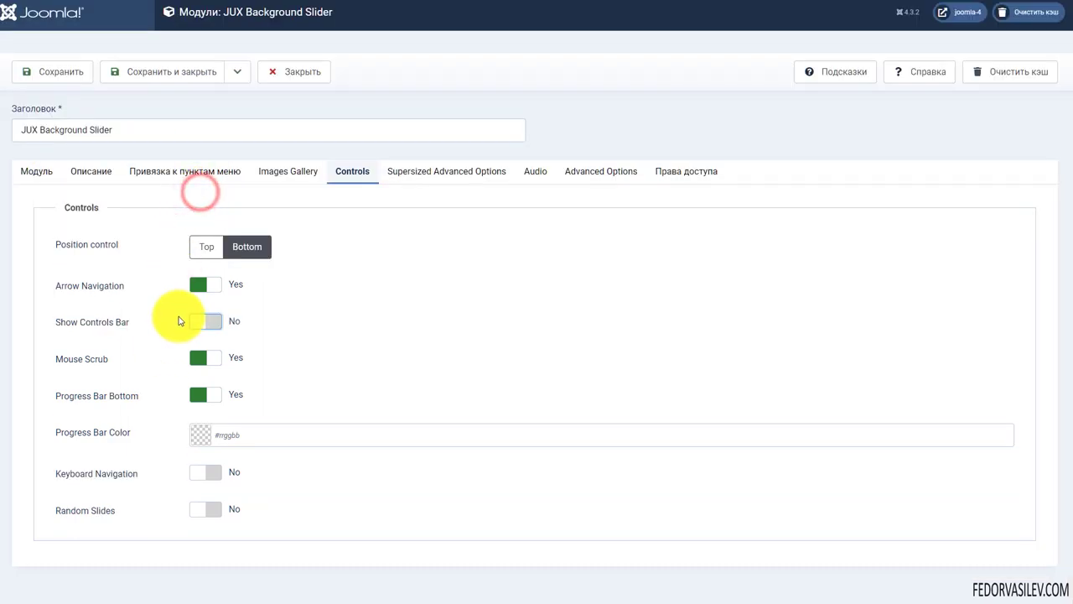
click(206, 319)
scroll(429, 303, down, 2)
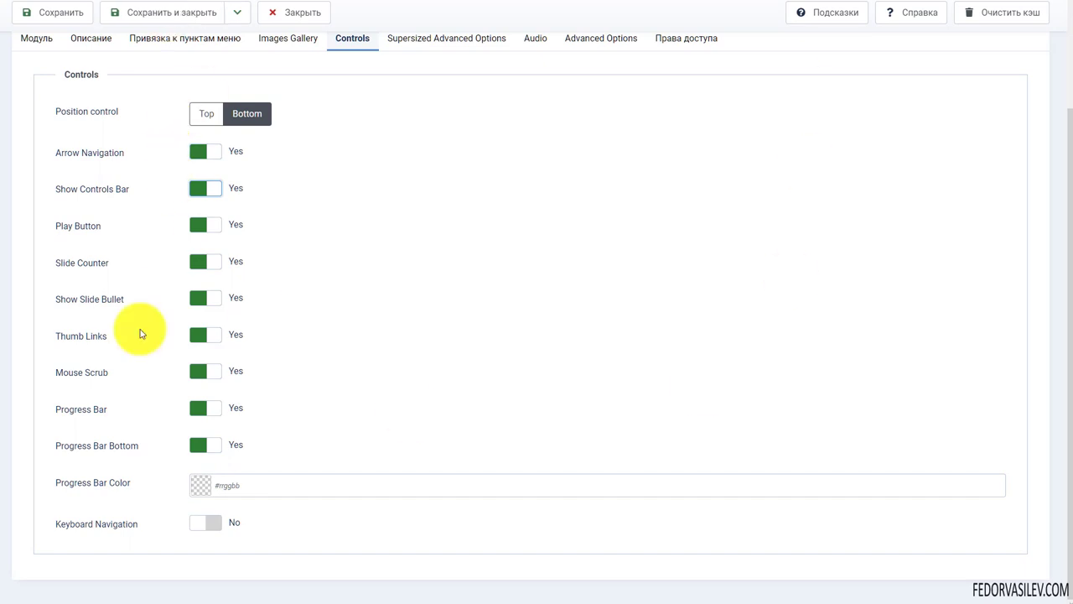
click(204, 487)
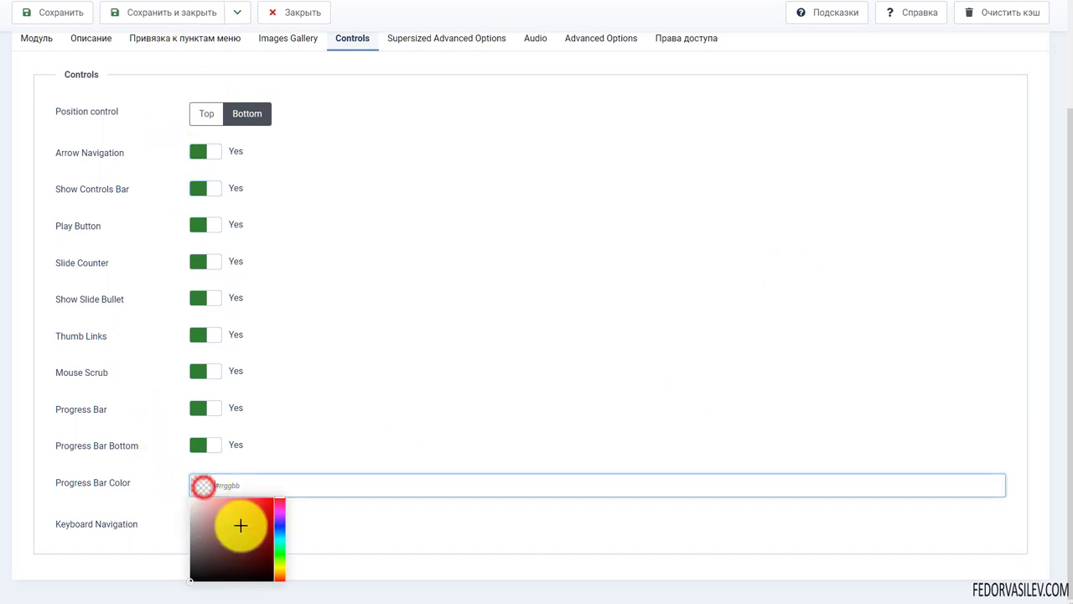
click(297, 455)
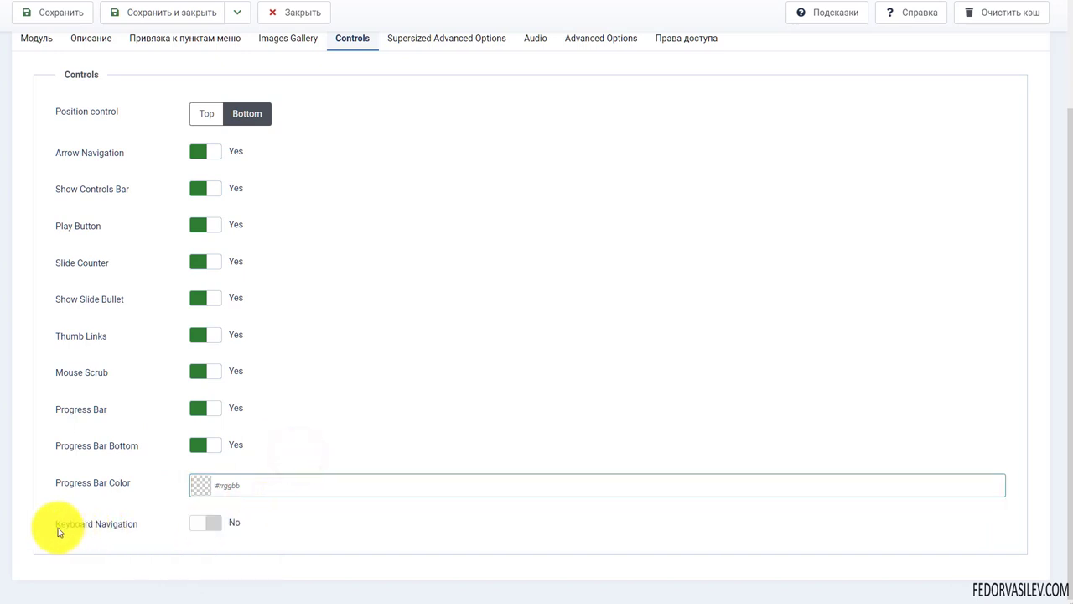
Enable Keyboard Navigation for the slider and open the Supersized Advanced Options
click(204, 523)
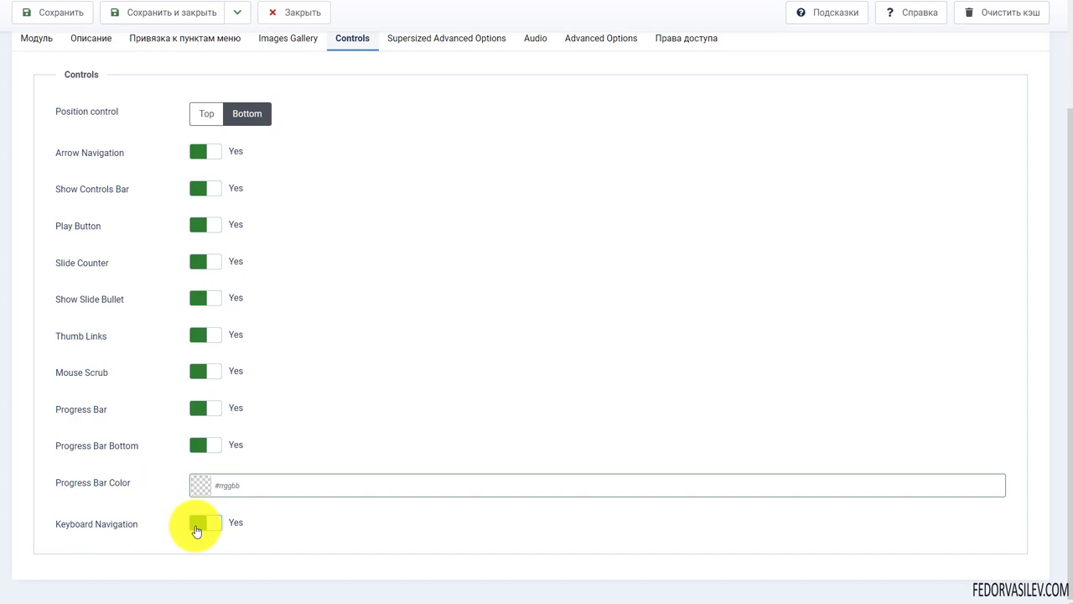
scroll(179, 364, up, 3)
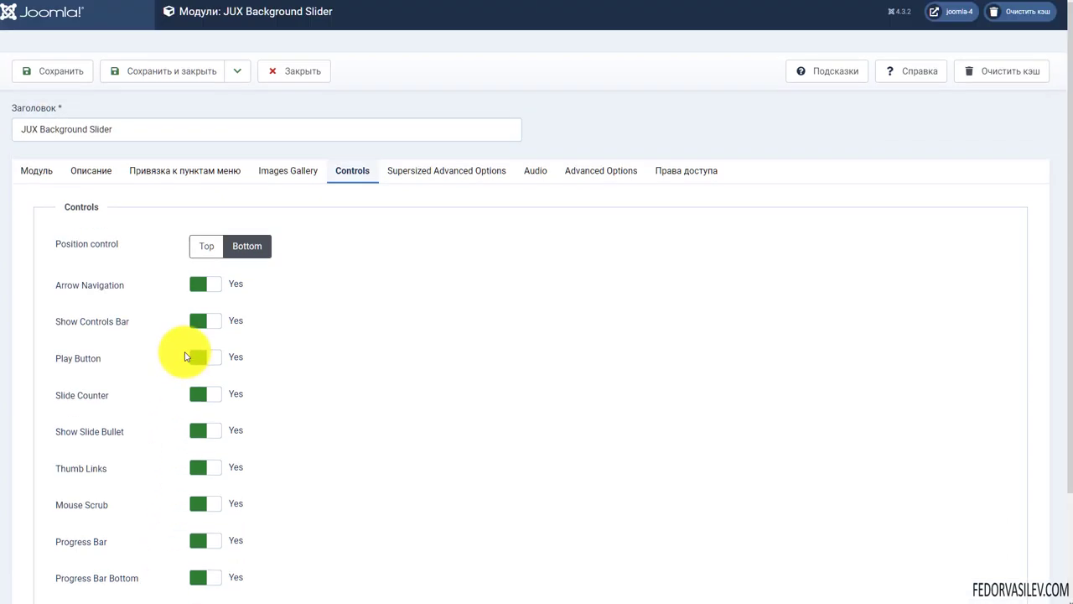
click(445, 171)
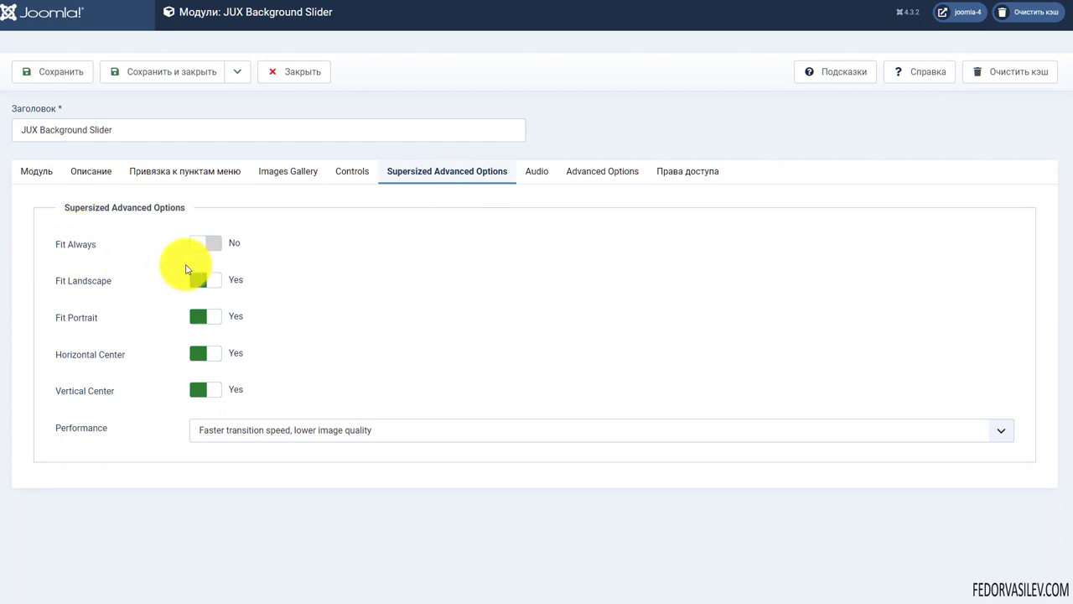
Try turning Fit Always on and back off, and show the hints for the Supersized Advanced Options
click(208, 245)
click(205, 246)
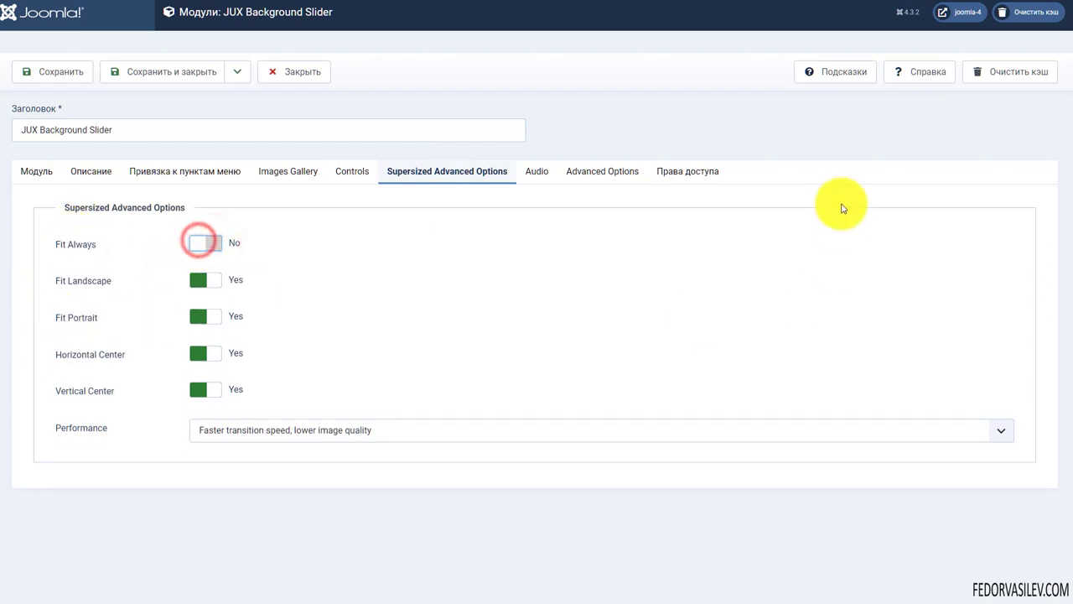
click(825, 74)
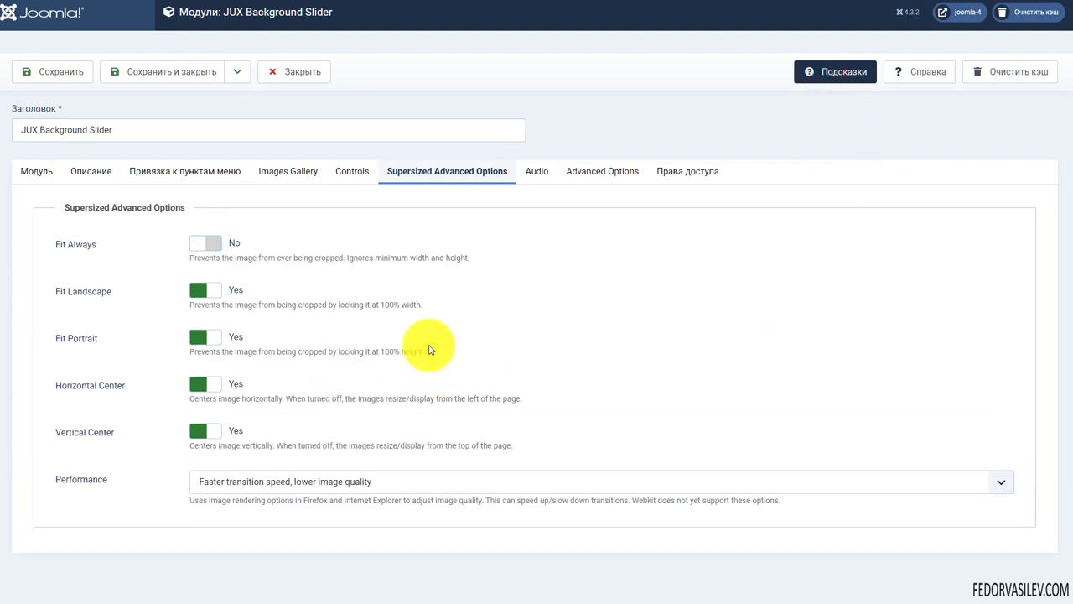
Examine the hints for the Fit Portrait, Fit Landscape, Horizontal Center and Vertical Center options
drag(423, 359, 197, 366)
click(223, 343)
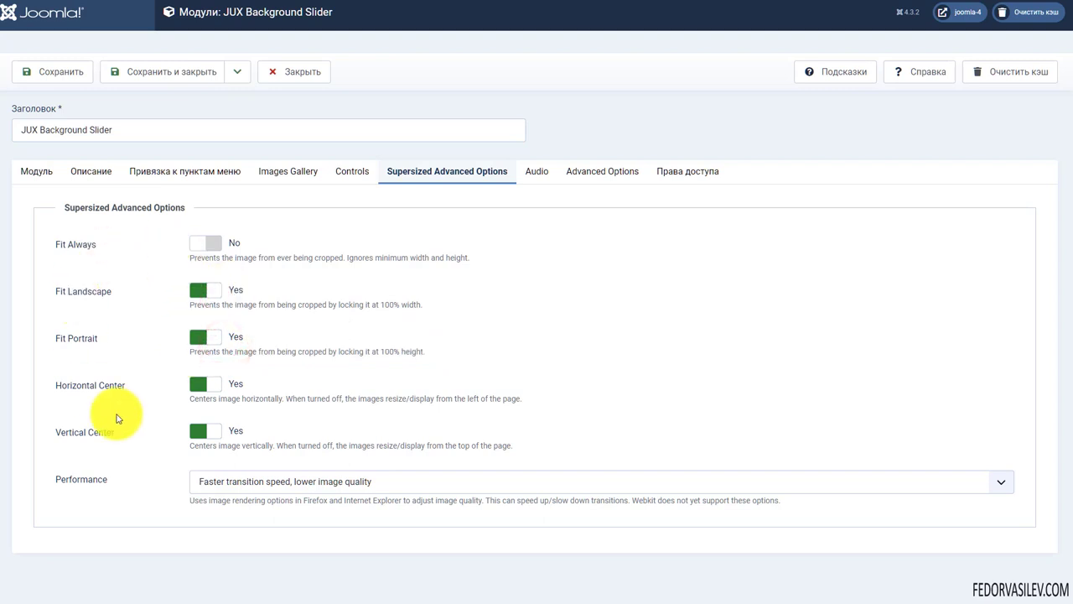
drag(64, 388, 126, 386)
click(195, 399)
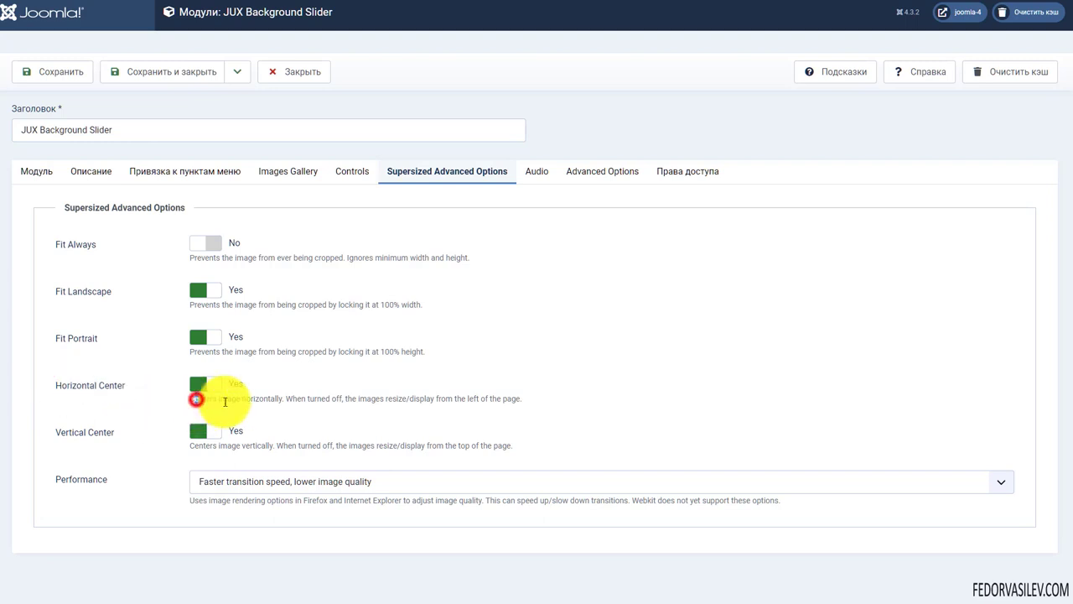
drag(195, 399, 491, 401)
click(85, 430)
drag(206, 445, 462, 442)
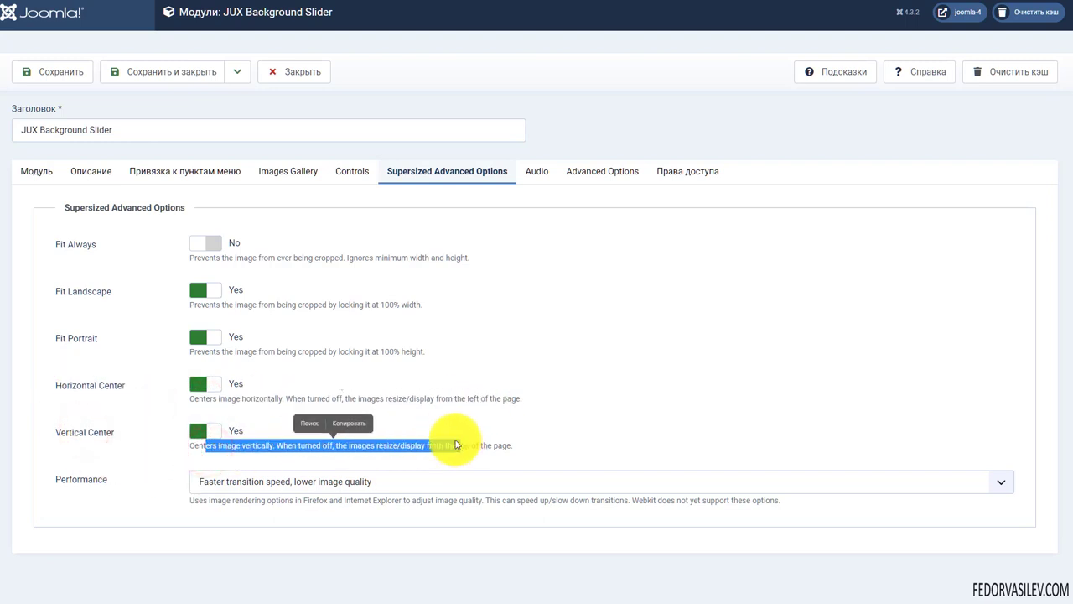
drag(335, 351, 412, 352)
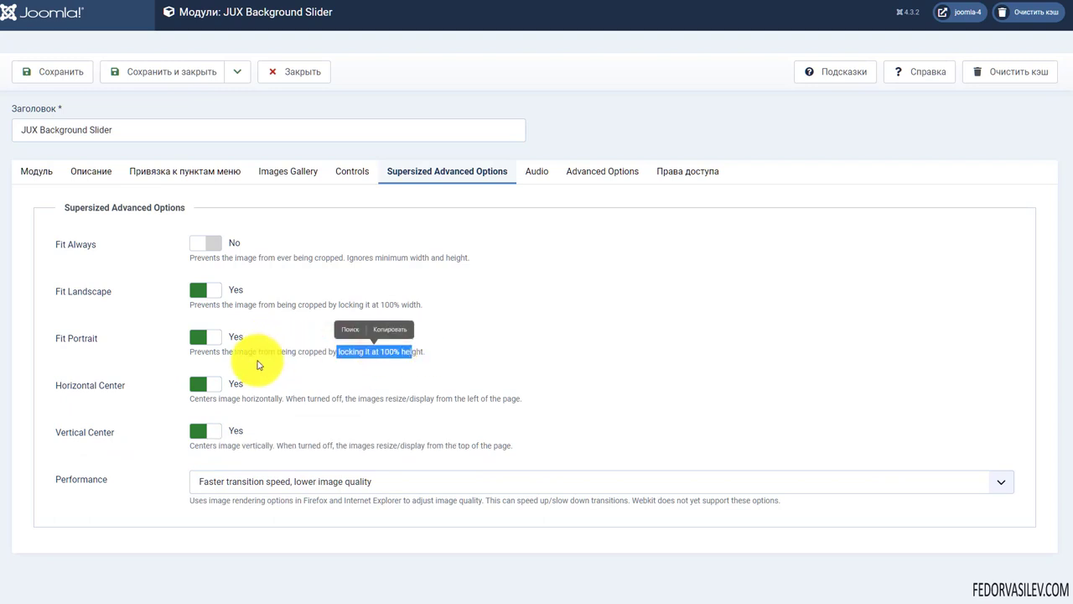
click(481, 342)
drag(425, 358, 410, 361)
drag(419, 308, 354, 305)
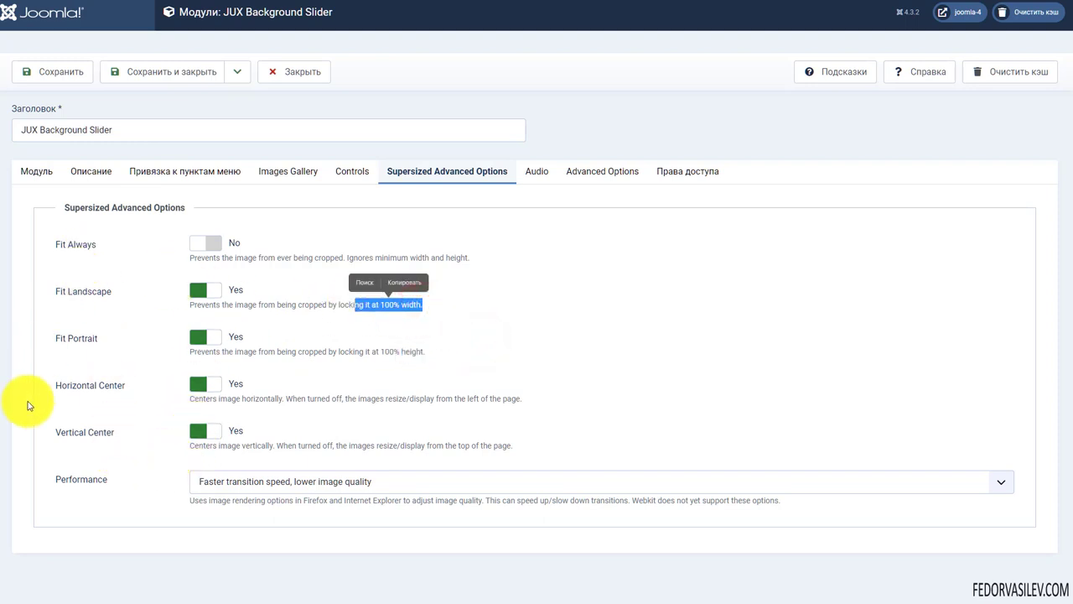
Try No adjustments and the Hybrid mode, which lowers image quality during transitions, as the Performance option
click(217, 483)
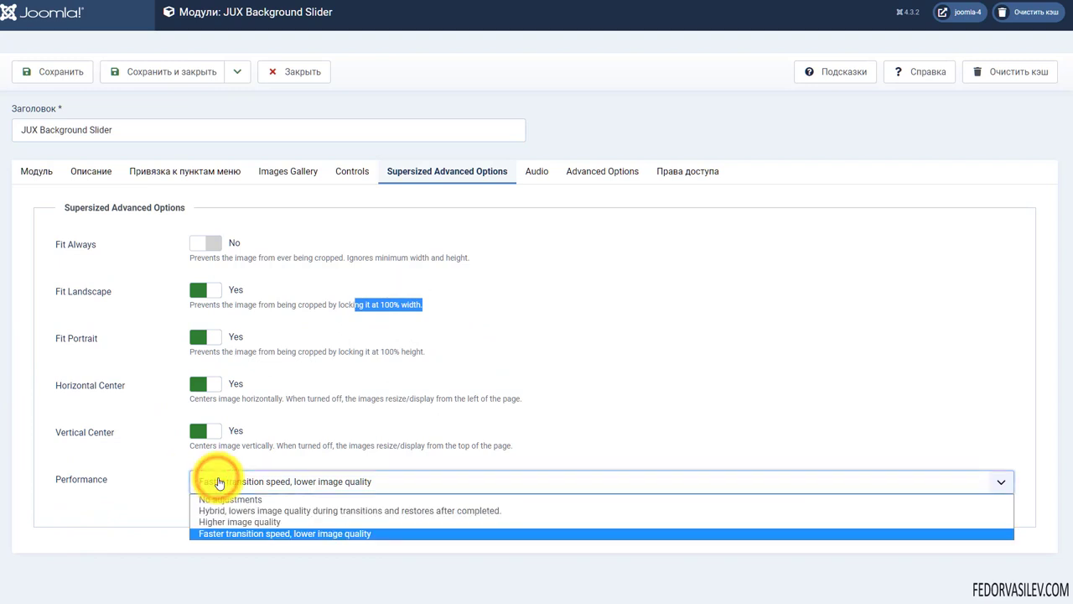
click(218, 499)
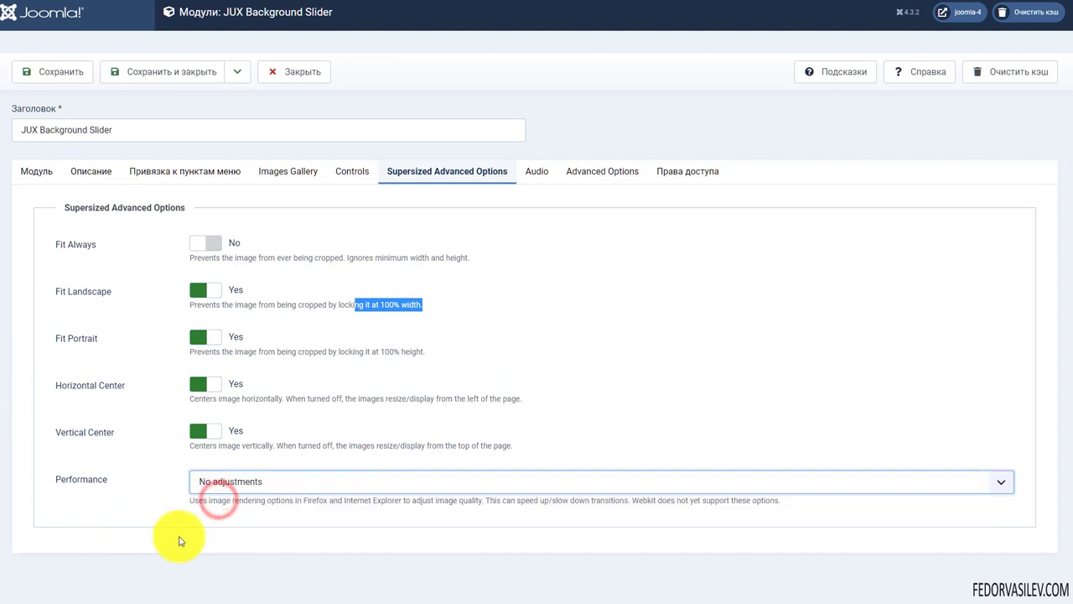
click(205, 475)
click(231, 503)
click(211, 487)
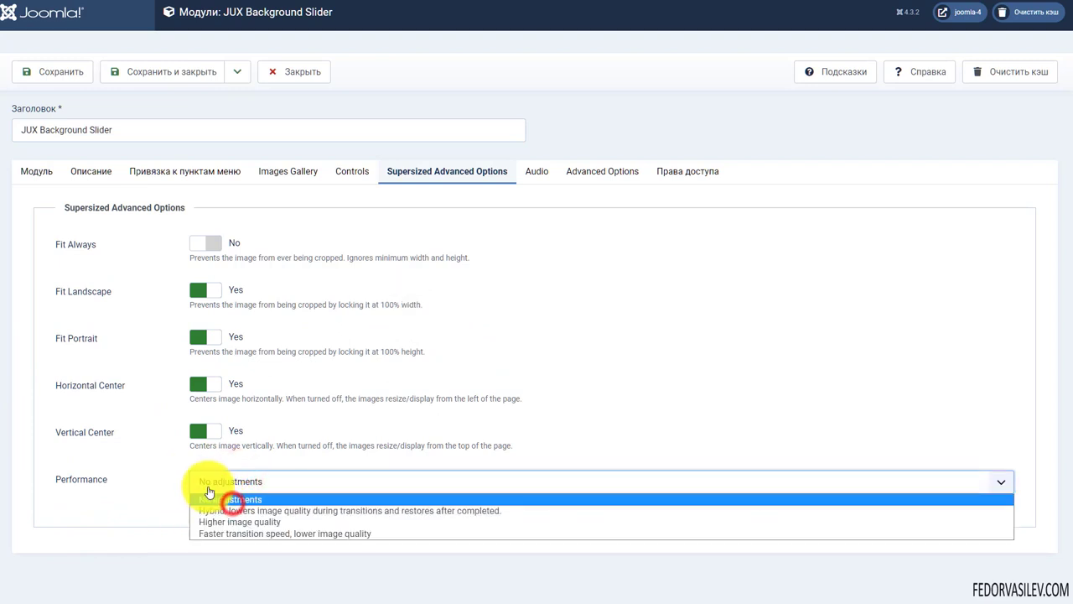
click(208, 500)
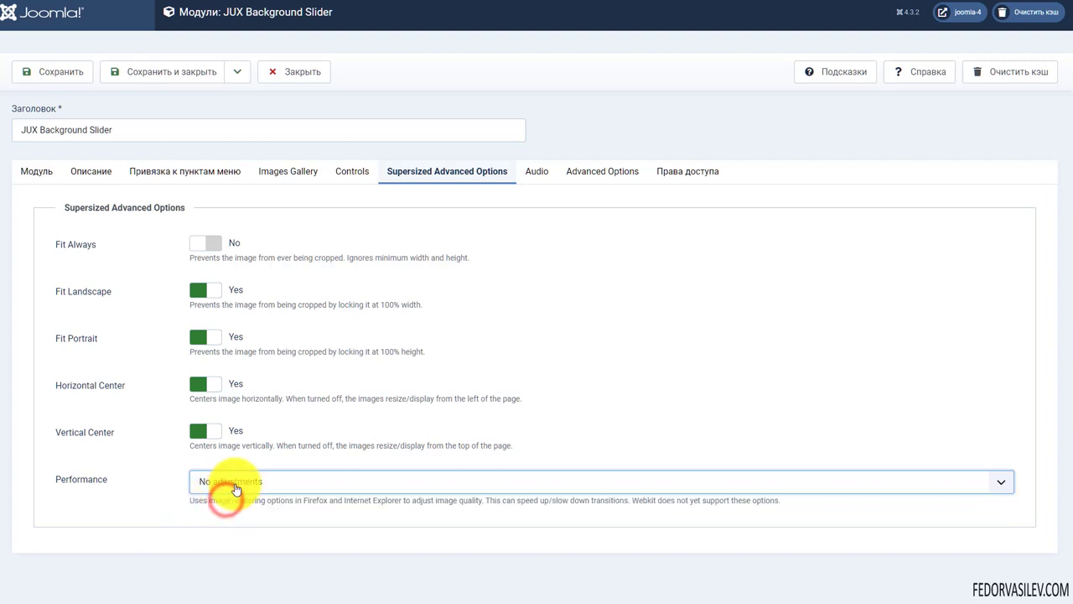
click(236, 490)
click(232, 508)
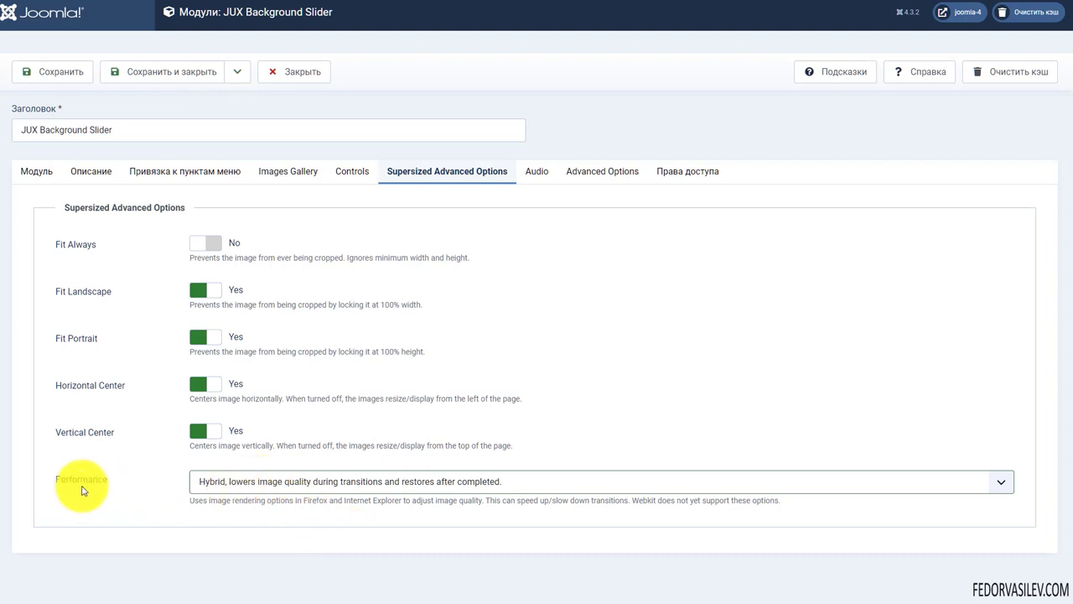
Try Higher image quality as the Performance option and return it to Faster transition speed, lower image quality
click(324, 485)
click(295, 522)
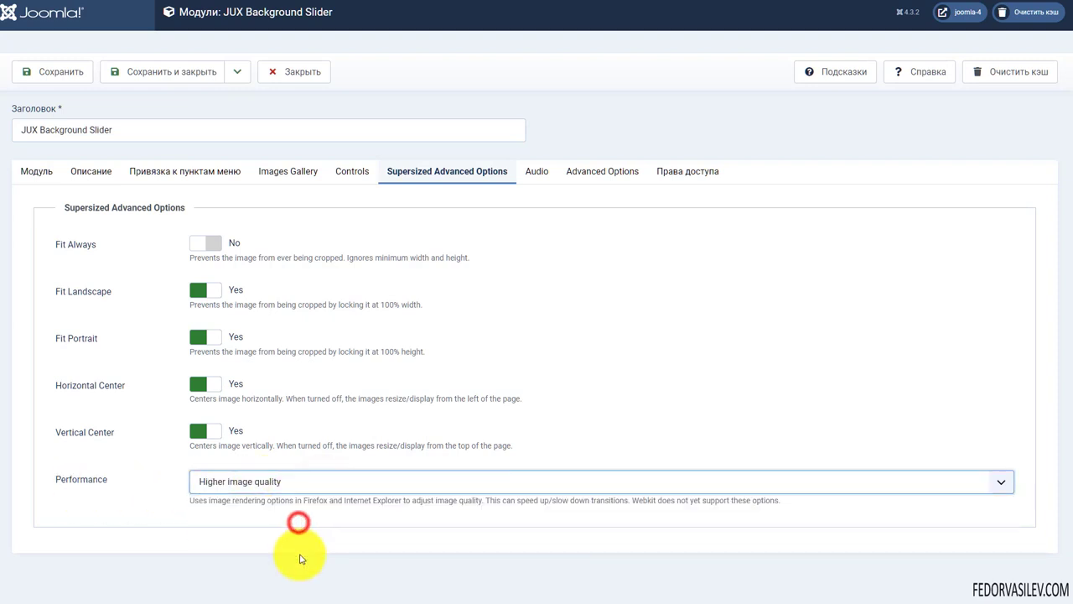
click(431, 548)
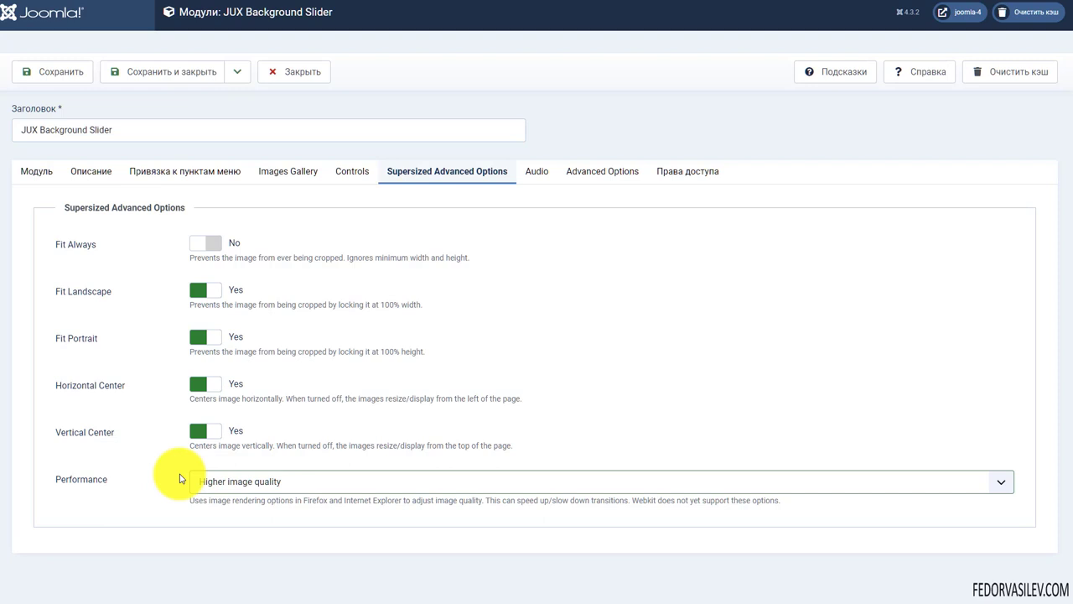
click(231, 487)
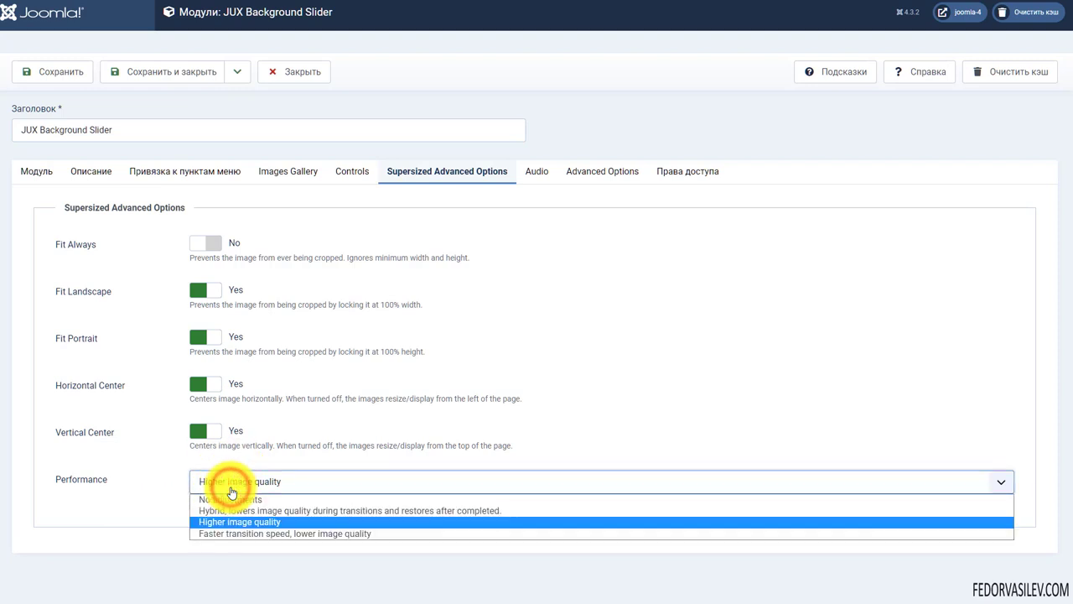
click(250, 533)
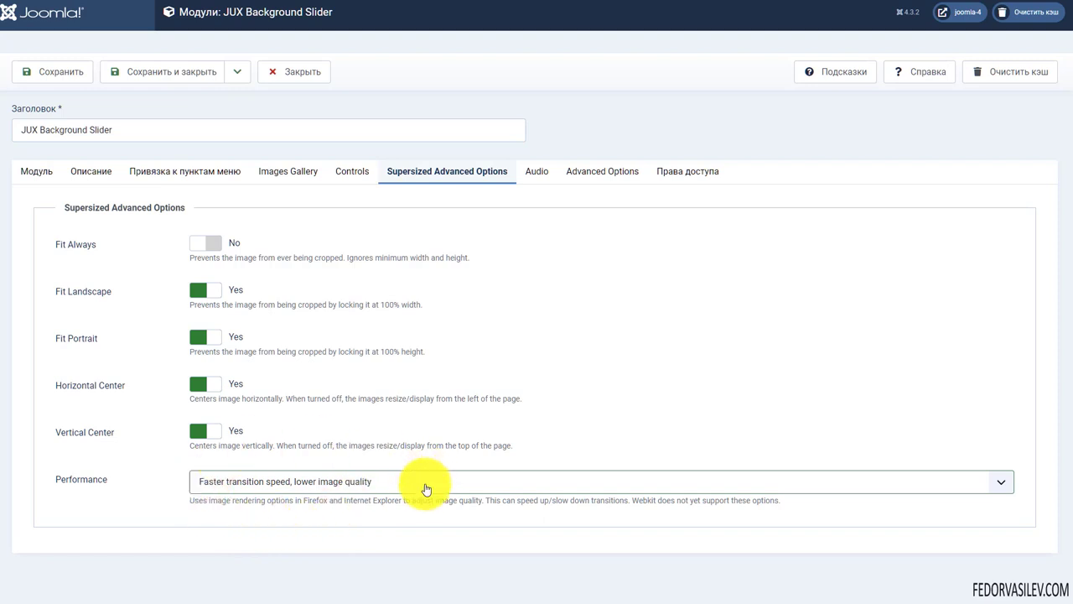
click(265, 488)
click(262, 482)
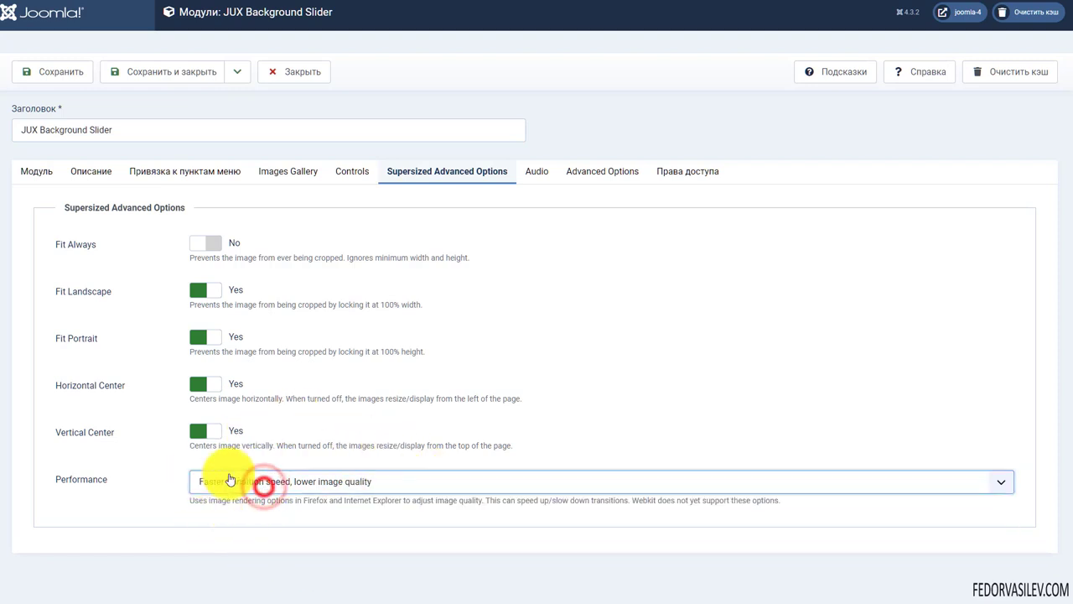
Save the module and check the background slider on the site's home page, reopening it from the Main Menu
click(72, 67)
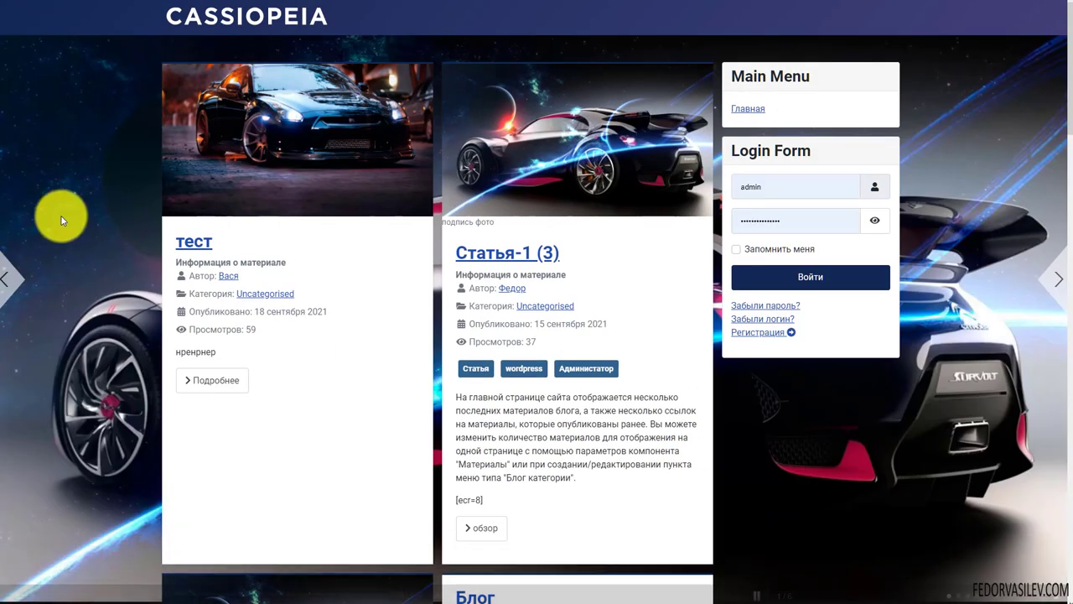
scroll(997, 166, down, 6)
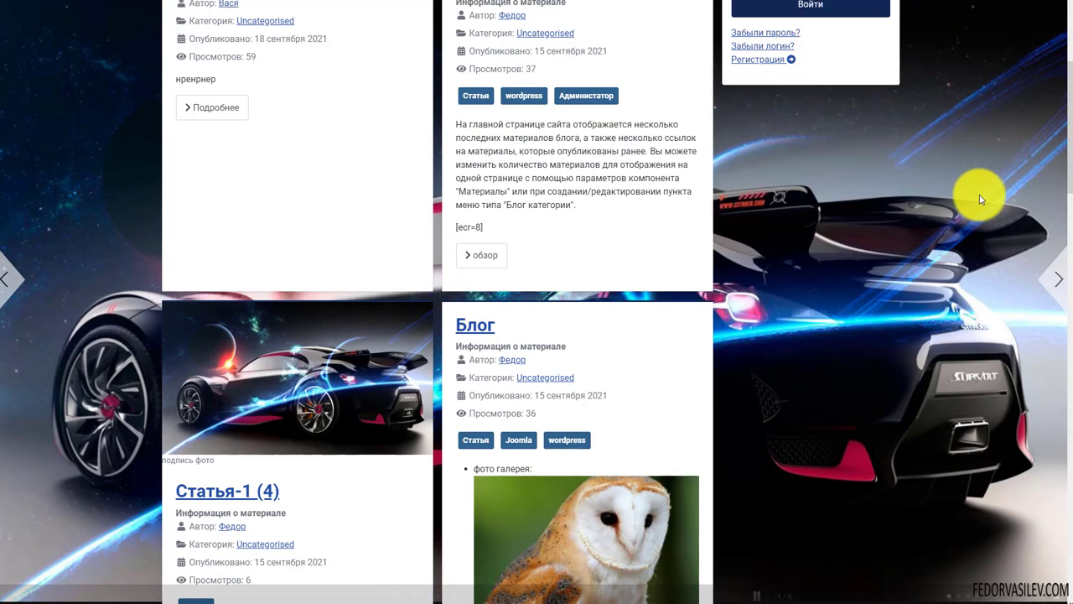
scroll(978, 201, up, 6)
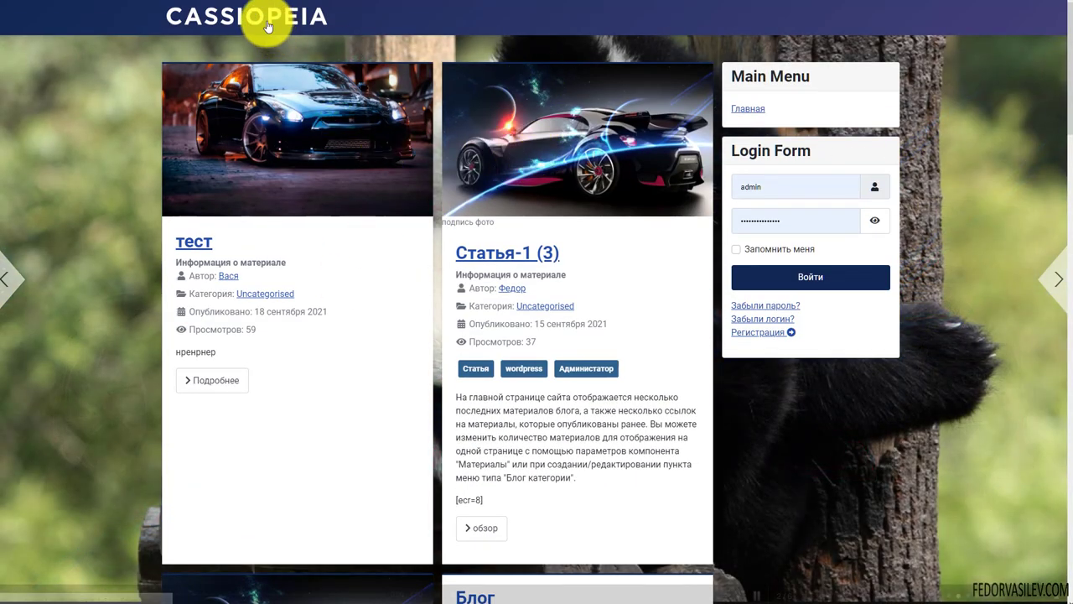
click(748, 108)
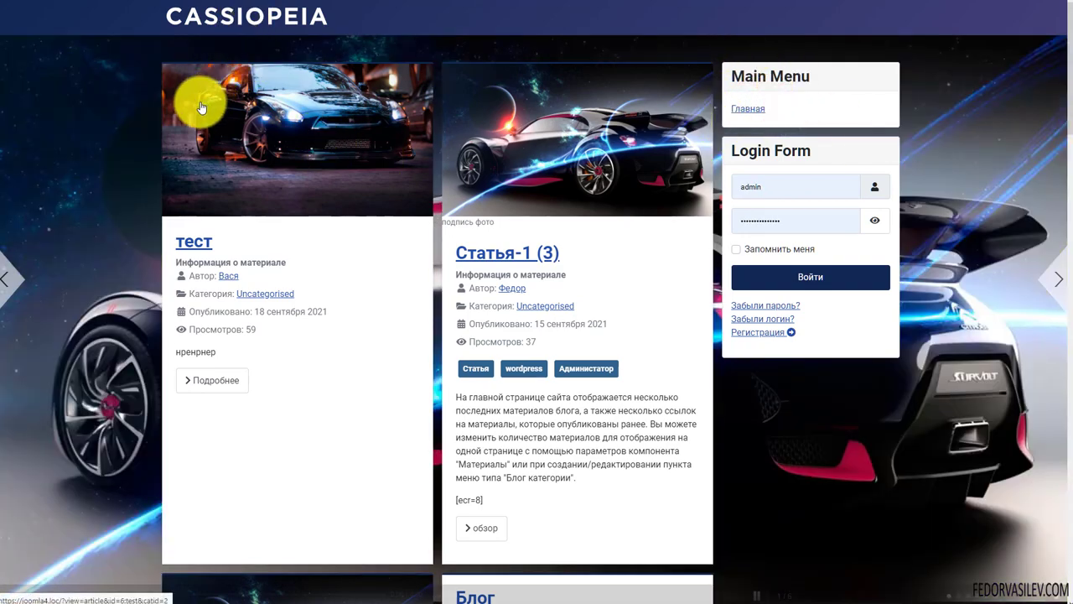
Review the available Effect type options in the module settings and keep Ken Burns selected
scroll(19, 507, down, 5)
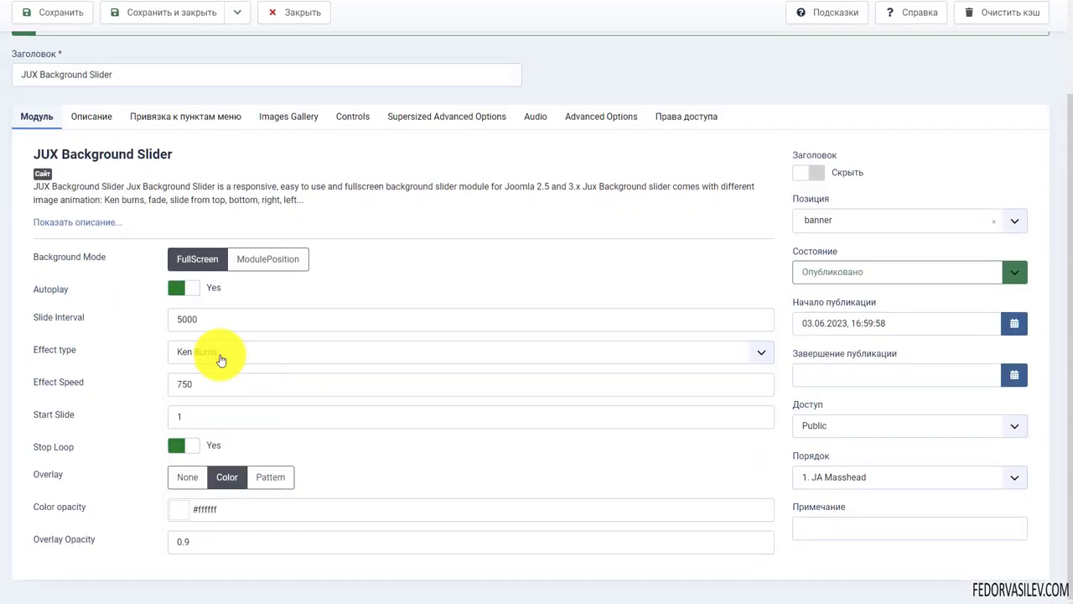
click(220, 359)
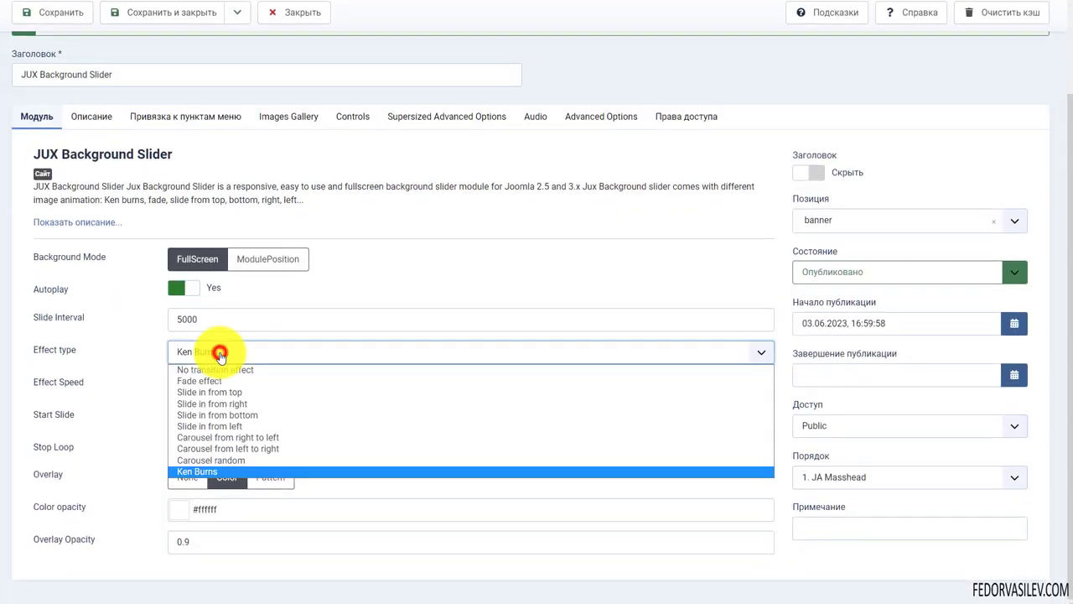
click(204, 472)
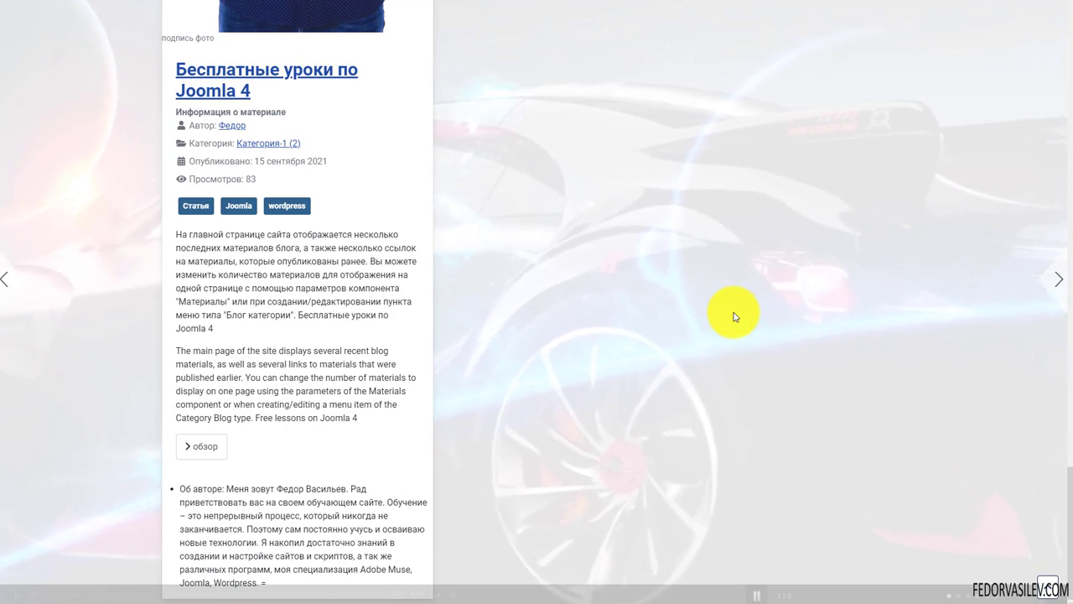
Advance the background slider through its next images on the site to check the colour overlay
click(1058, 285)
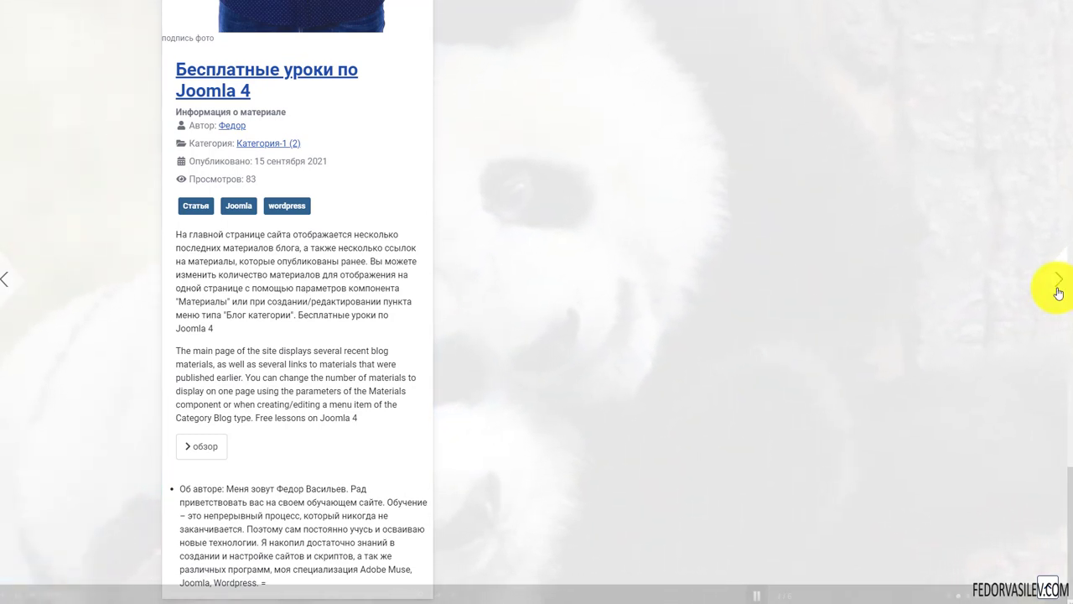
click(1053, 289)
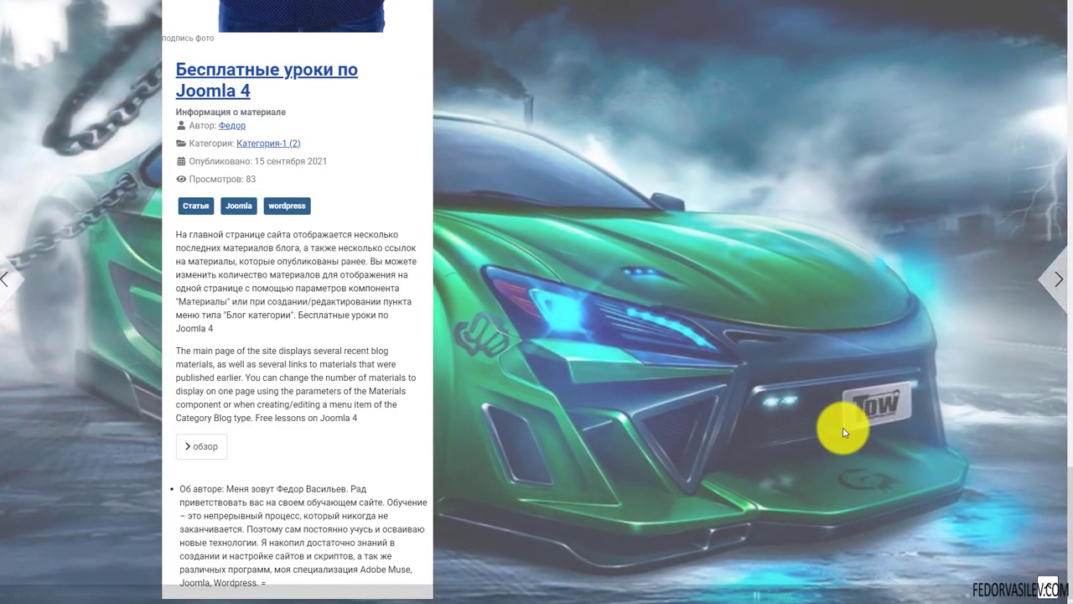
click(1054, 284)
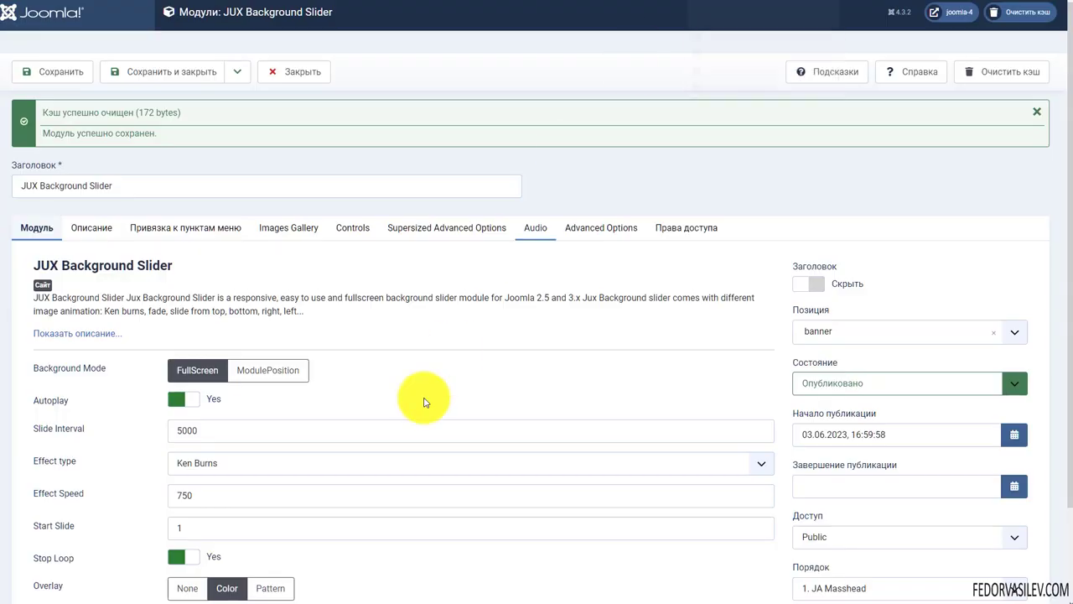
Return to the module settings and look over the slider's Controls options
scroll(283, 396, down, 2)
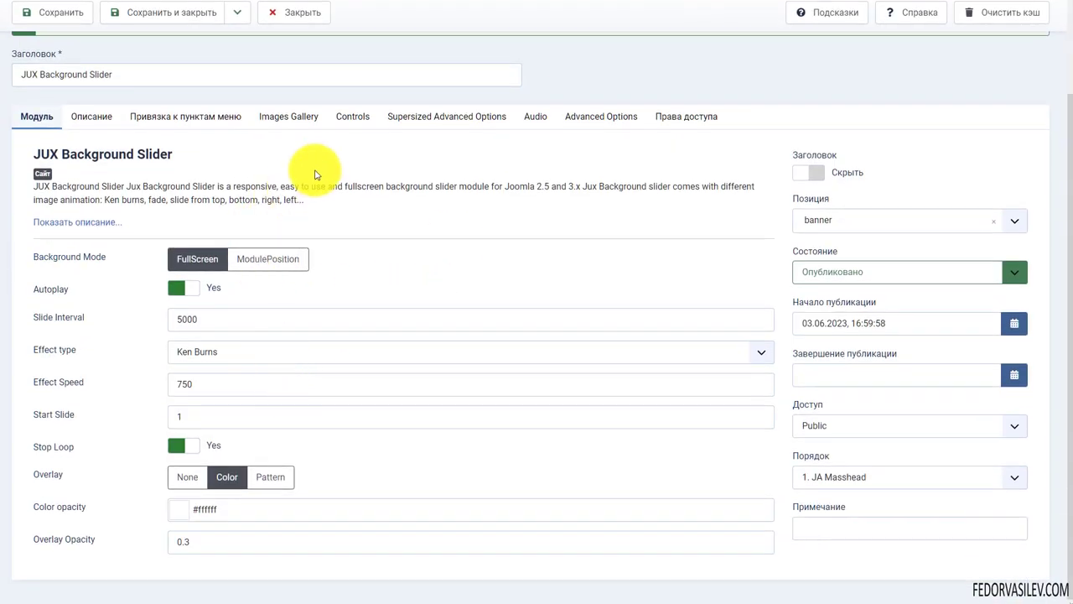
click(348, 122)
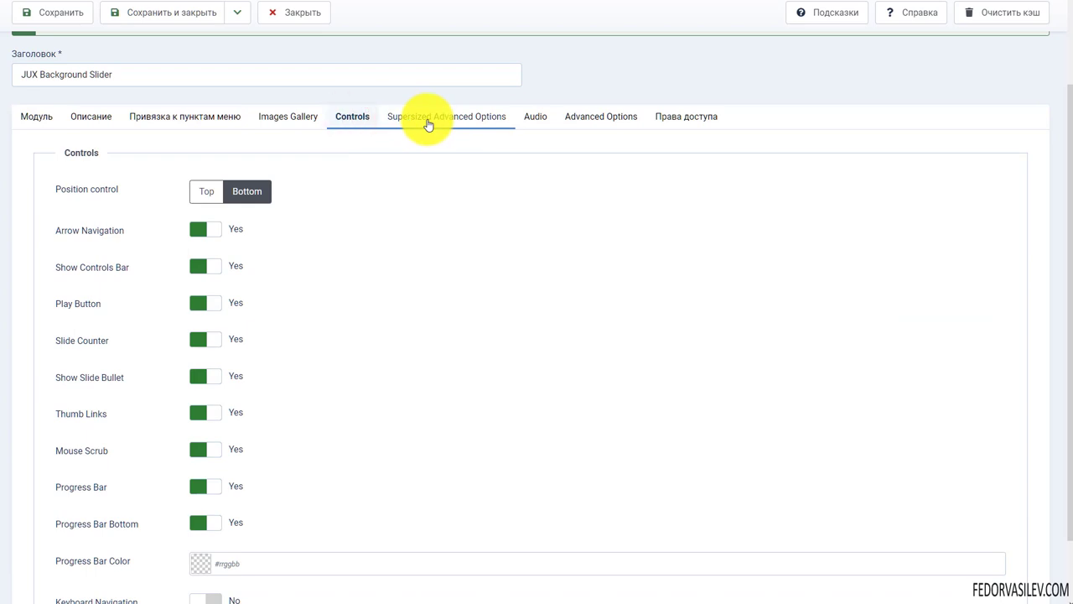
scroll(24, 96, down, 1)
scroll(50, 151, up, 3)
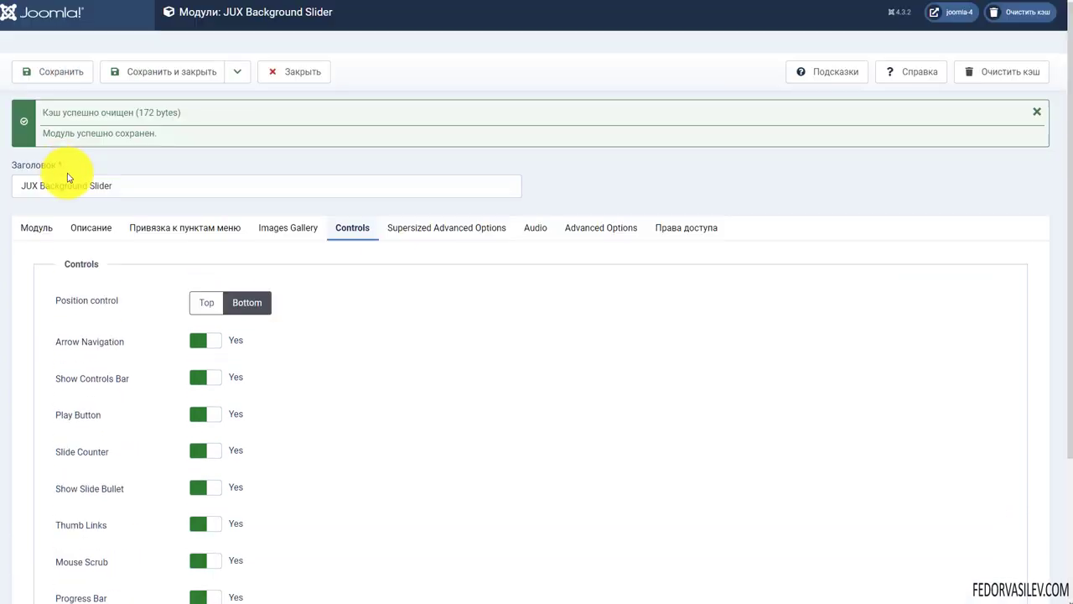
Try a Pattern overlay for the slider with Pattern4 and Pattern5, and return the overlay to Color
click(37, 229)
scroll(297, 365, down, 2)
click(277, 477)
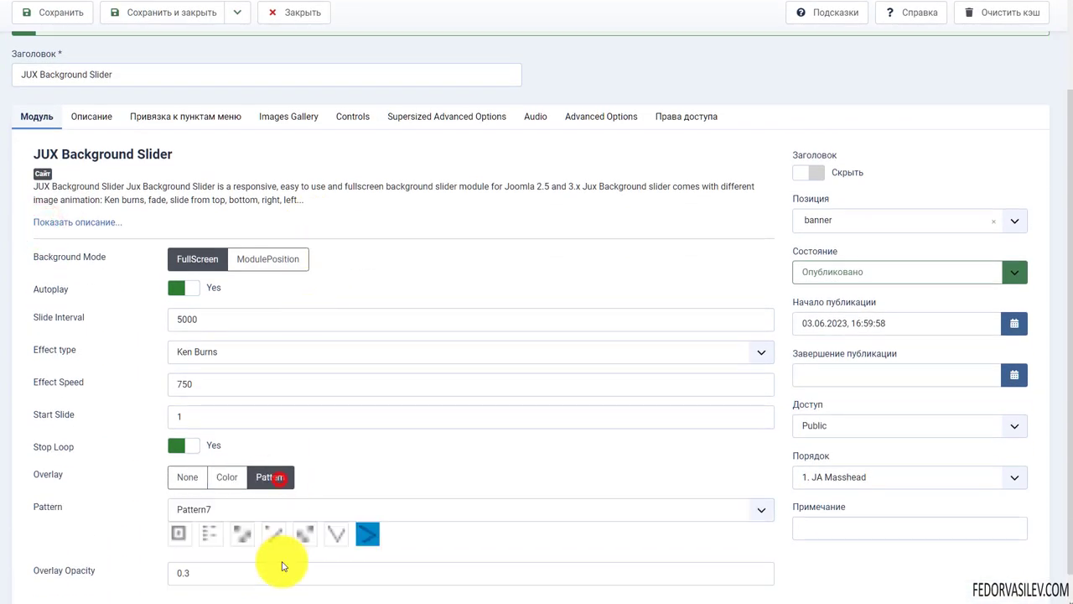
scroll(203, 476, down, 1)
click(202, 490)
click(147, 486)
click(241, 502)
click(273, 501)
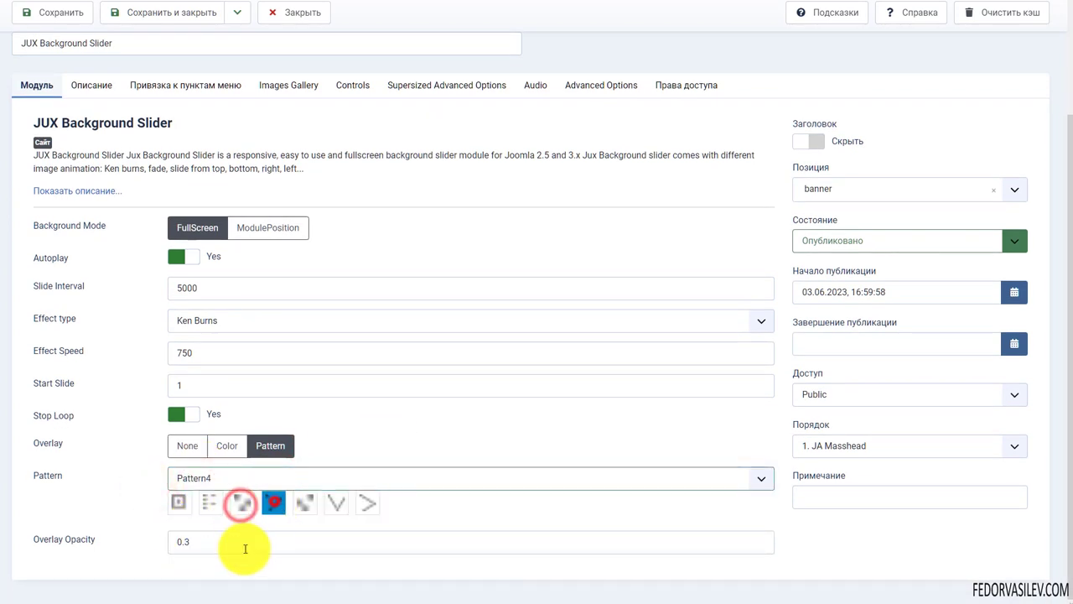
drag(105, 545, 53, 550)
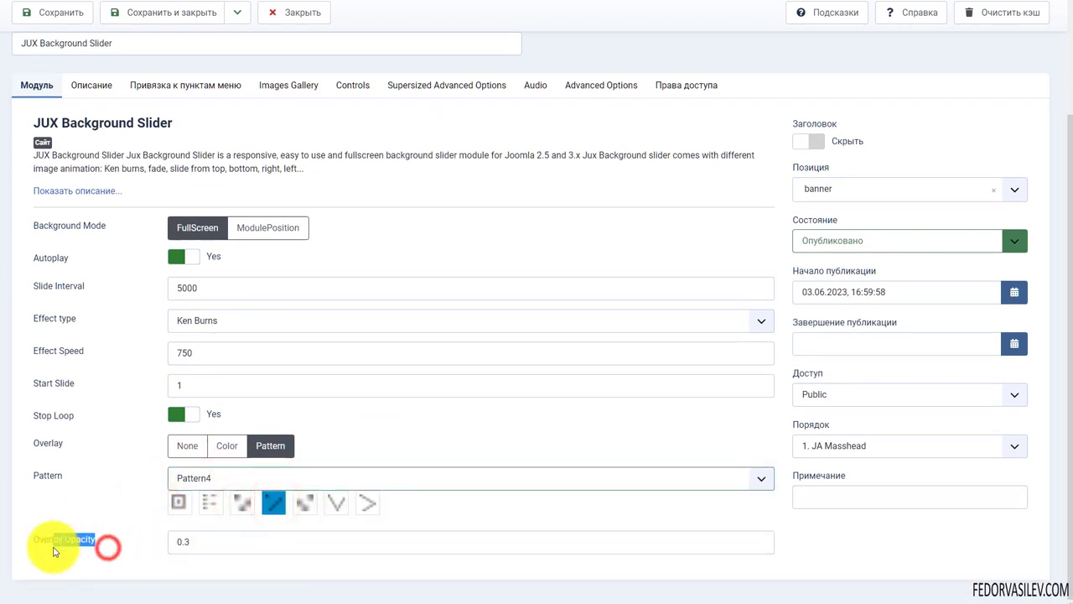
click(135, 560)
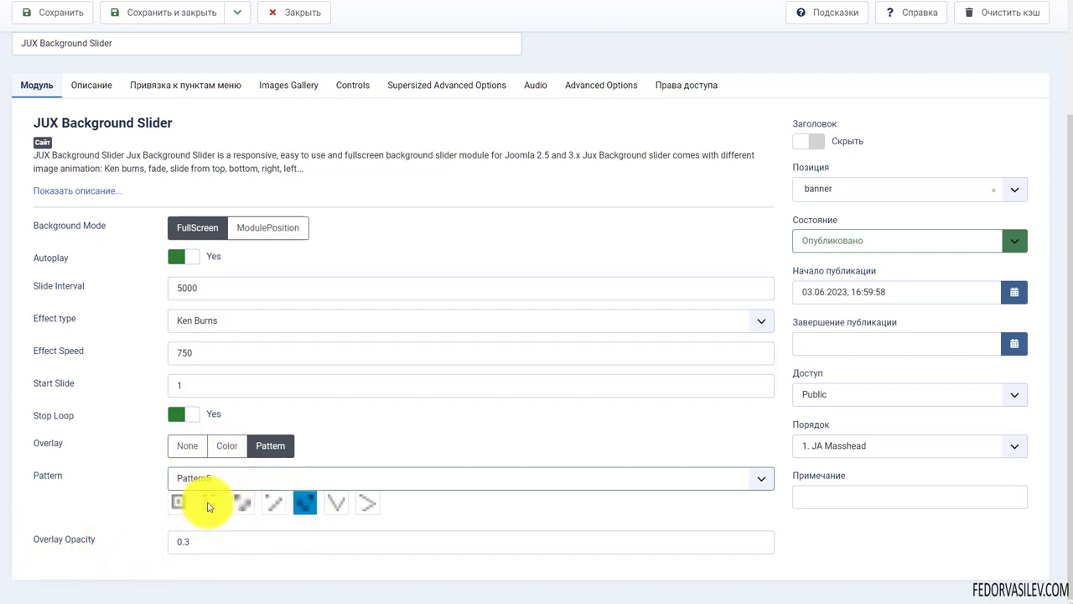
click(216, 451)
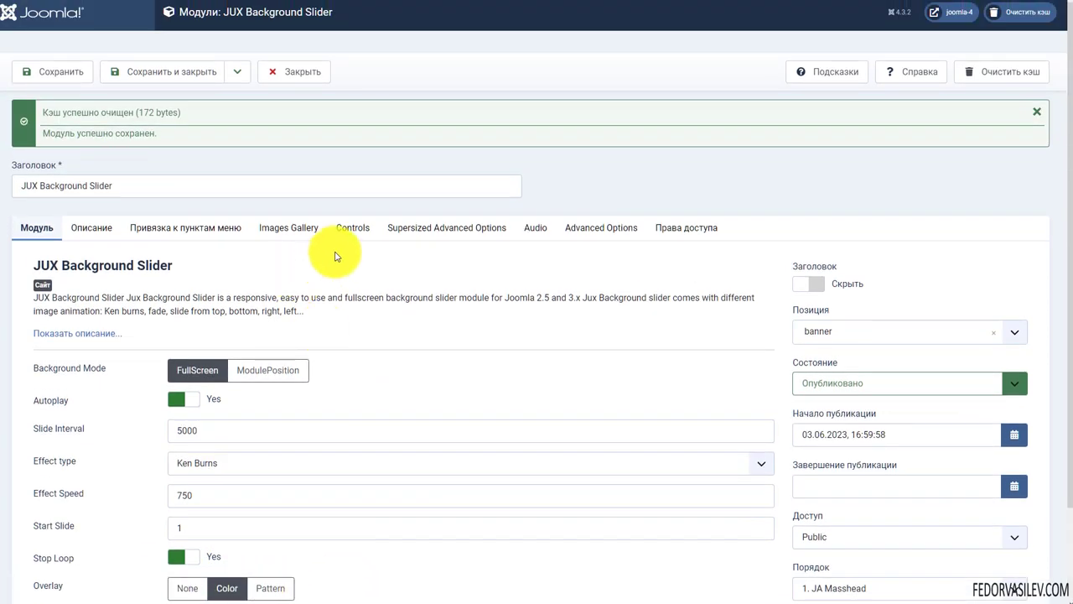
Look over the slider's Controls options and its Supersized Advanced Options in the module settings
click(353, 228)
scroll(380, 360, down, 3)
scroll(383, 352, up, 3)
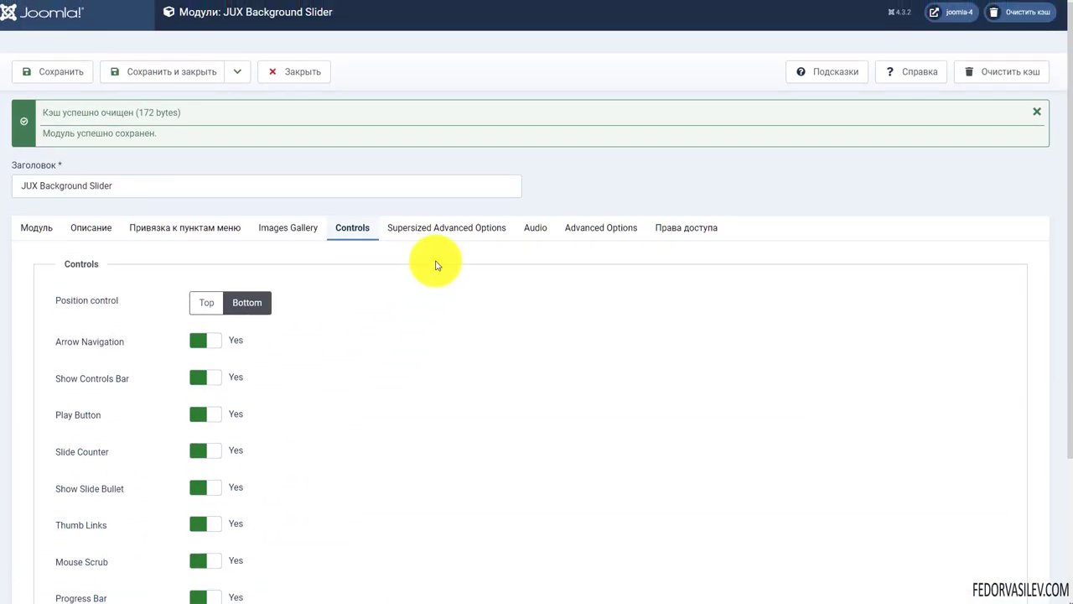
click(443, 231)
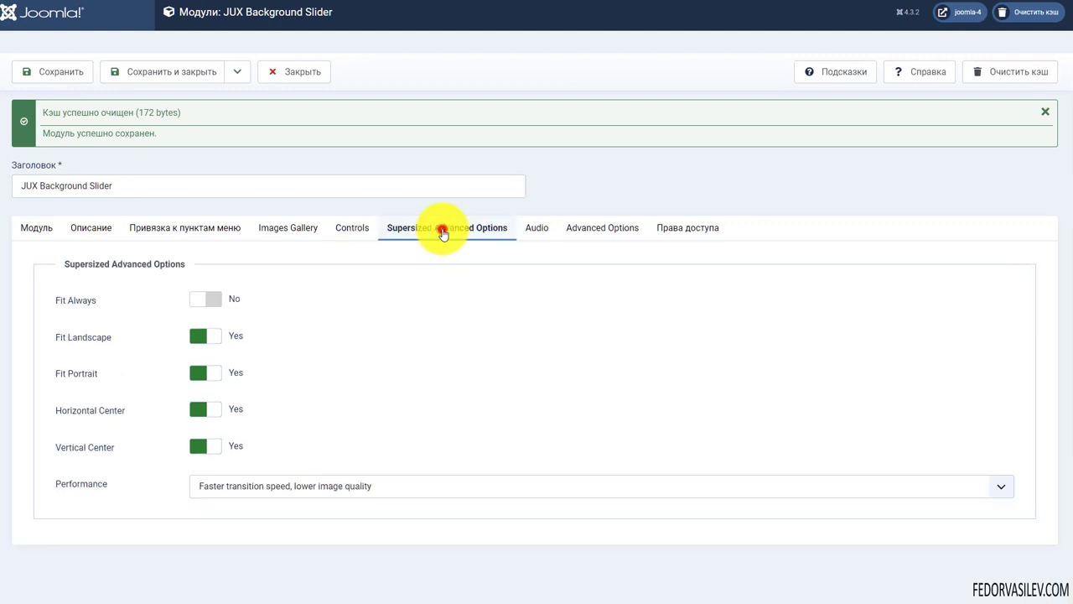
Open the module's Audio settings, try the Audio random option and return it to No
click(538, 231)
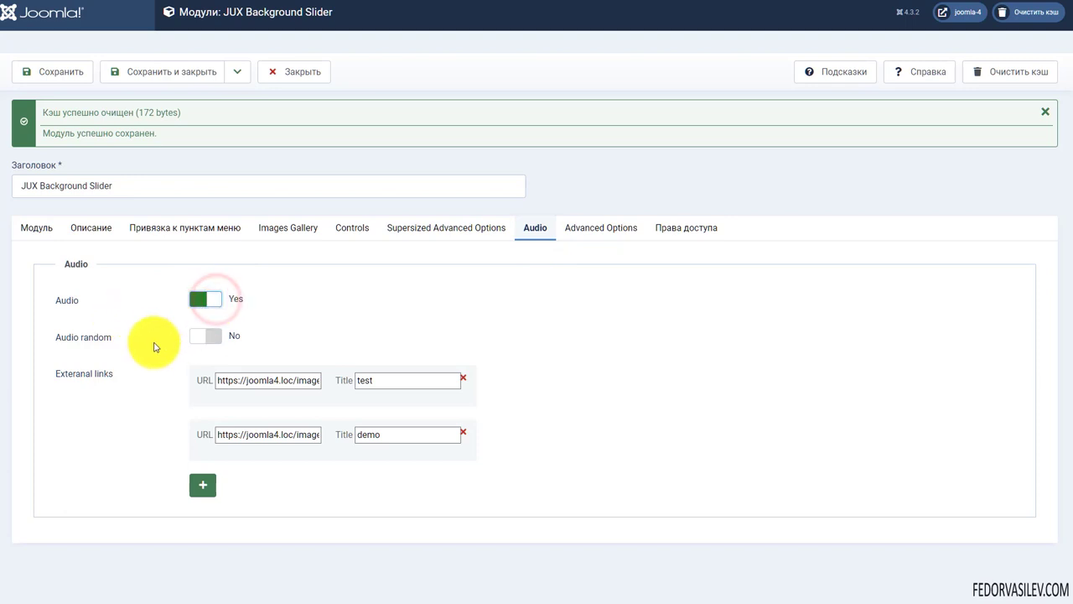
click(203, 338)
click(204, 338)
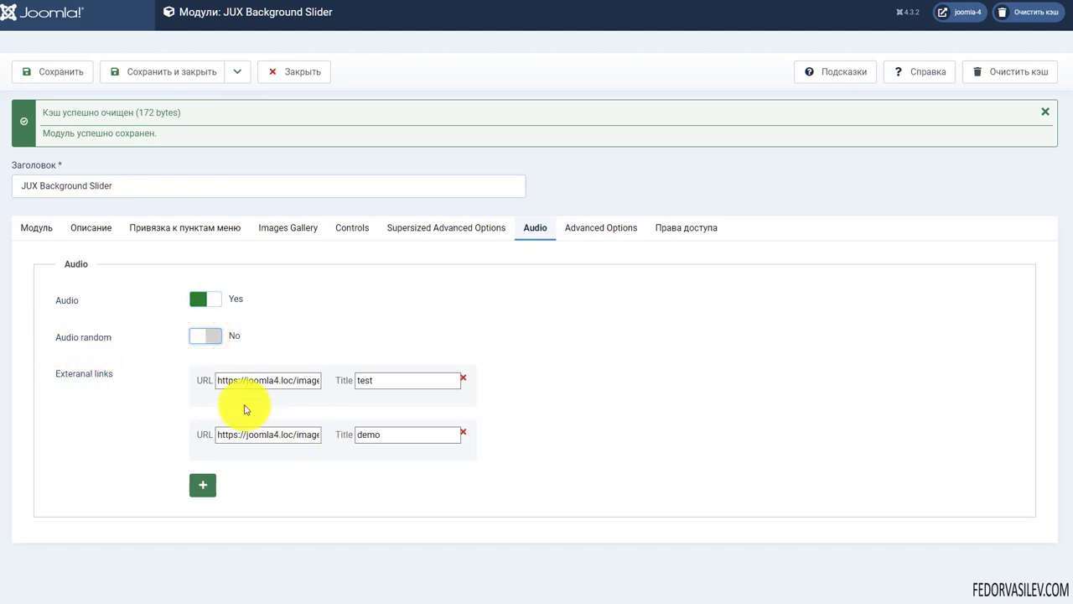
Examine the URLs and titles of the two external audio links, checking the mp3 addresses kept in Notepad
triple_click(228, 380)
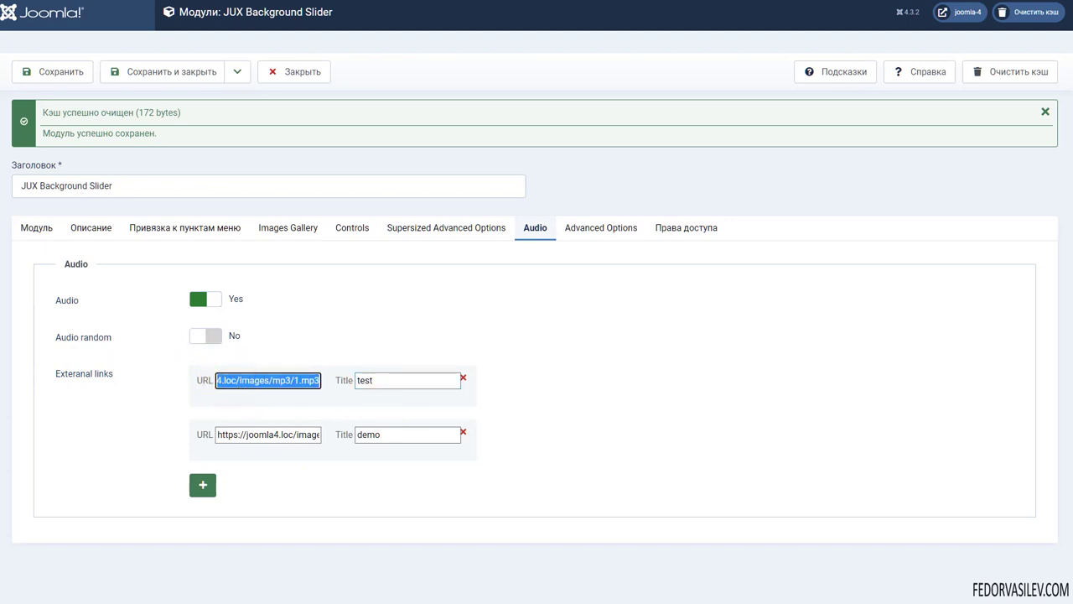
key(alt+Tab)
click(190, 516)
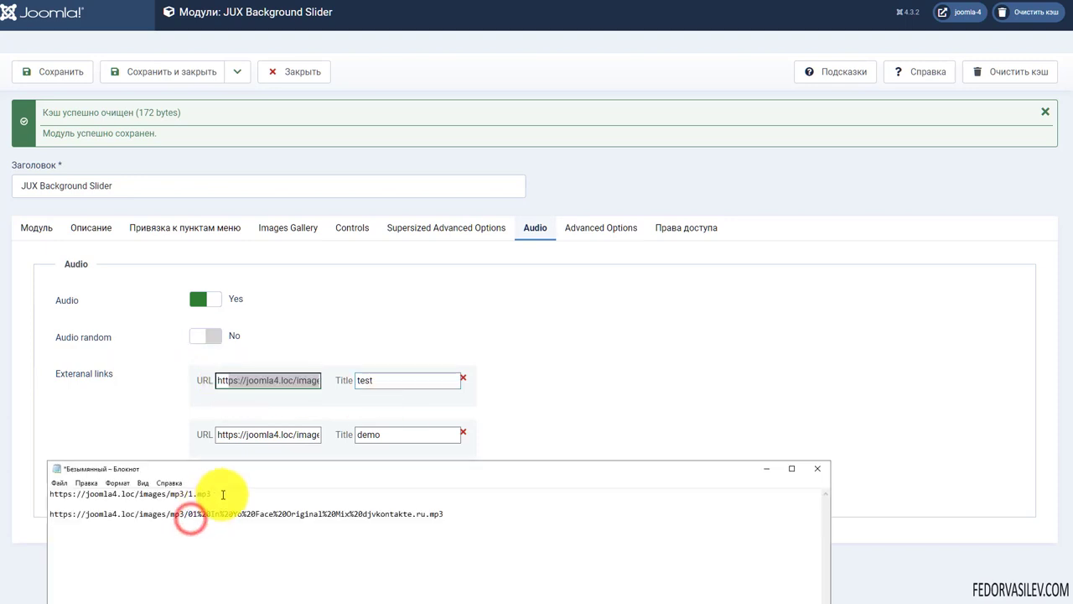
triple_click(220, 494)
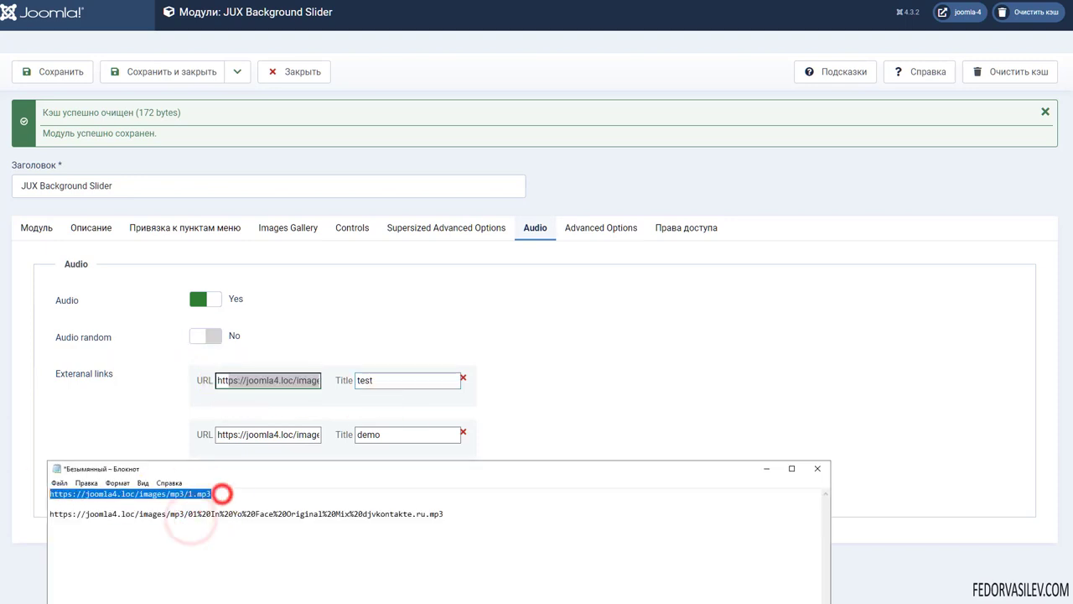
click(766, 468)
drag(276, 376, 359, 388)
click(264, 379)
click(365, 387)
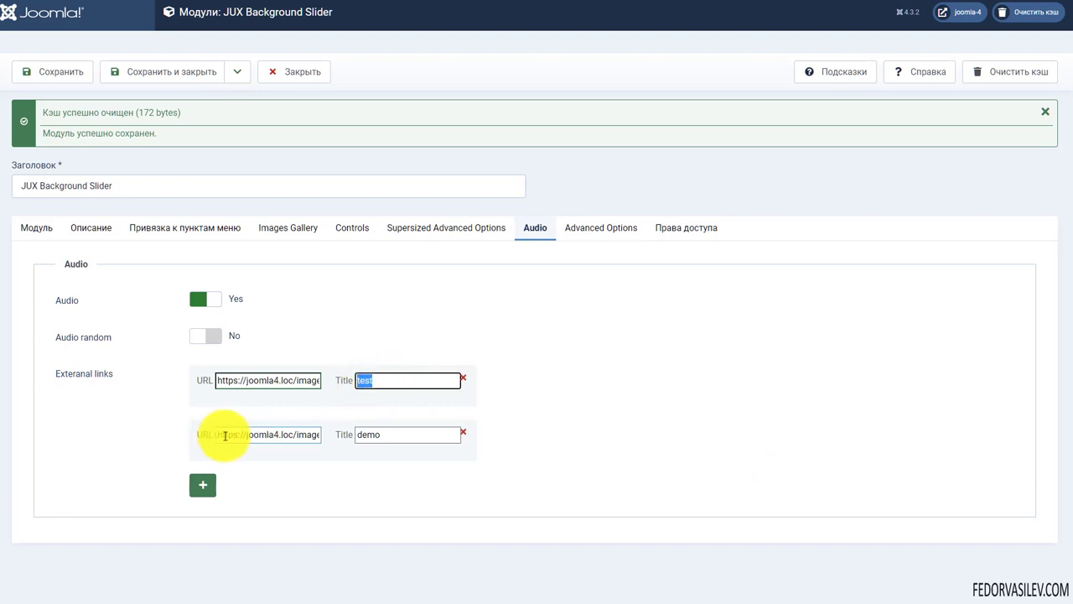
drag(224, 435, 383, 420)
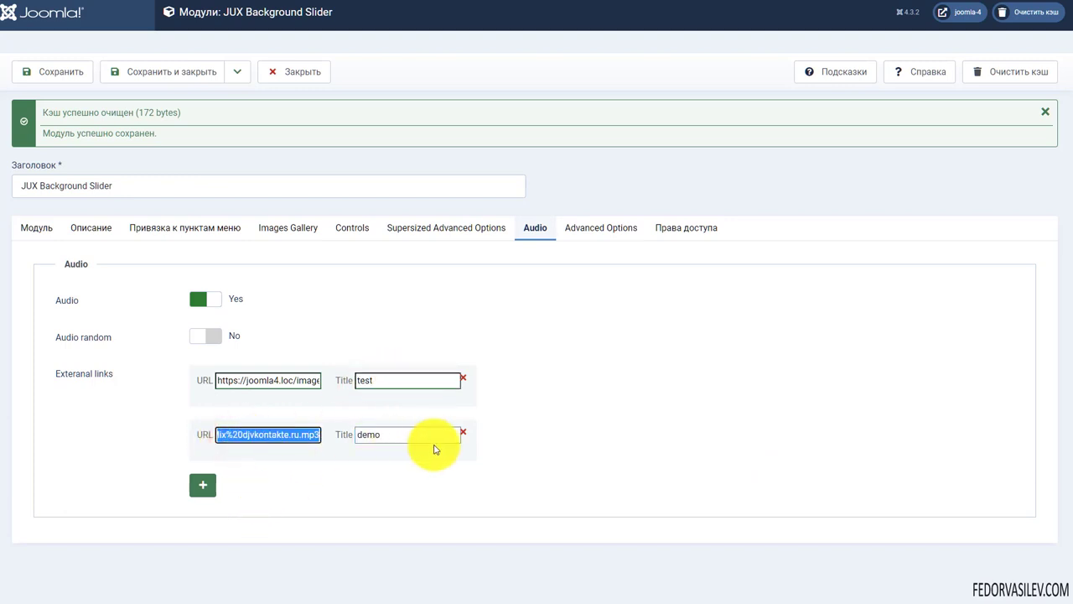
Try adding more empty external link entries to the audio list and remove them
click(202, 488)
click(197, 541)
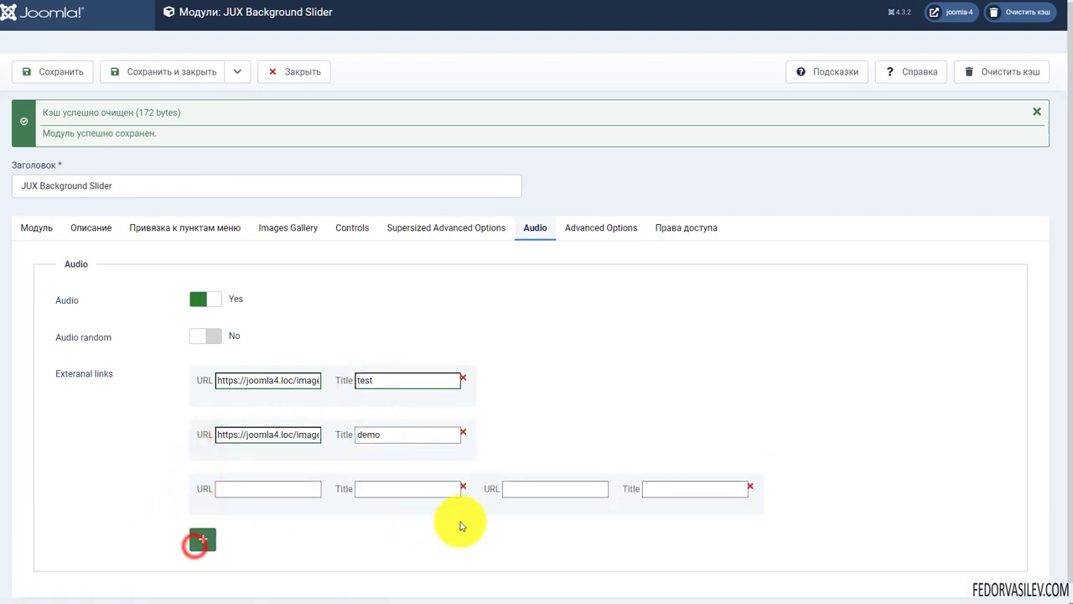
click(463, 487)
click(461, 488)
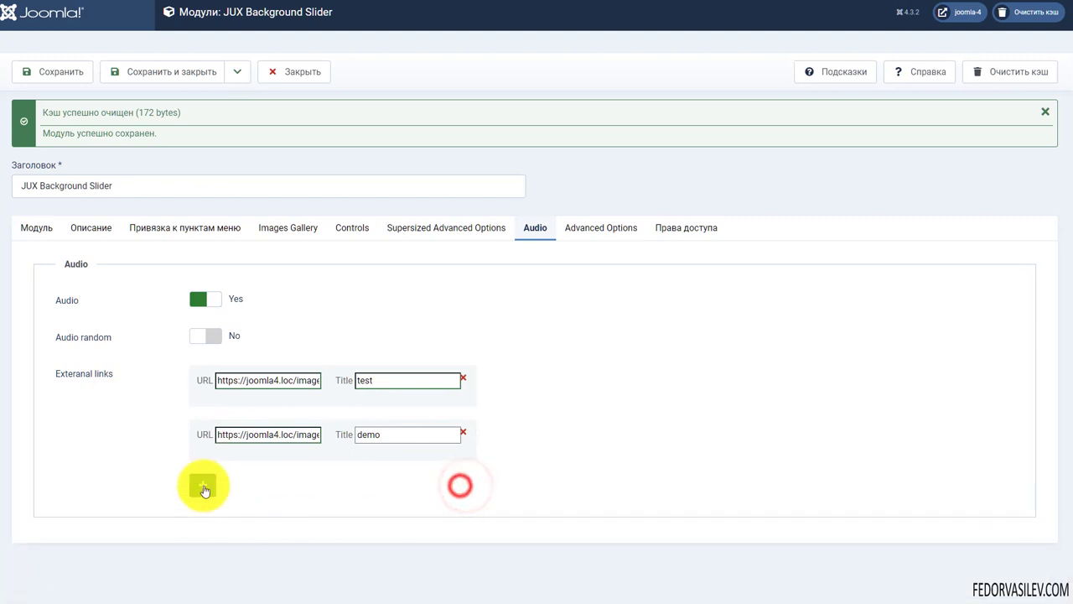
Review the Advanced Options from Custom Css through the module class, tag and style fields, and return to the main module settings
click(600, 239)
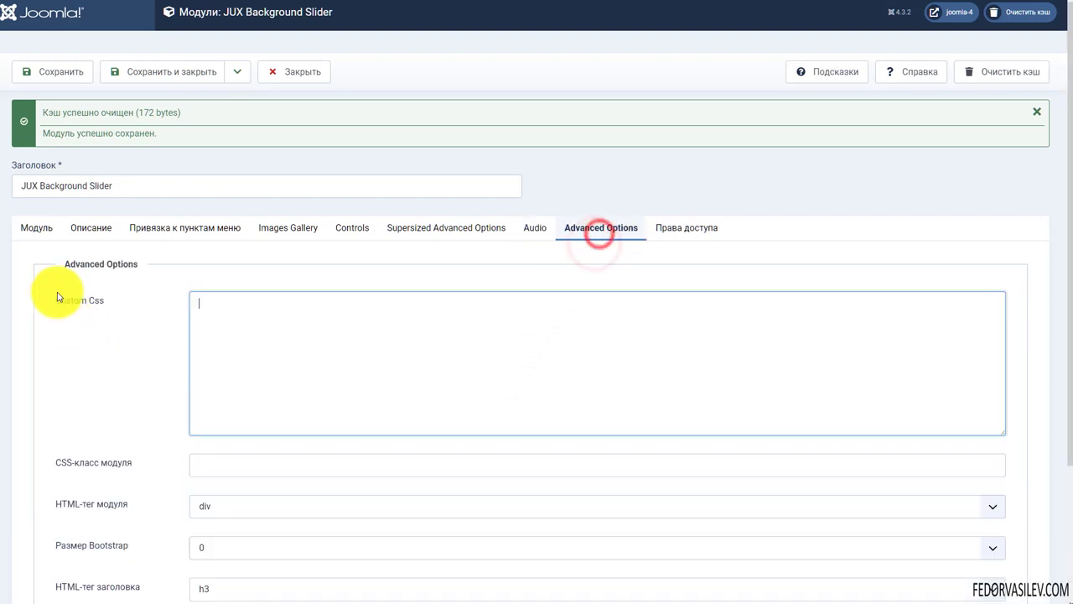
click(235, 349)
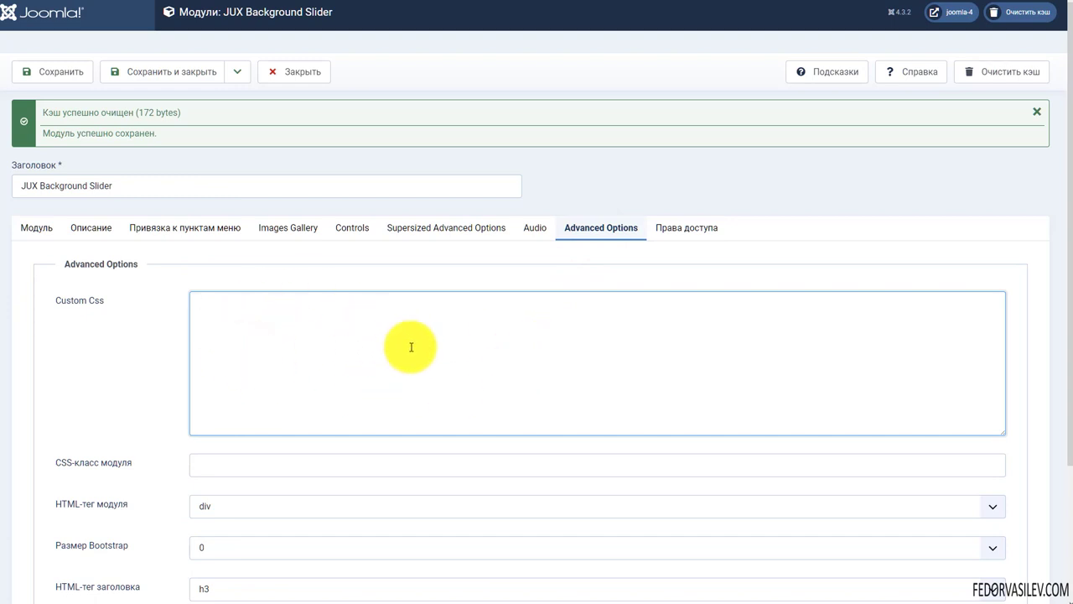
scroll(397, 342, down, 2)
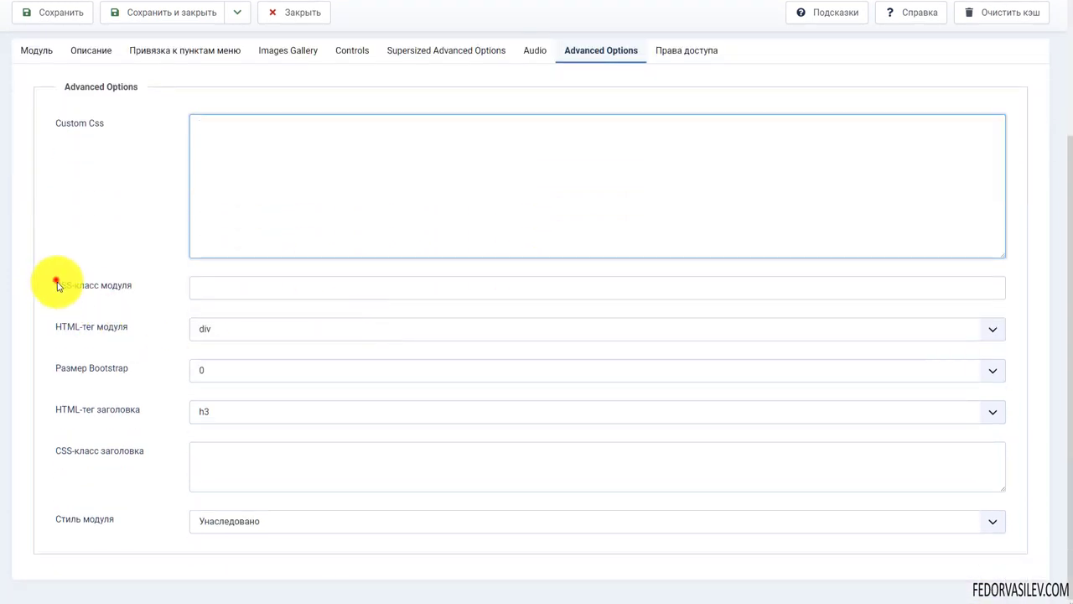
drag(56, 283, 110, 506)
scroll(88, 455, up, 2)
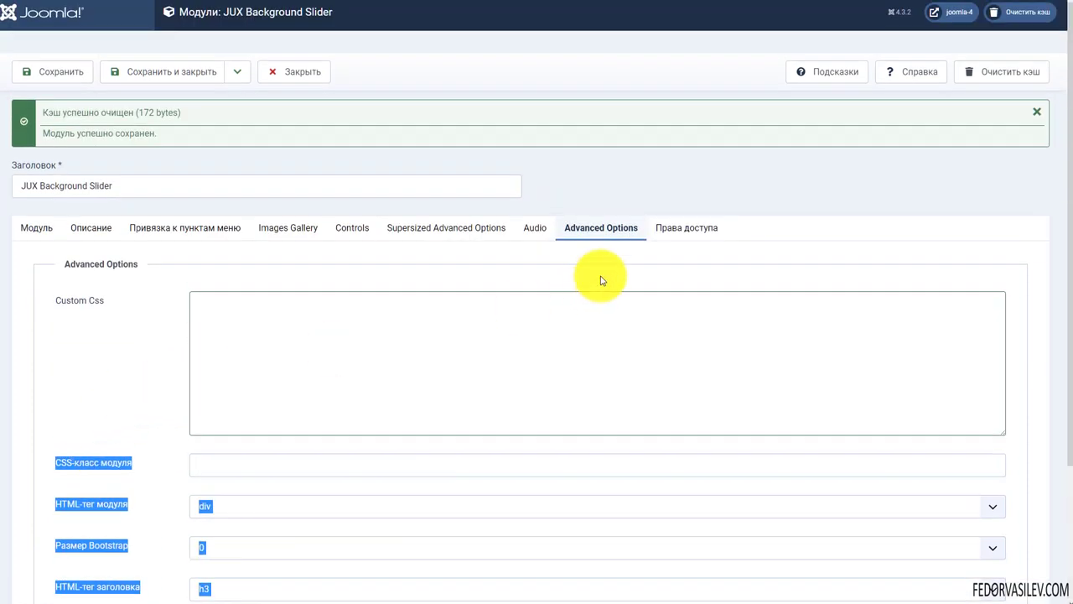
click(38, 230)
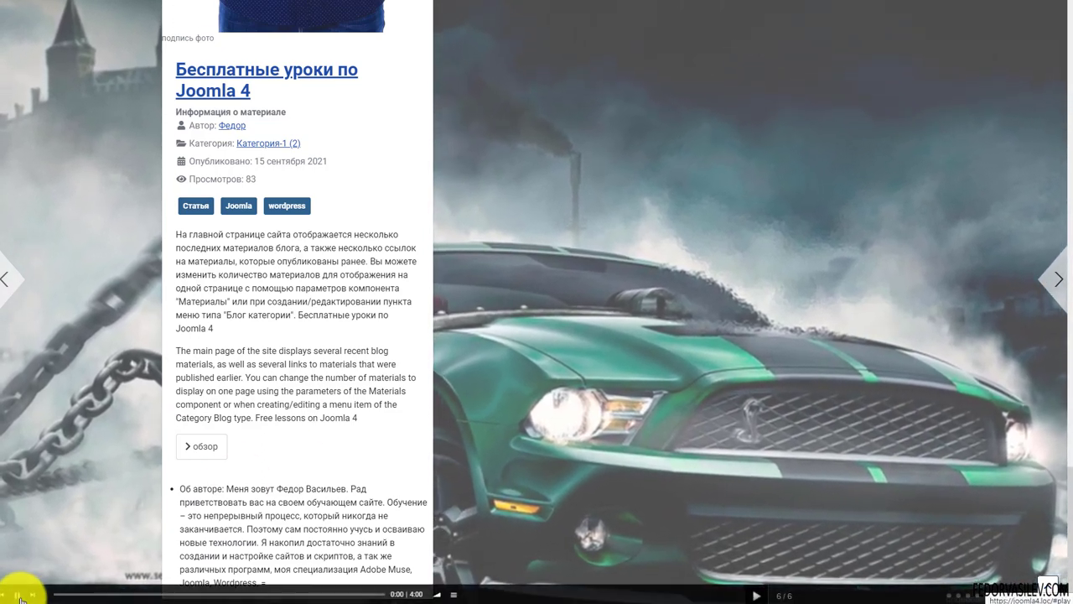
Check the audio player and background slider on the site's home and article pages, and advance the slider to its next image
scroll(934, 355, down, 10)
drag(1069, 134, 1048, 585)
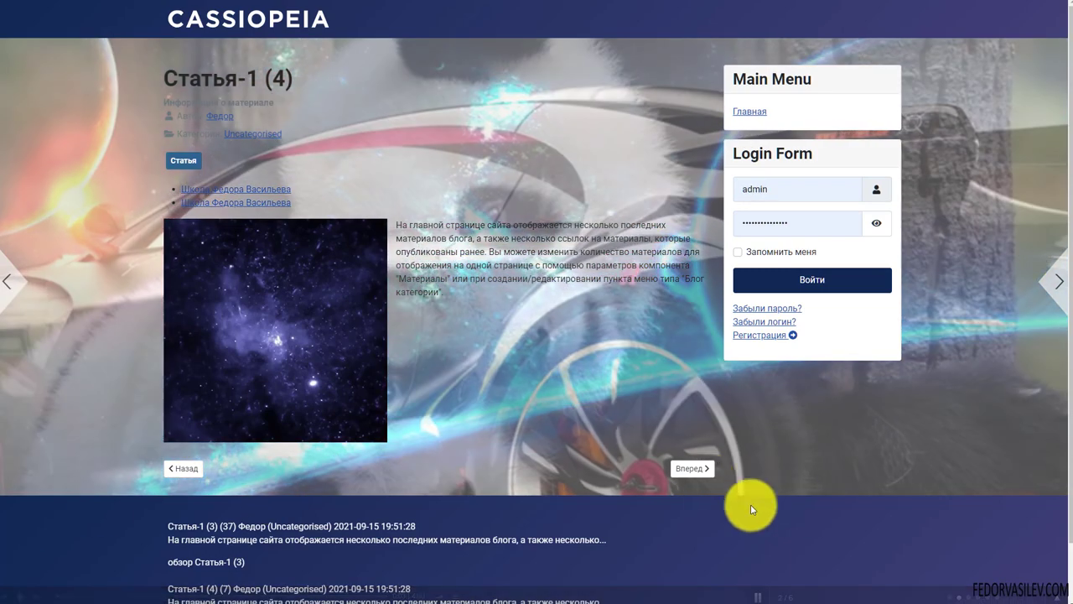
scroll(772, 502, down, 1)
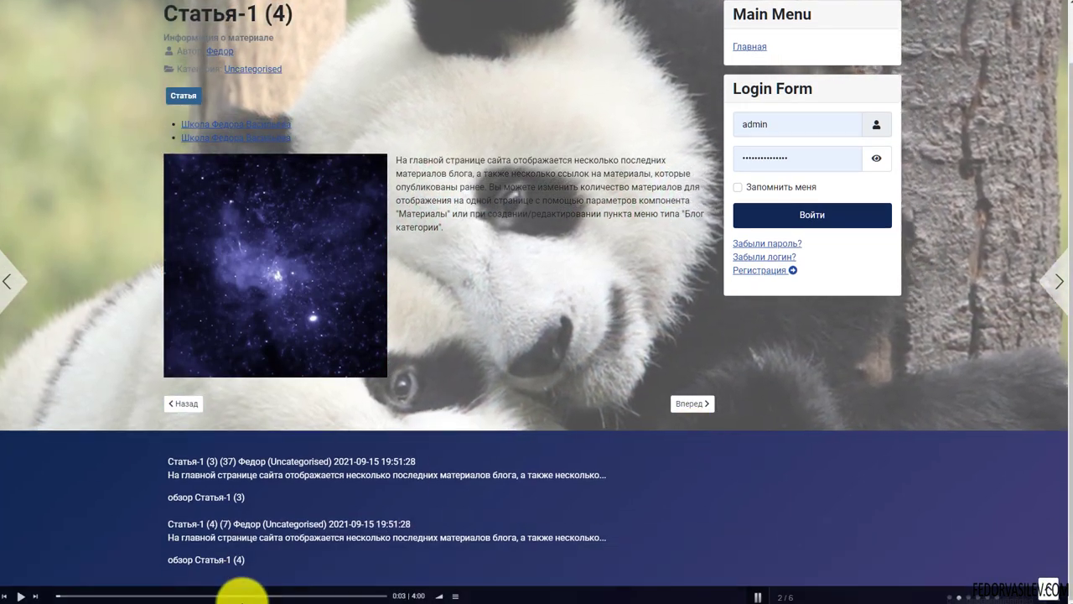
scroll(218, 374, up, 1)
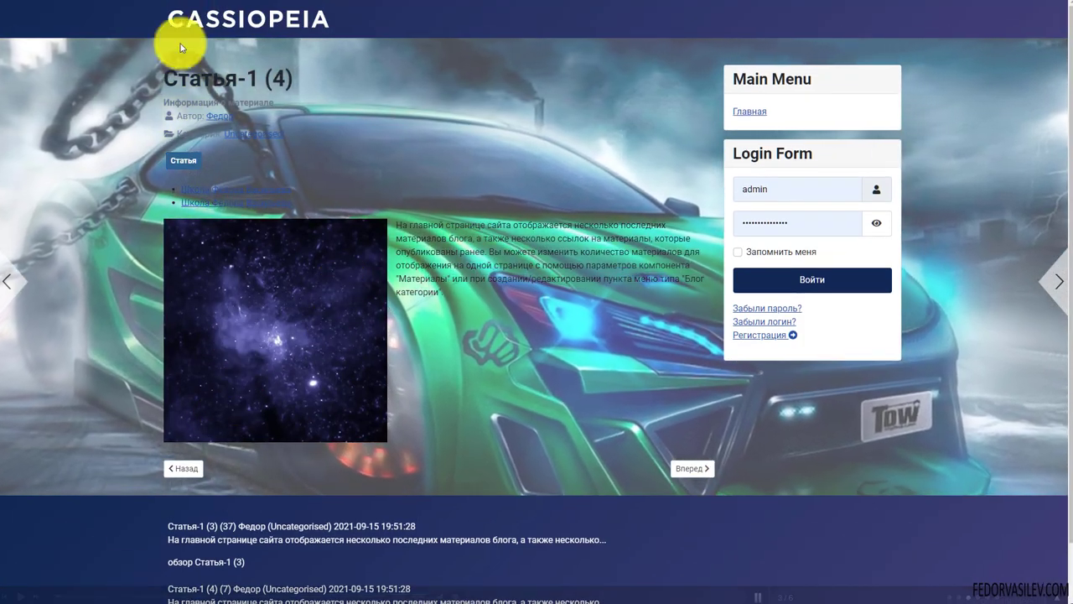
scroll(252, 356, down, 1)
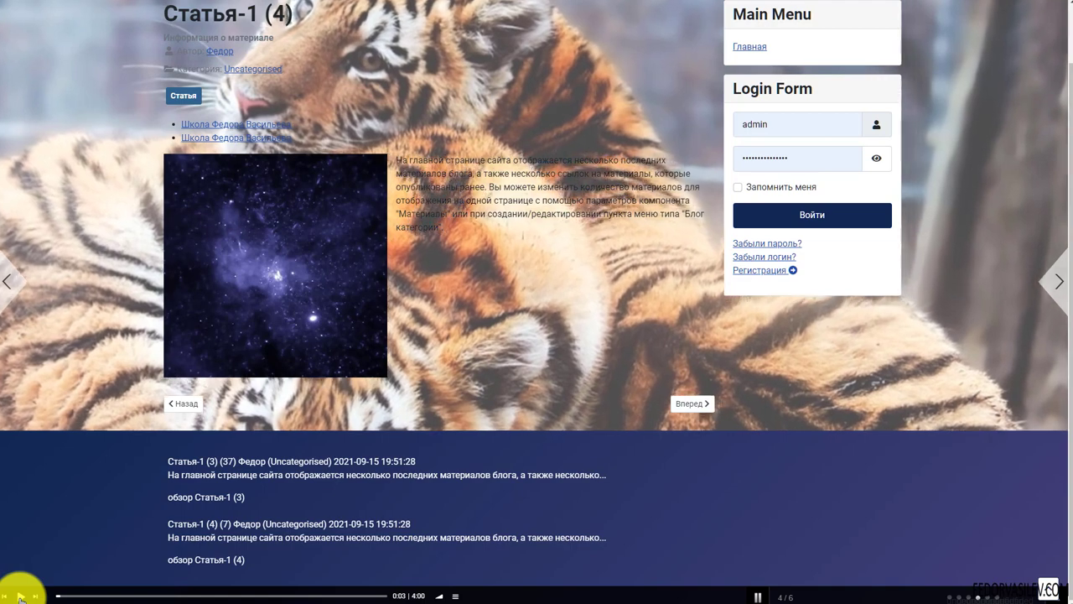
scroll(318, 419, up, 1)
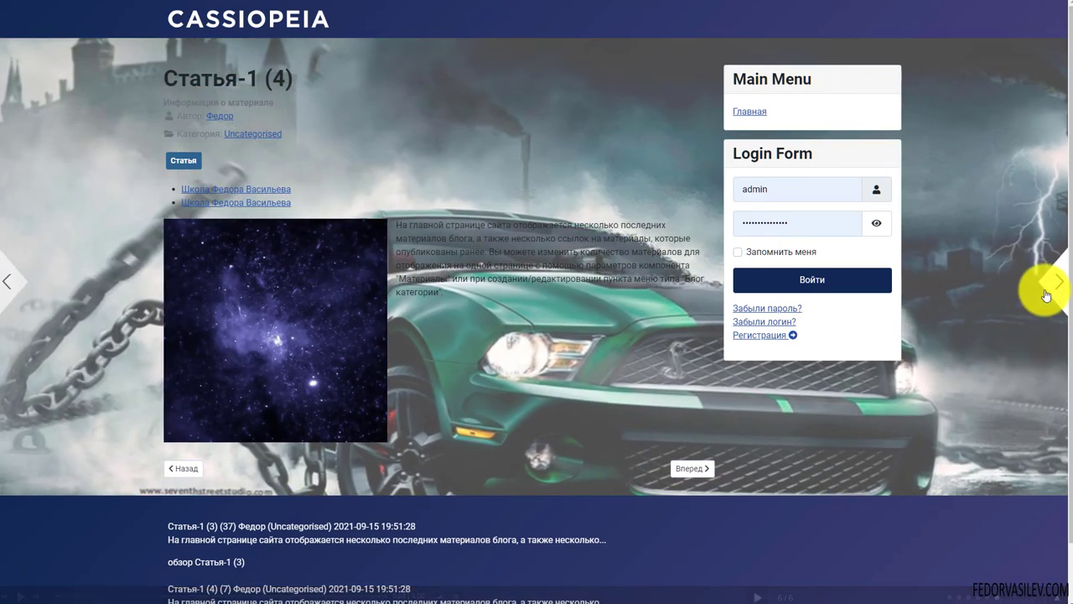
click(1043, 293)
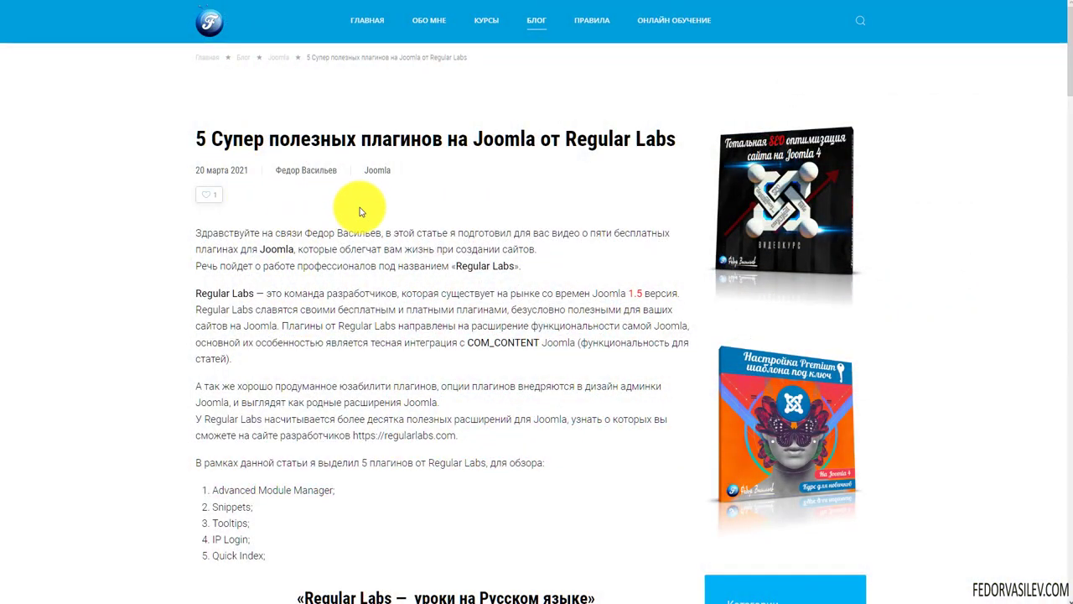
Look through the blog article about five useful Regular Labs plugins for Joomla, down to its first lesson
scroll(294, 201, down, 4)
scroll(285, 205, up, 4)
drag(206, 137, 535, 138)
click(861, 20)
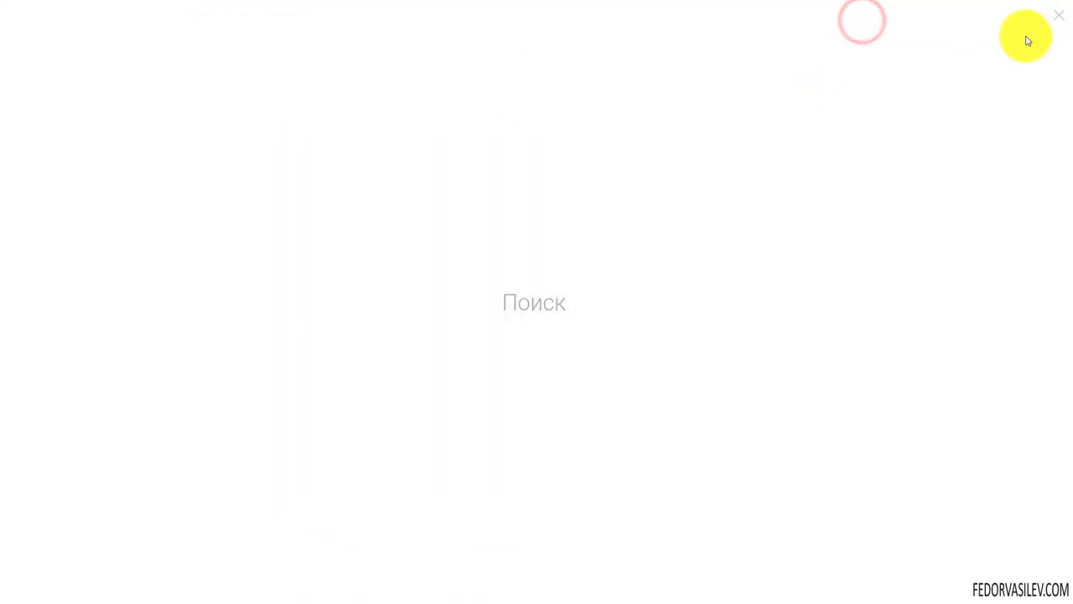
click(1058, 19)
drag(204, 138, 588, 138)
scroll(520, 213, down, 7)
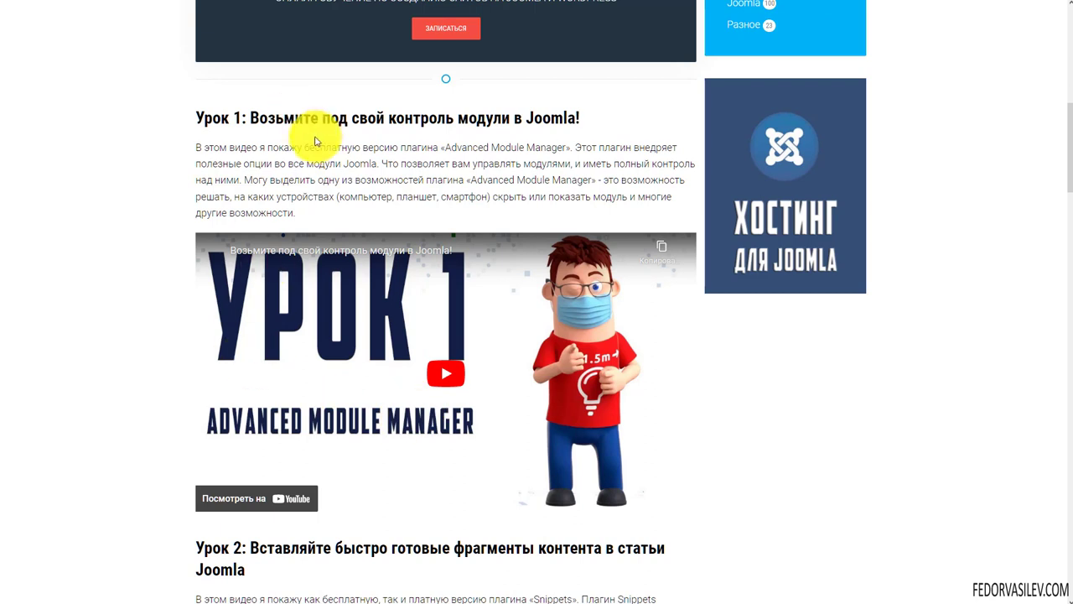
Read the Lesson 1 description of controlling Joomla modules, highlighting the Advanced Module Manager plugin name
drag(330, 118, 543, 116)
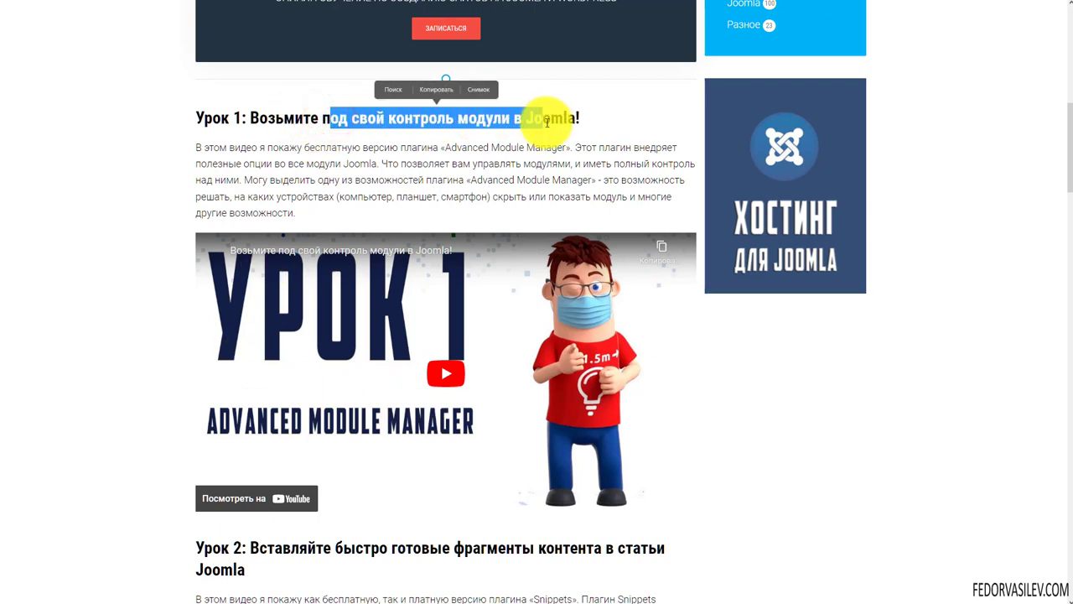
click(447, 193)
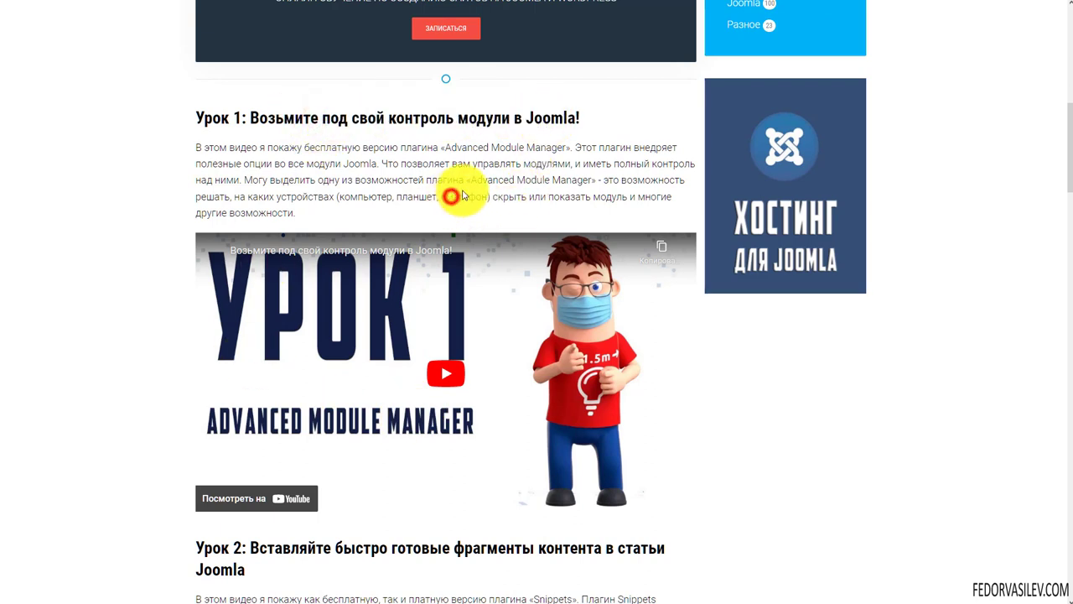
drag(467, 177, 596, 180)
click(486, 184)
drag(466, 180, 599, 191)
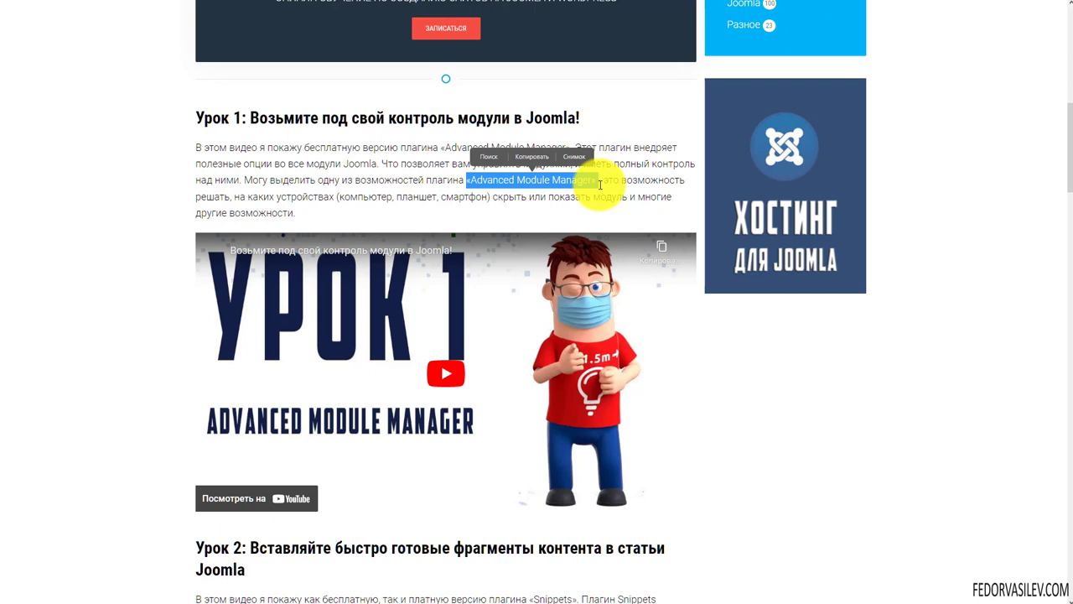
click(495, 182)
drag(470, 181, 591, 181)
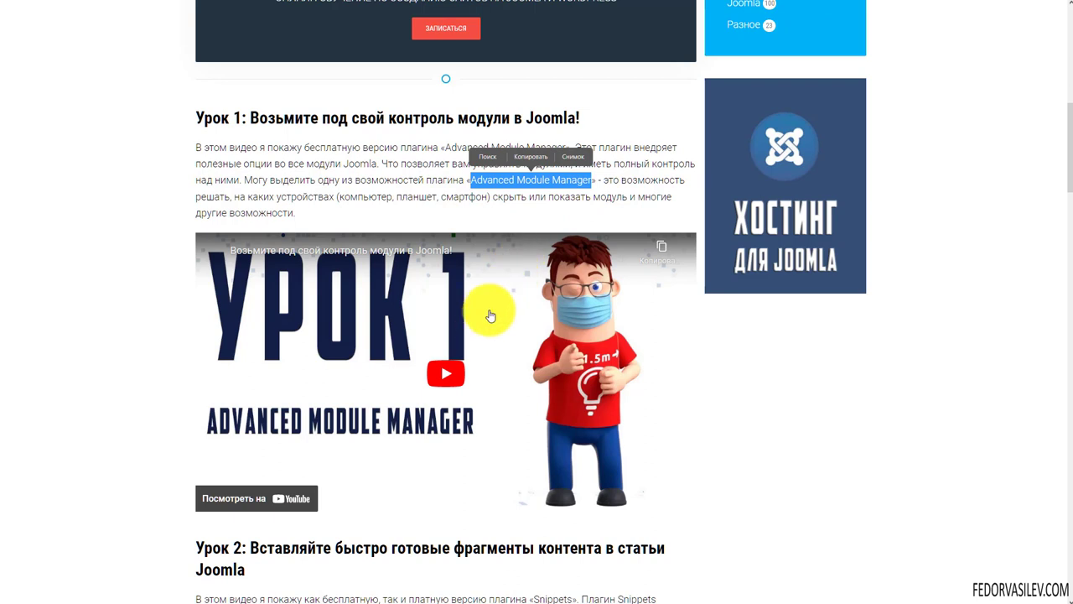
drag(469, 181, 597, 181)
click(461, 190)
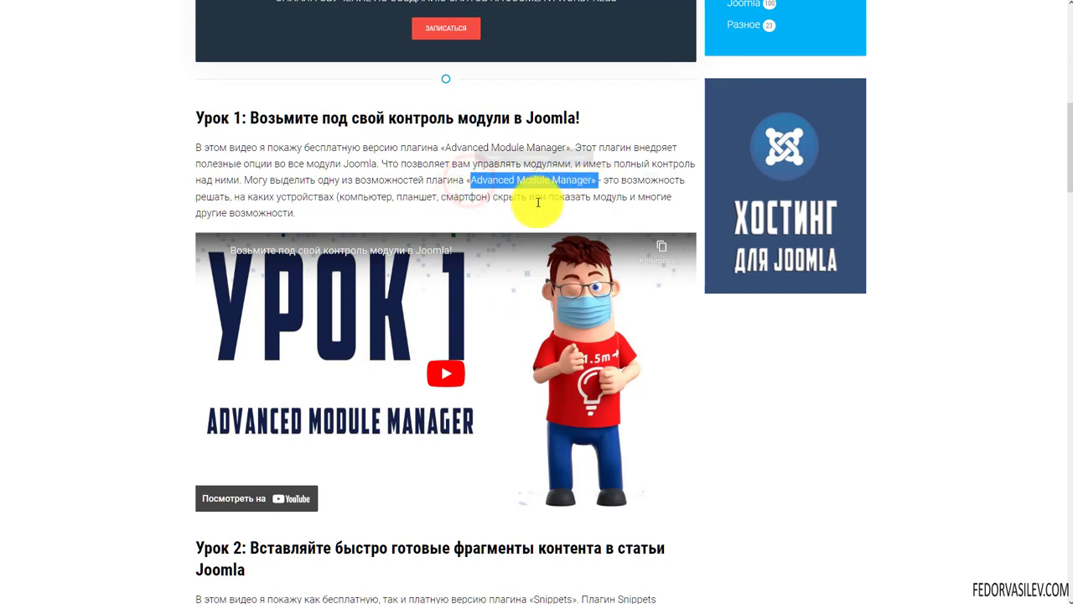
click(436, 188)
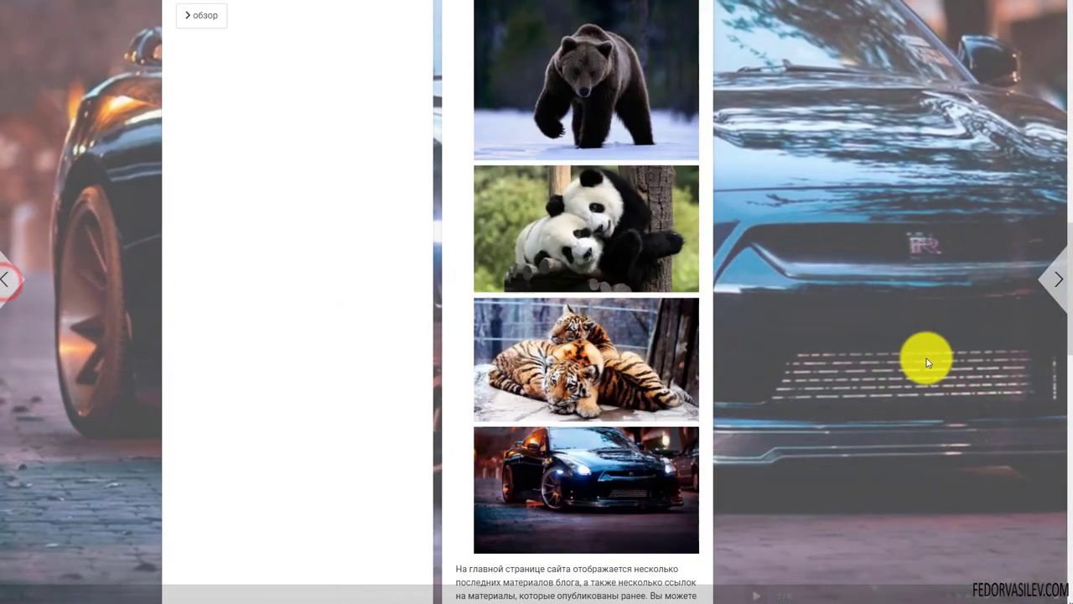
Return to the site's home page and inspect the slider behind the content, stepping back to the previous image
scroll(941, 274, up, 1)
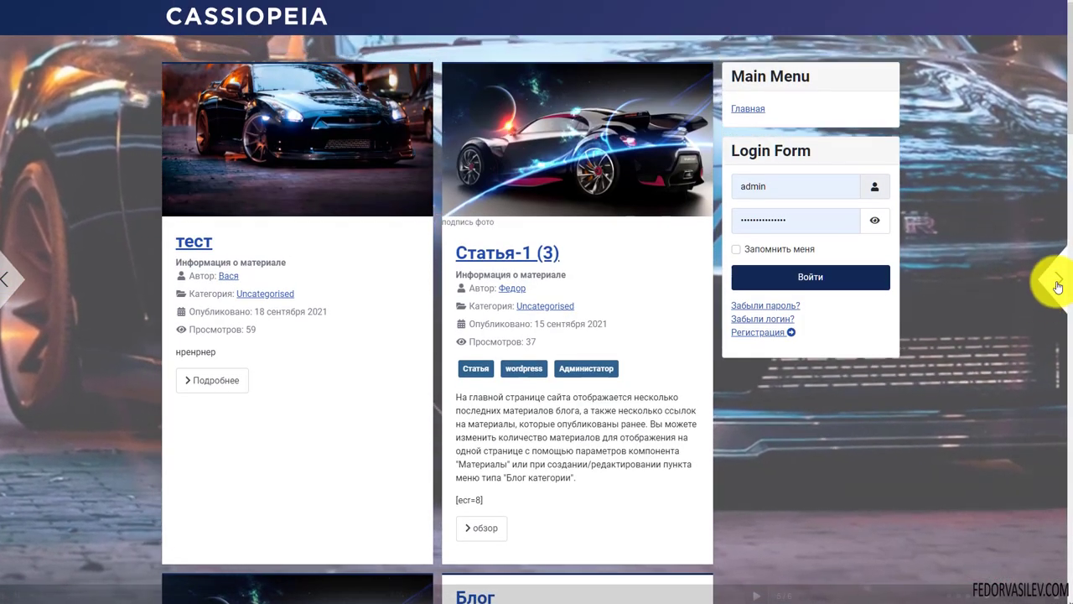
scroll(1006, 289, down, 12)
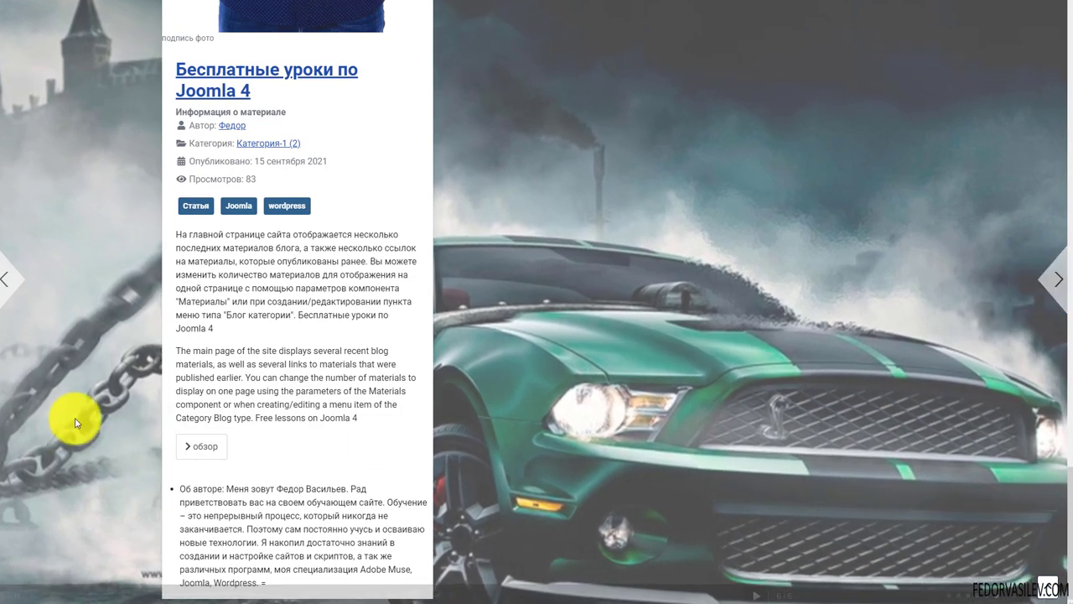
click(4, 290)
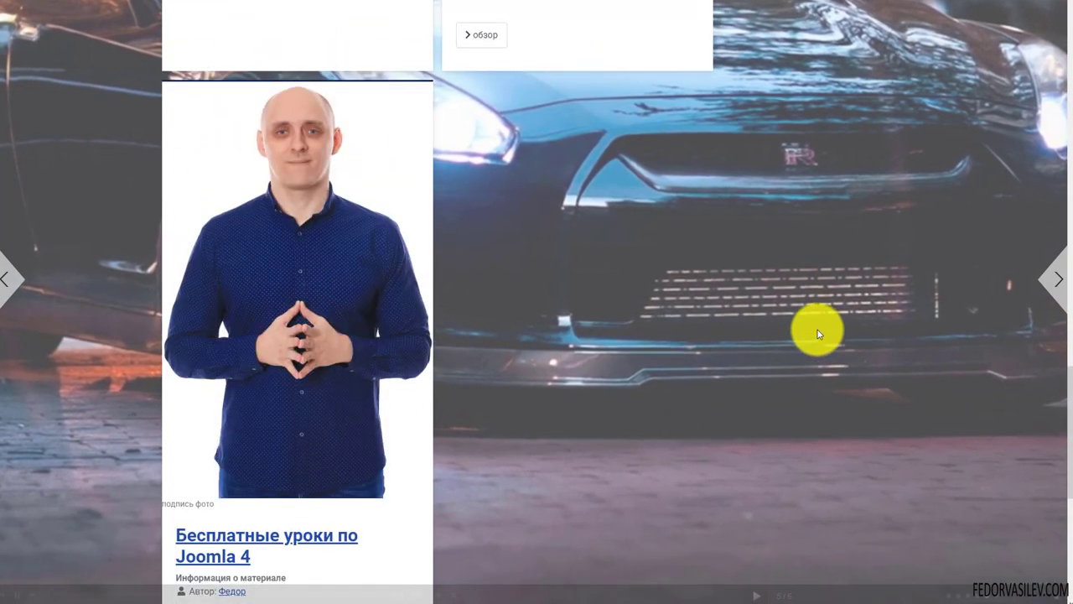
scroll(817, 334, down, 2)
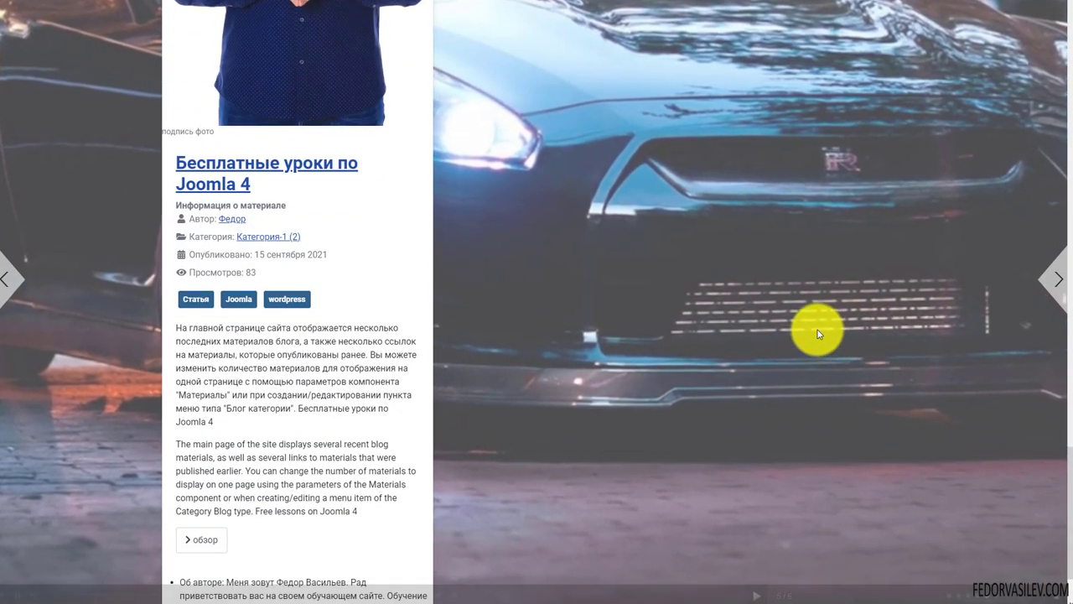
scroll(818, 334, down, 1)
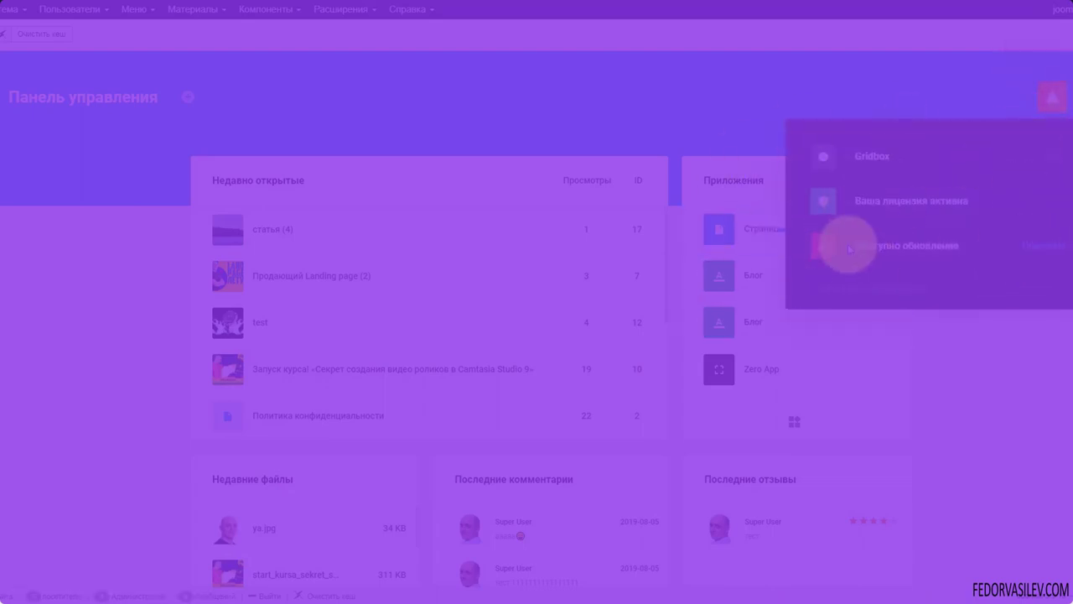
click(917, 146)
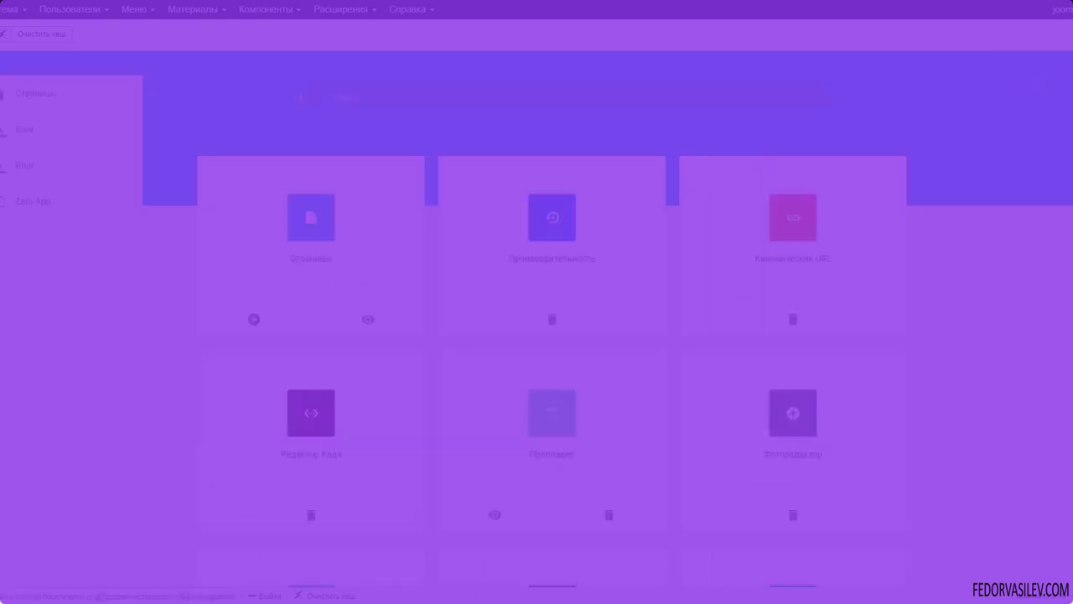
click(17, 208)
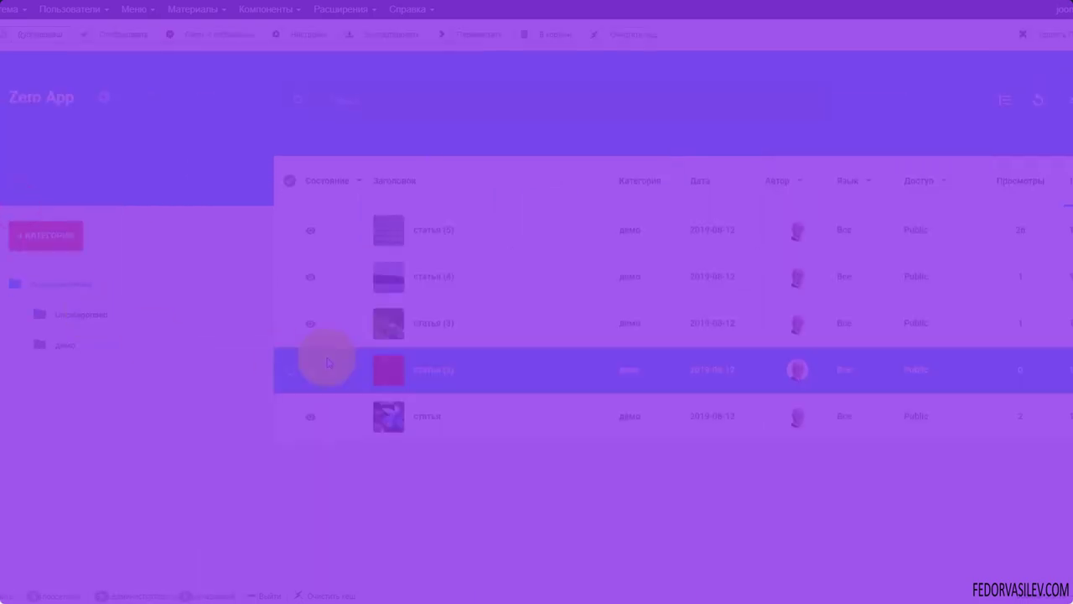
click(103, 97)
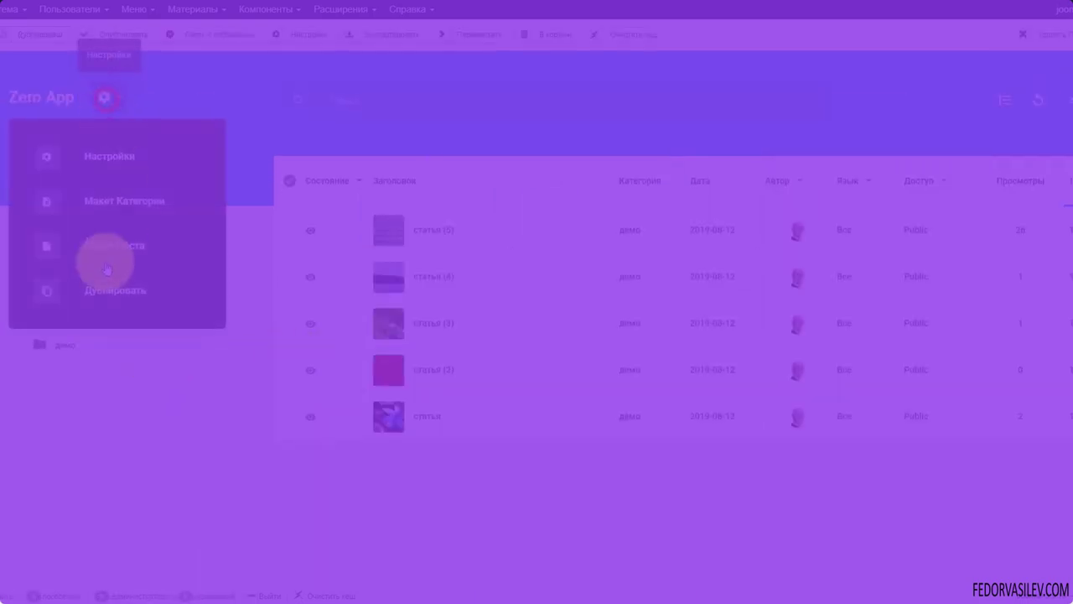